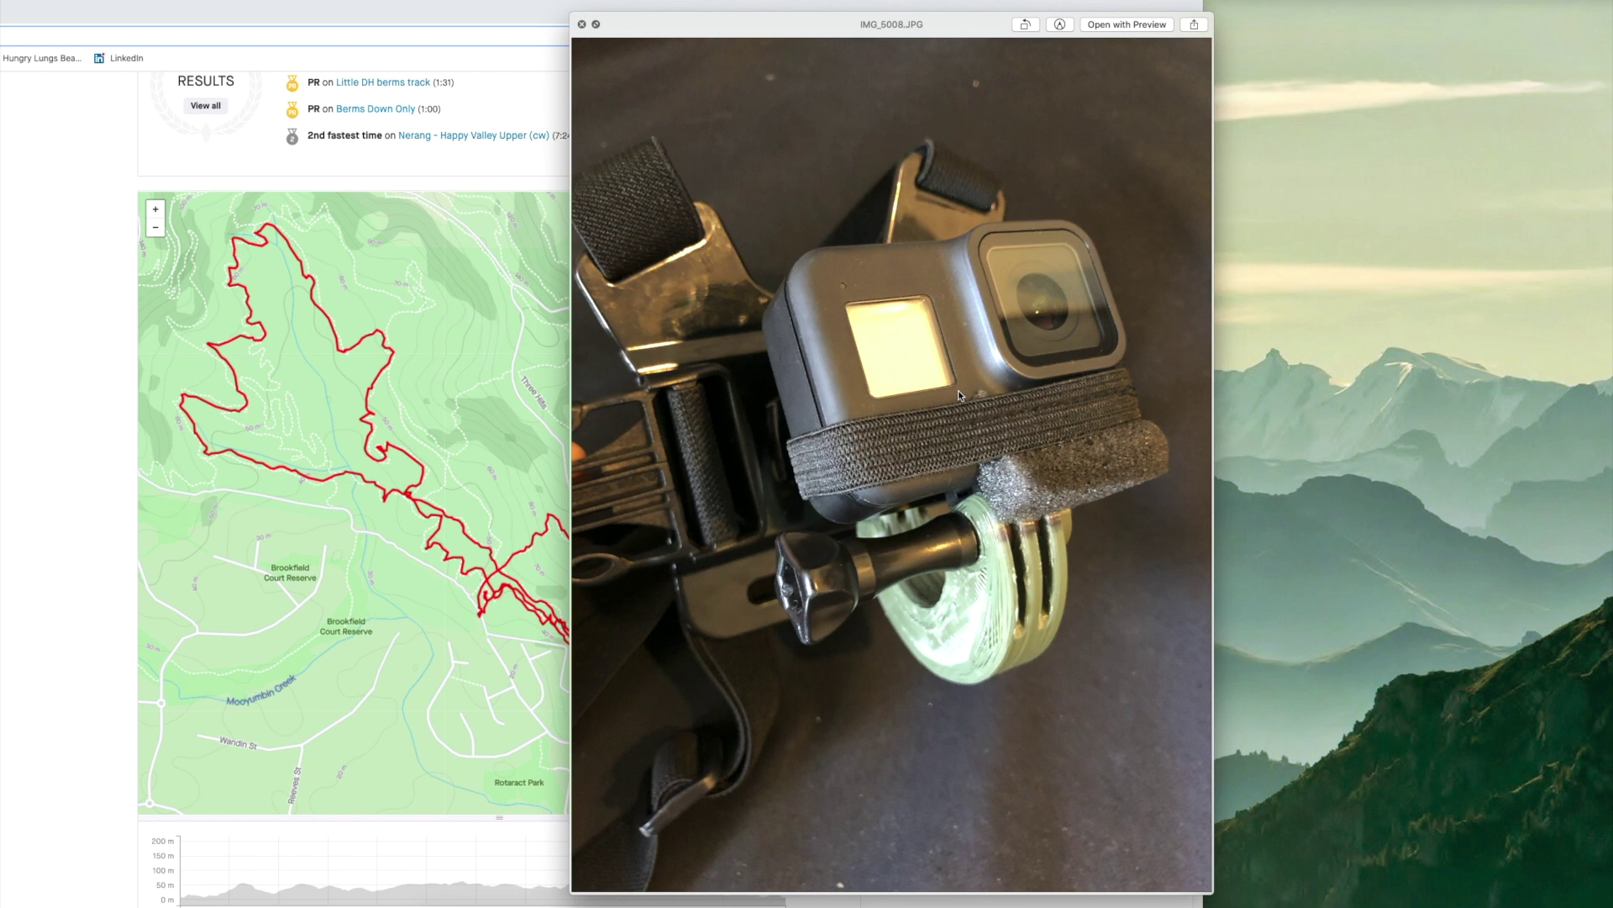
Step: Flip between the bike and chest-mount photos to IMG_5007, then close the preview
key(Left)
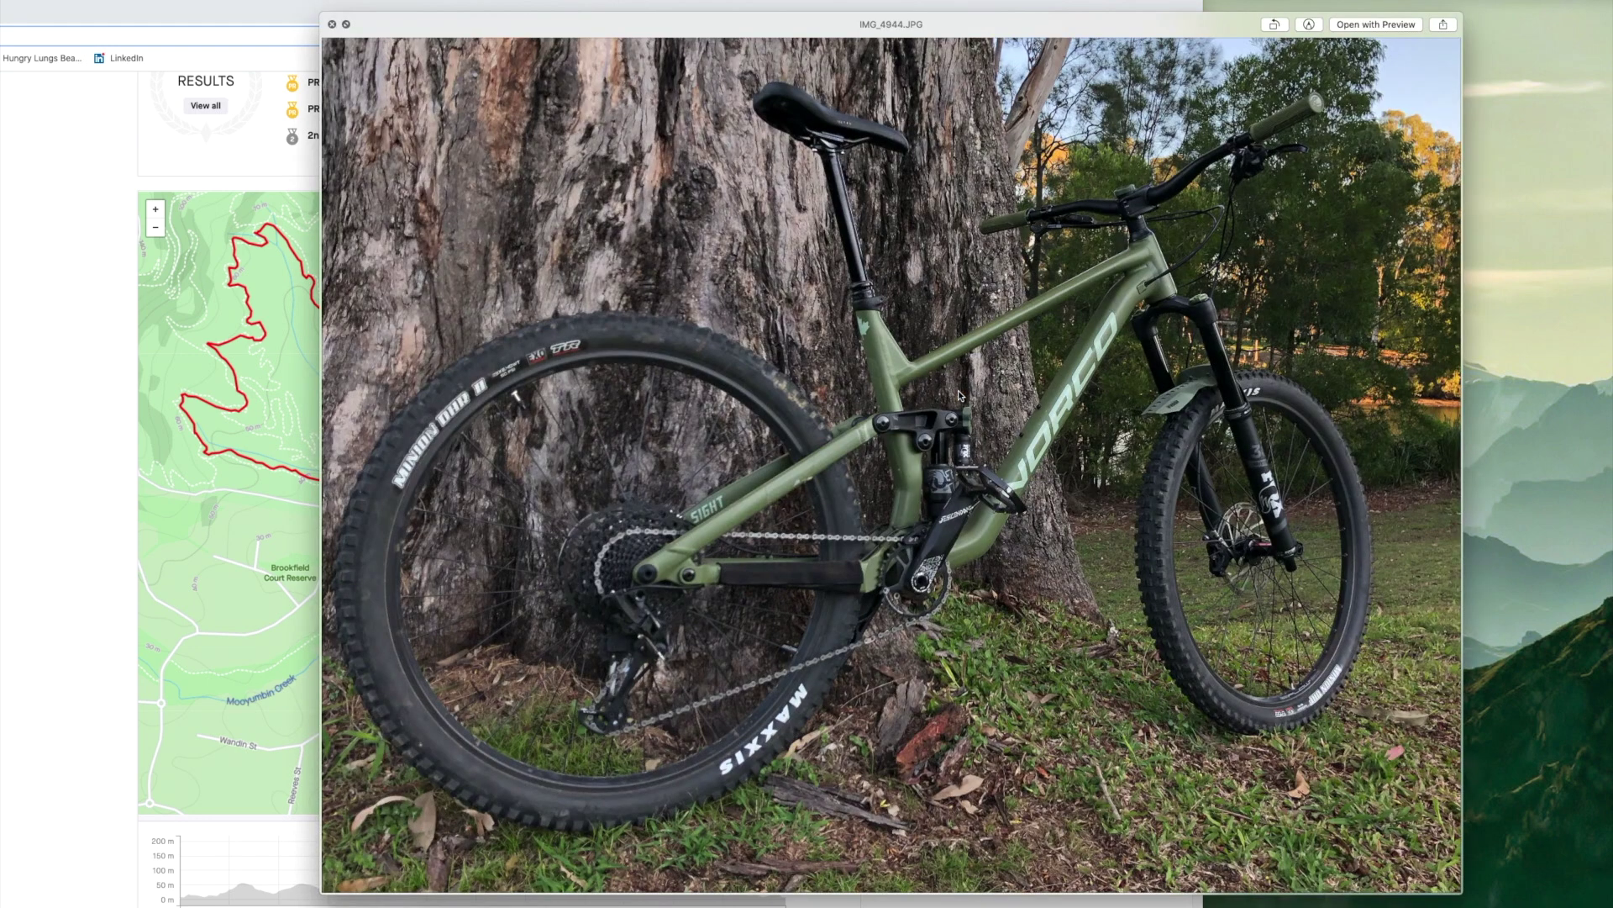
key(Right)
key(Left)
key(Right)
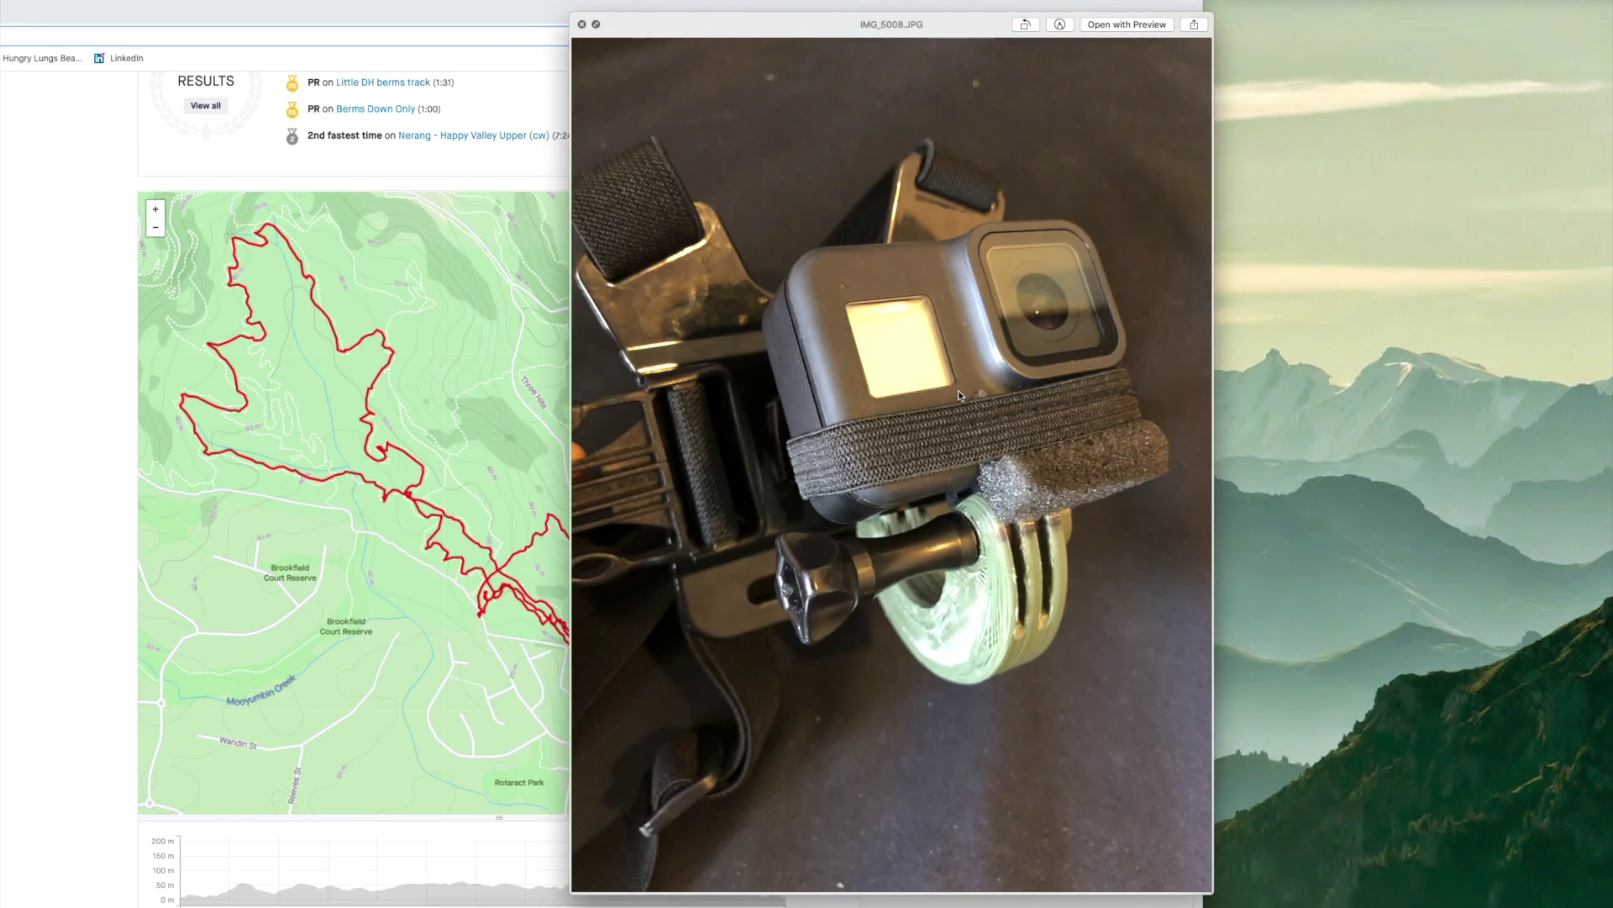
key(Right)
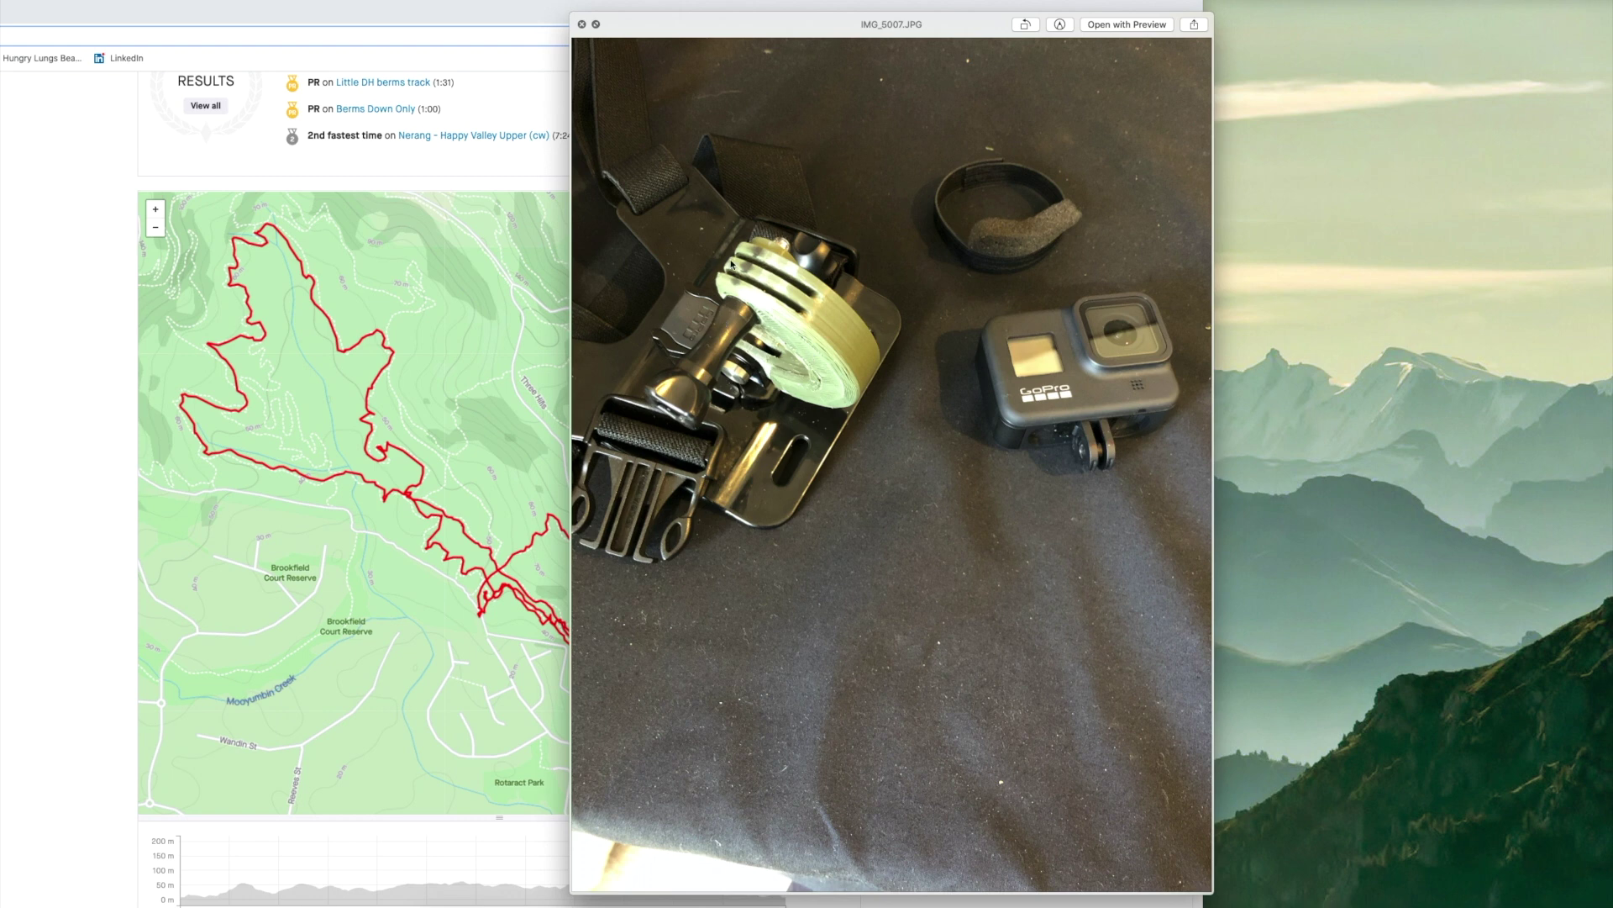
key(space)
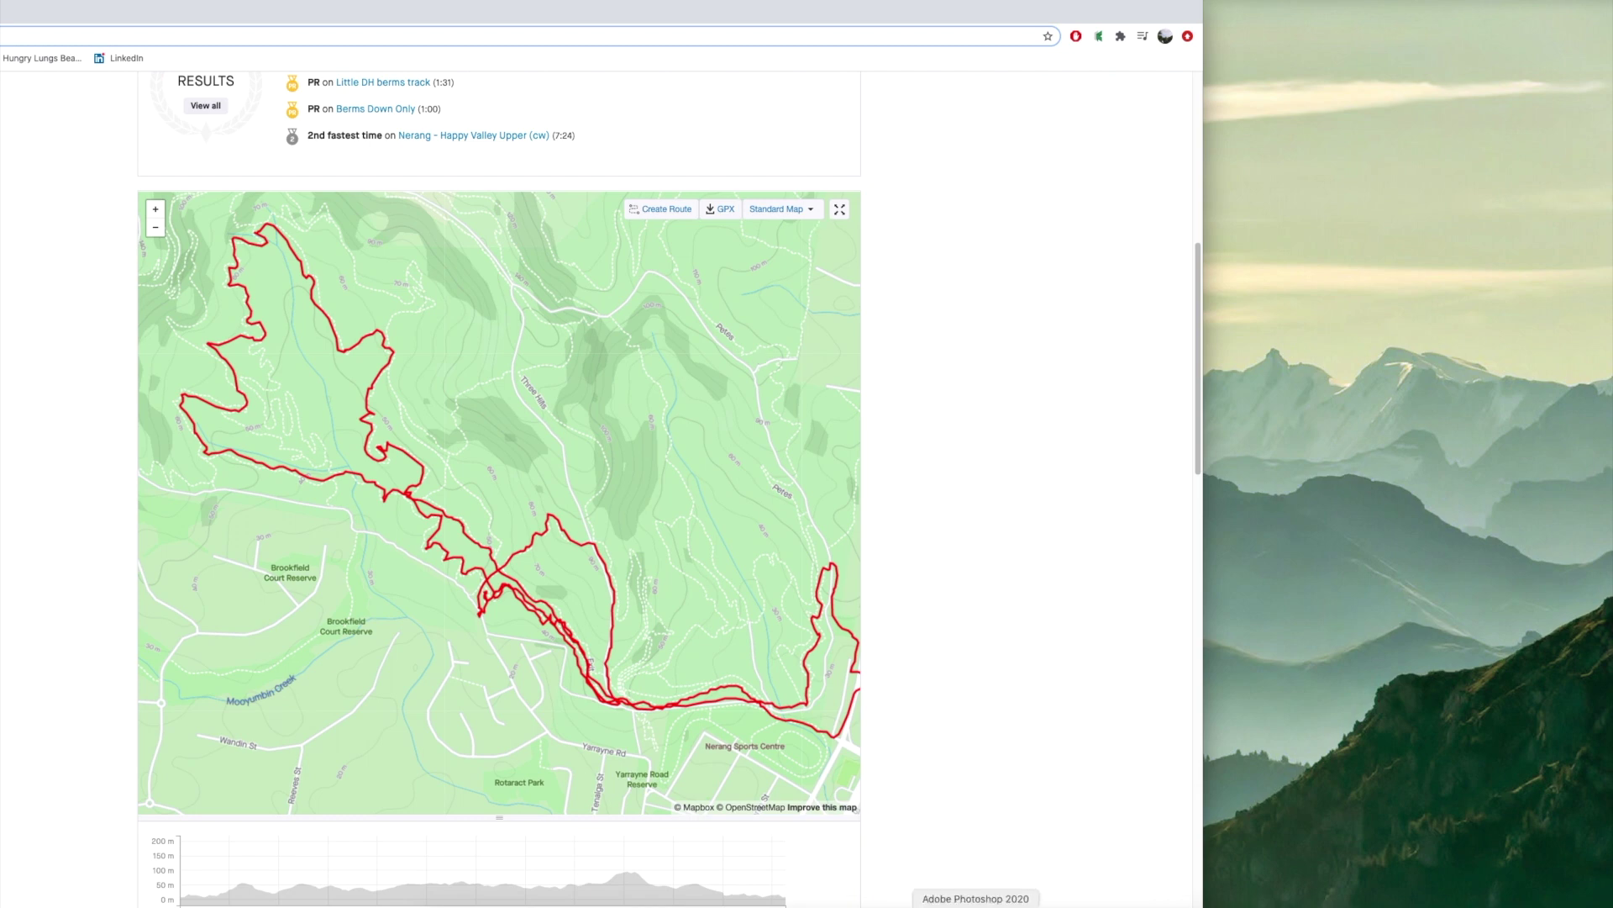
Step: Bring VIRB Edit forward and browse its S2F video Gallery and ride-clip Media Library
click(1023, 904)
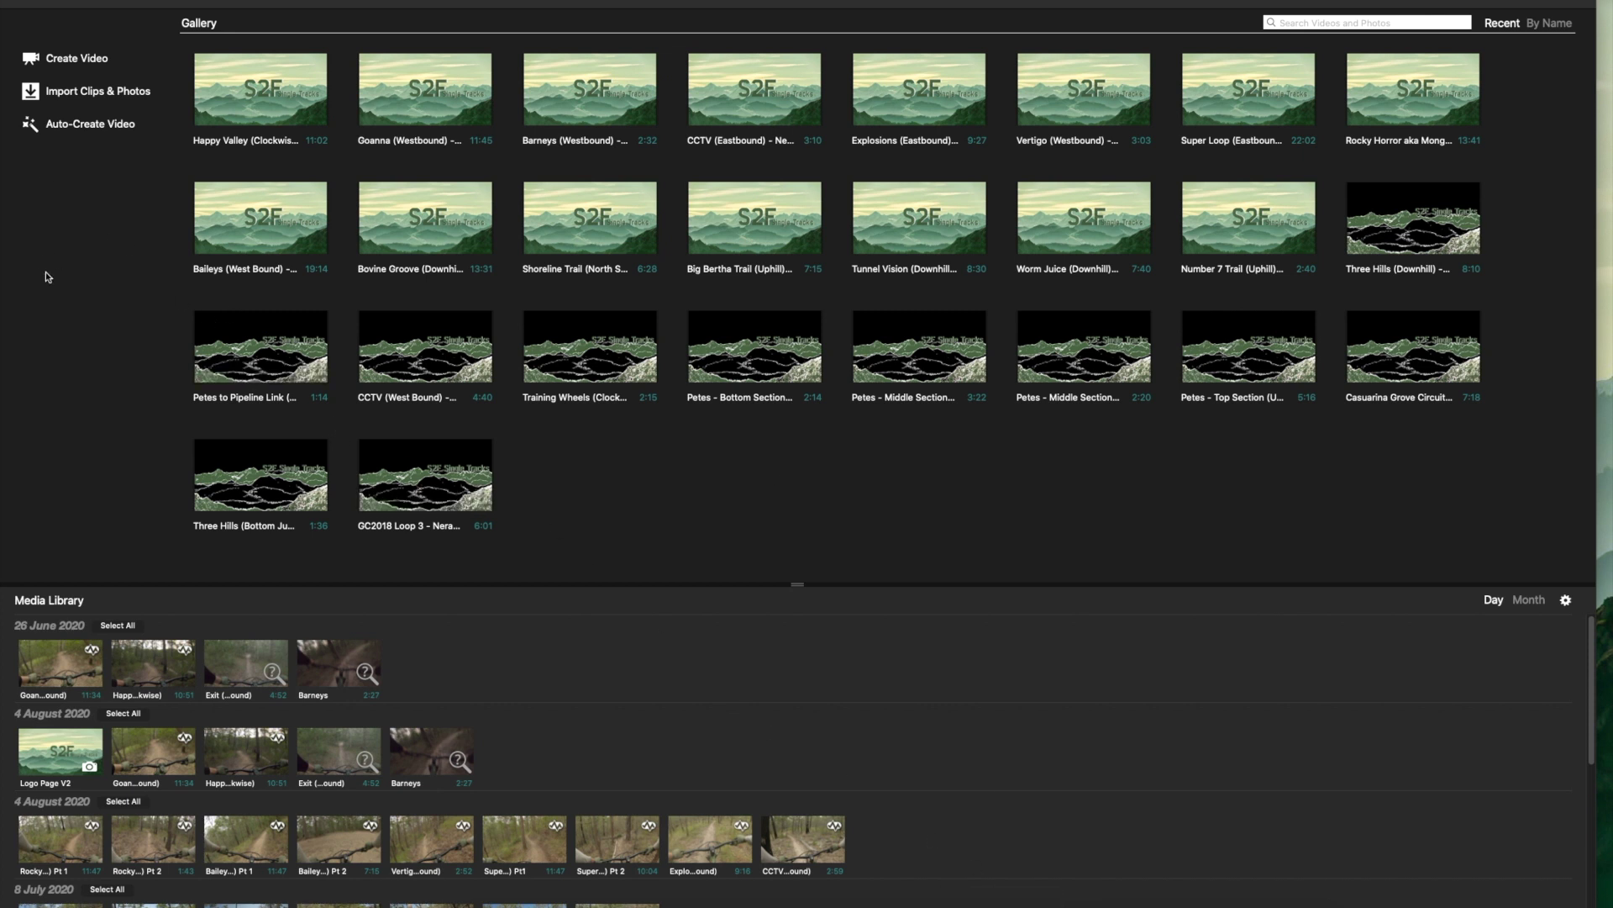
mouse_move(435, 345)
mouse_move(856, 414)
click(91, 94)
Step: Create a new video named 'Test Video' and select the 11:34 ride clip
click(77, 58)
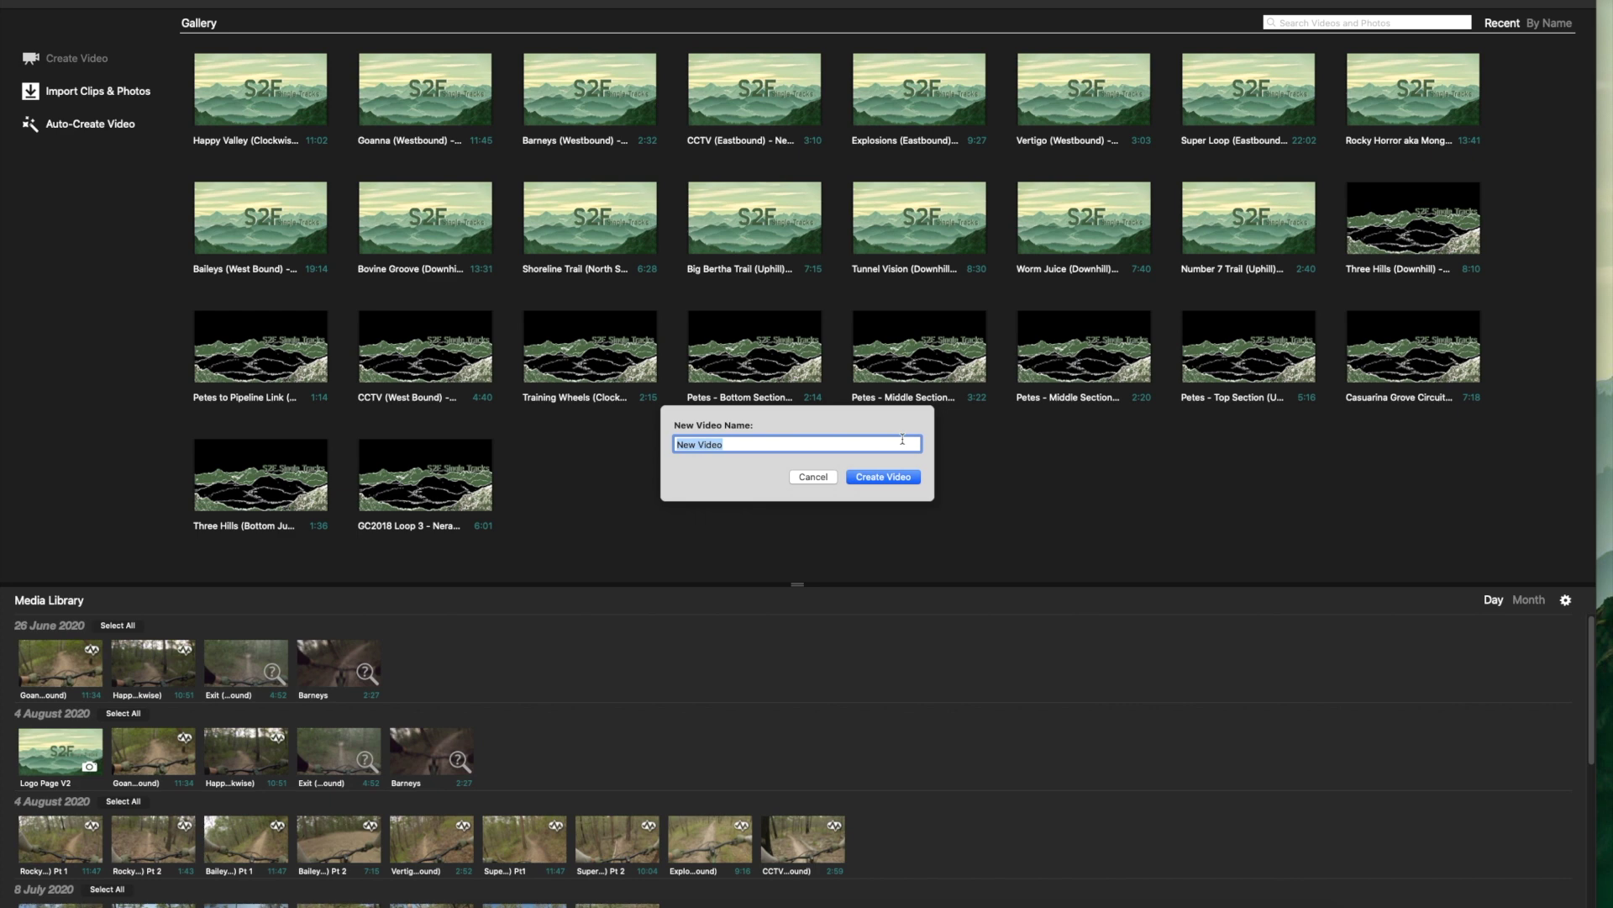
text(Test)
key(Return)
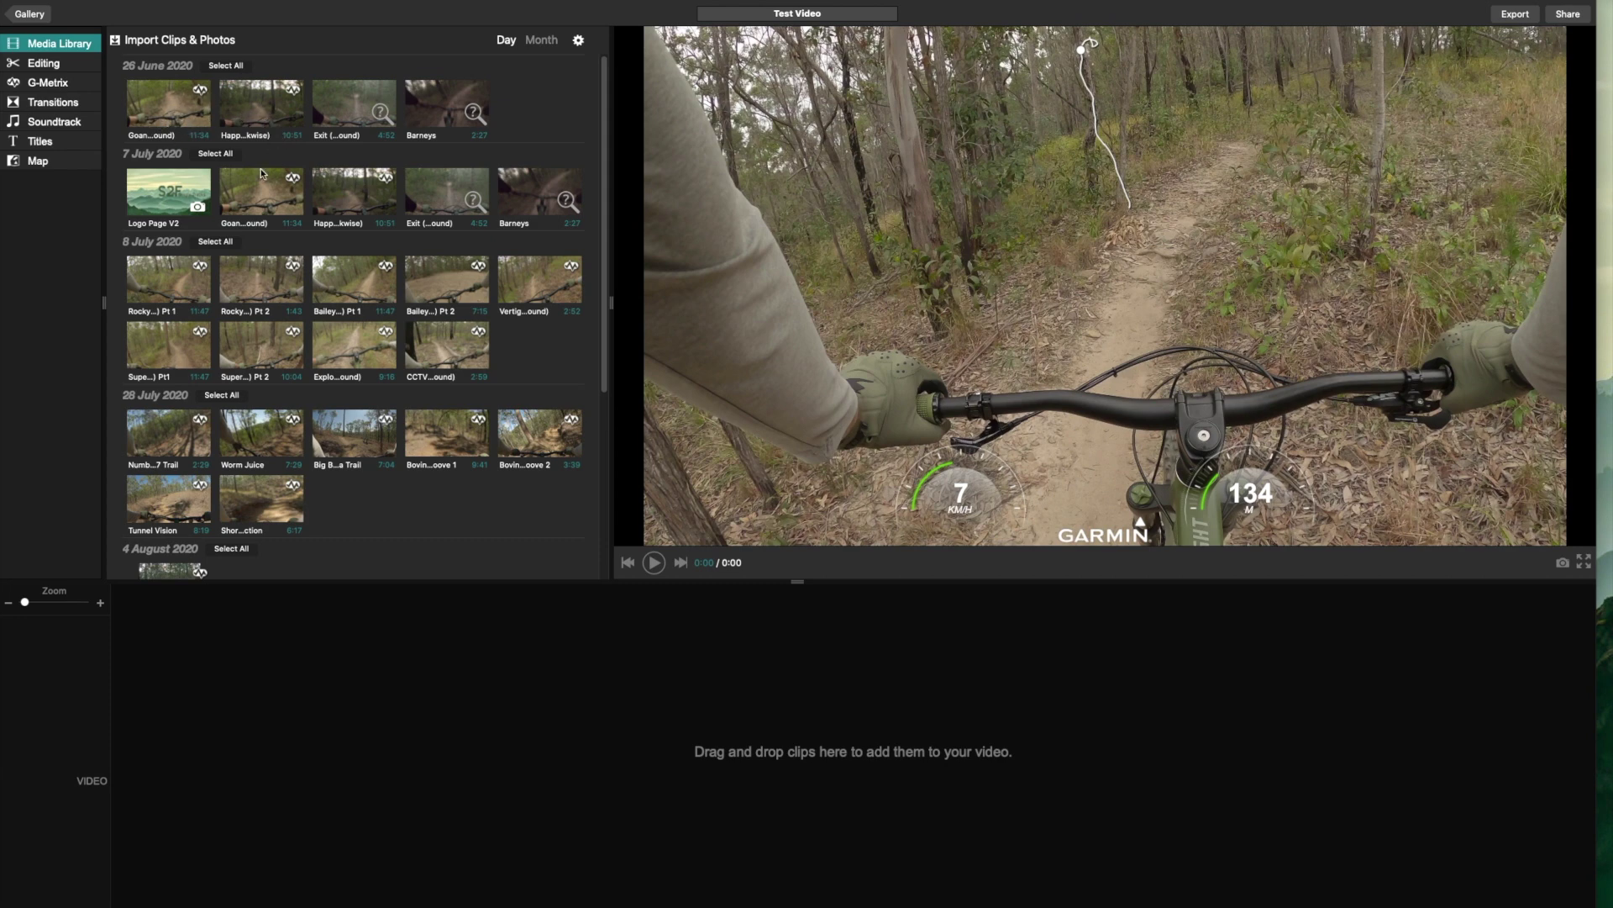
click(187, 115)
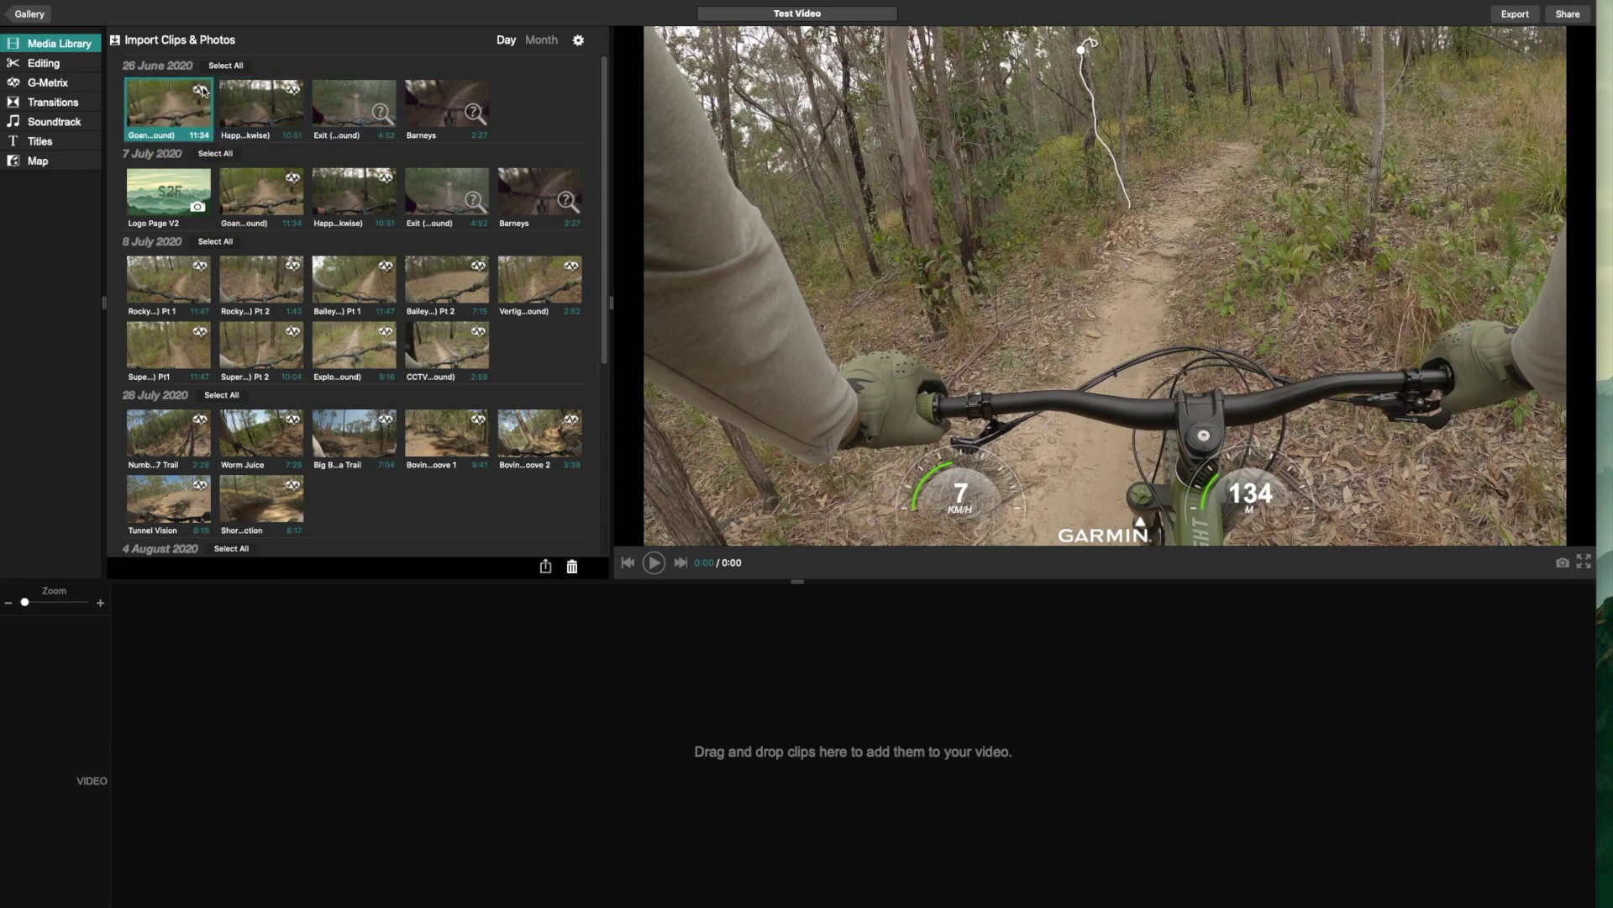
Step: Drag the 11:34 ride clip onto the Test Video timeline's video track
mouse_move(166, 101)
mouse_down()
mouse_move(280, 620)
mouse_move(260, 692)
mouse_move(327, 721)
mouse_move(315, 748)
mouse_up()
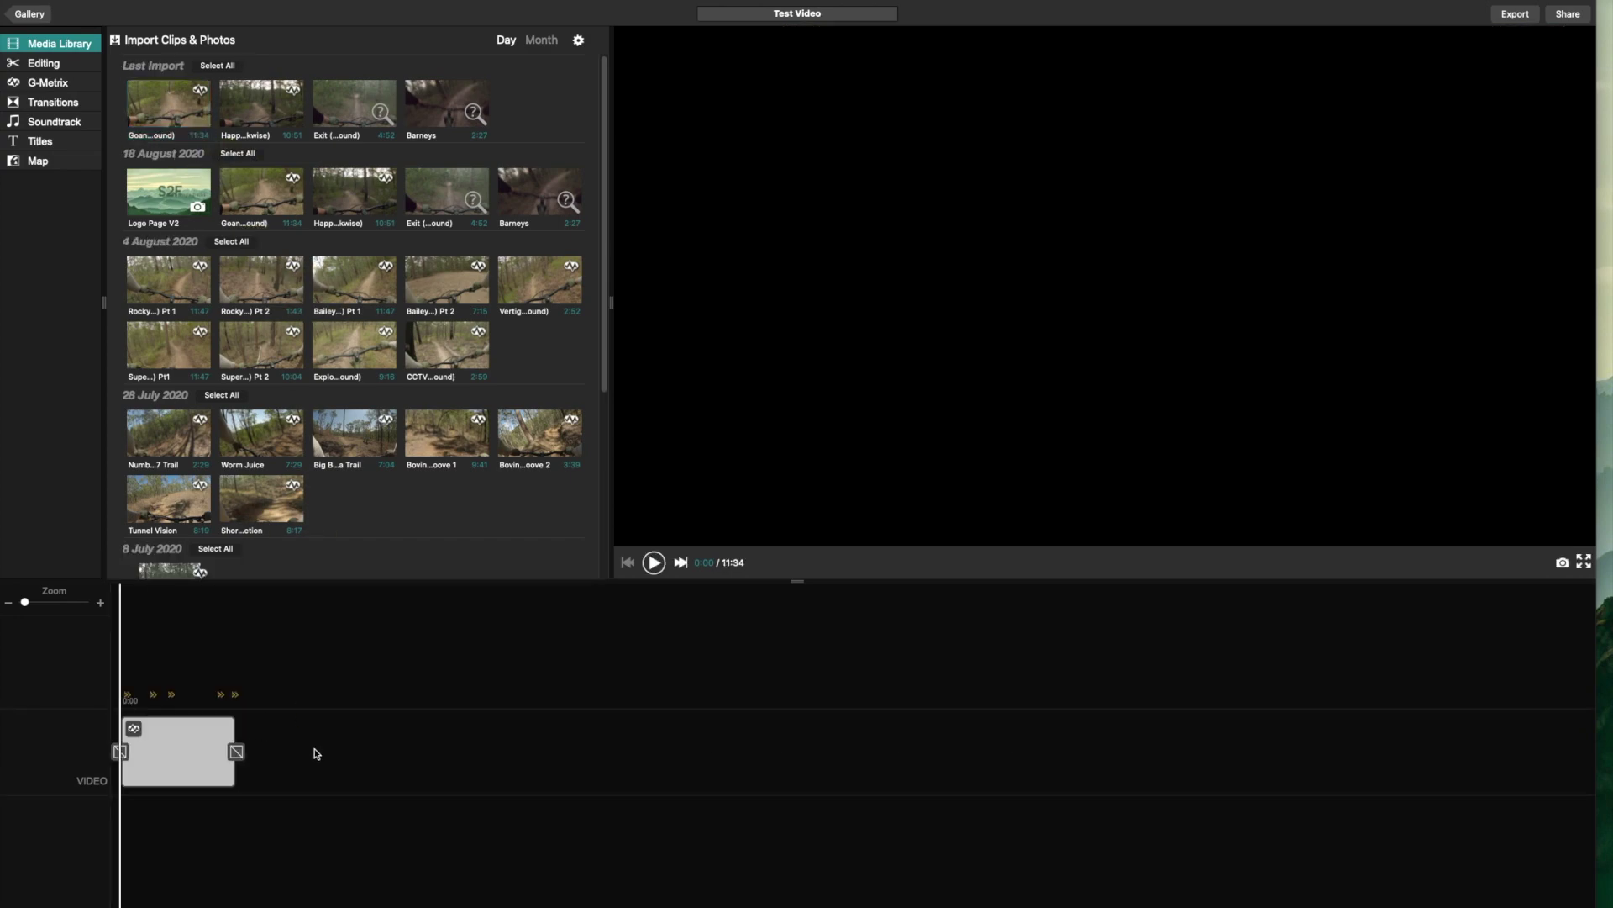
right_click(152, 741)
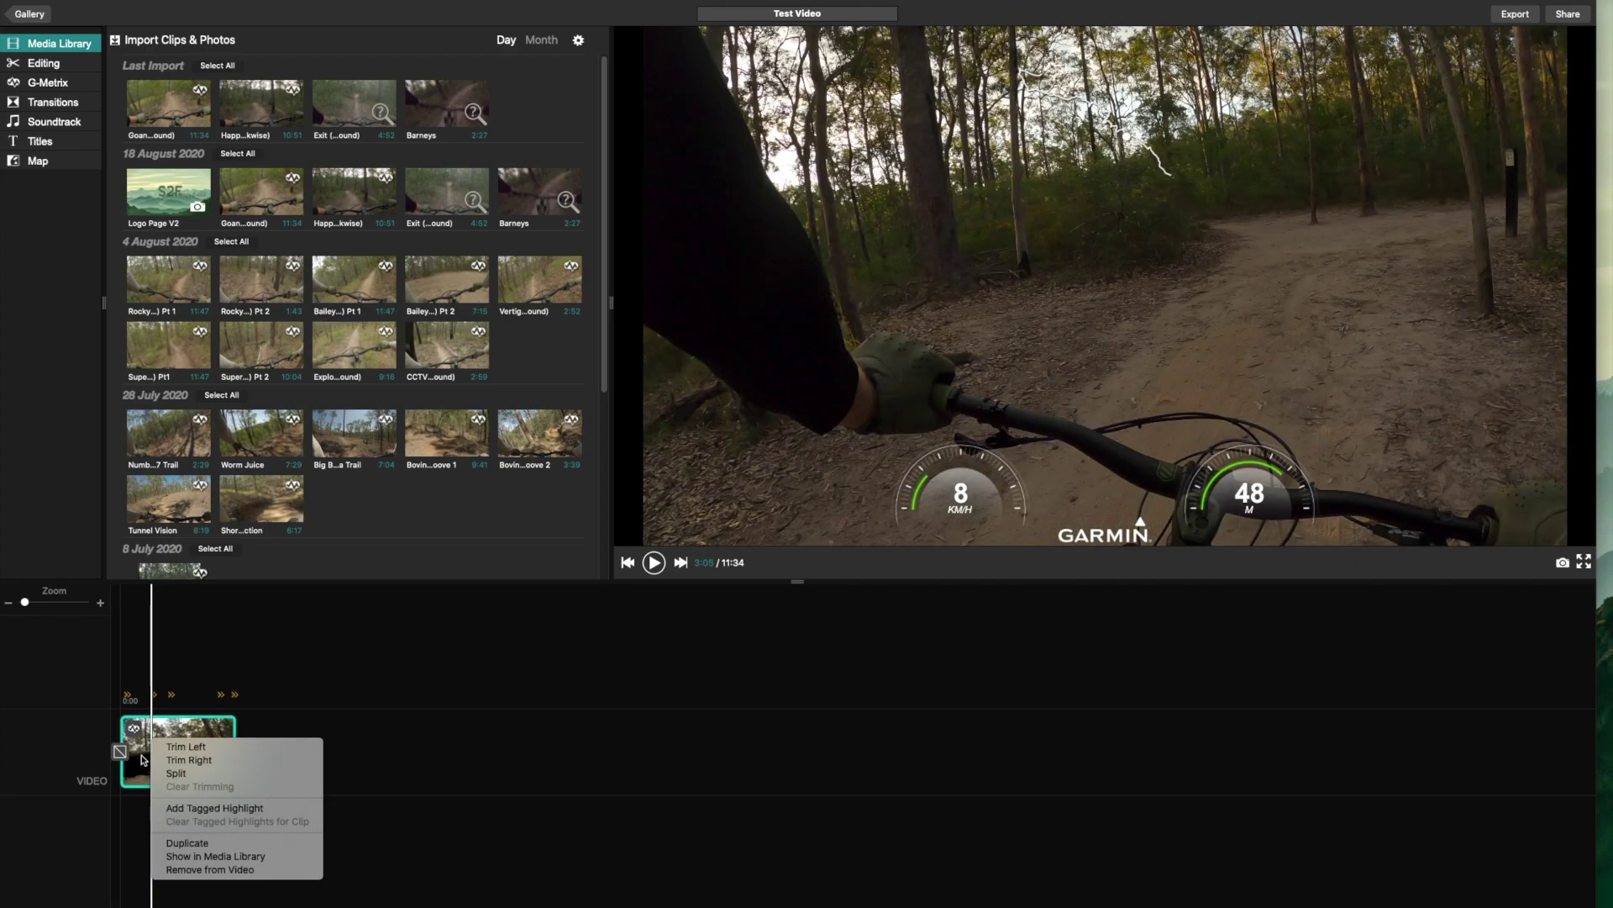
click(142, 756)
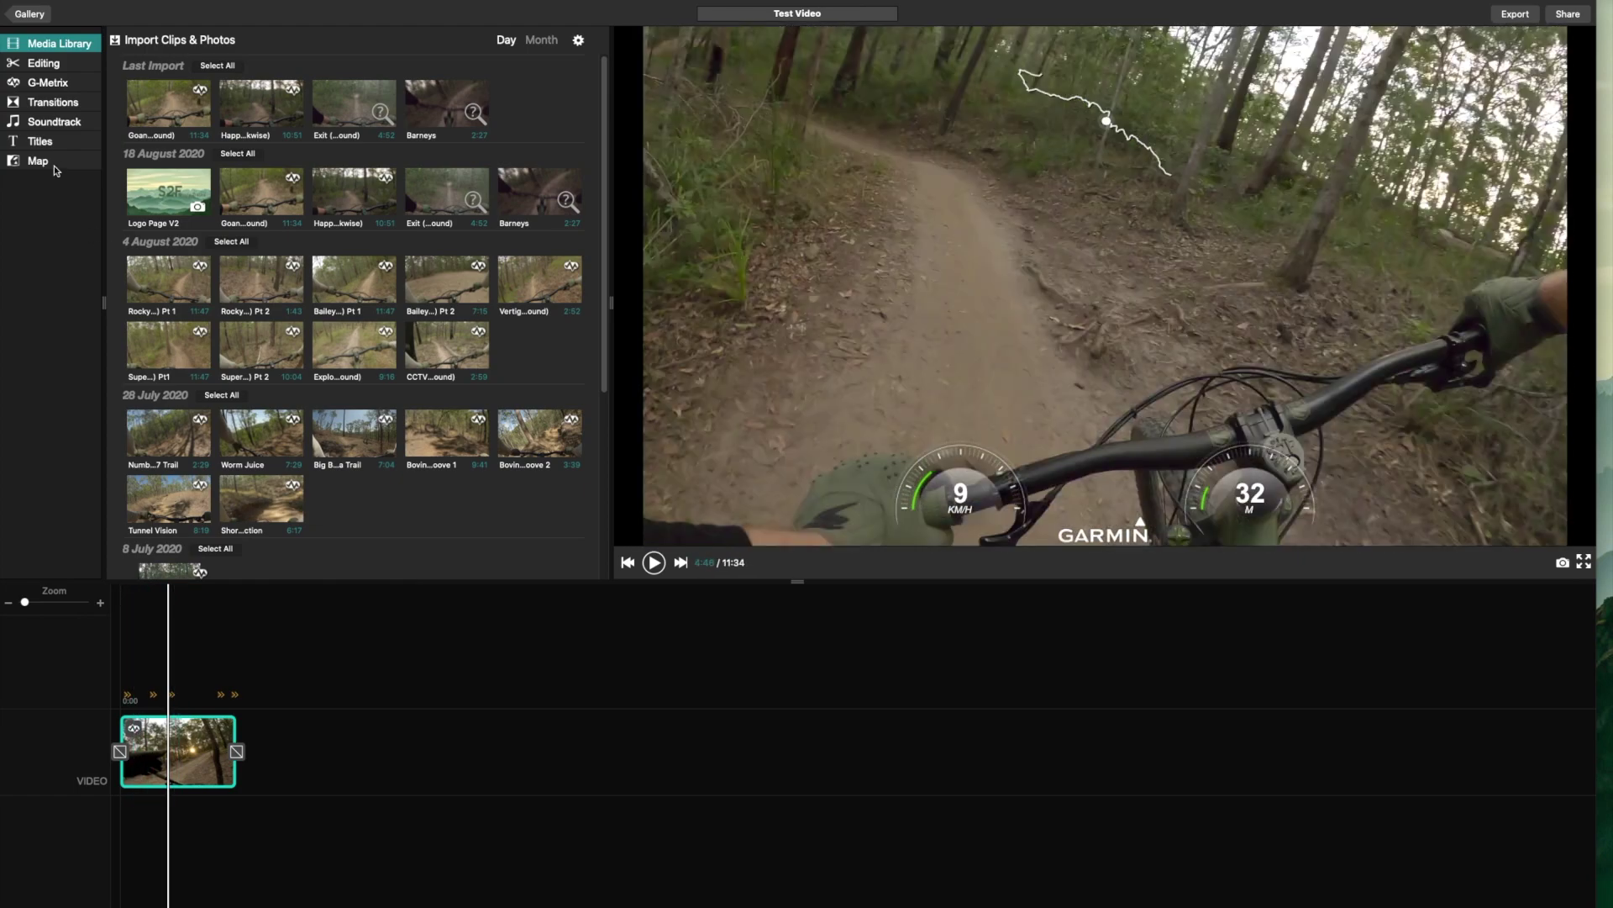
Step: Remove the Into the Darkness data source from the clip's G-Metrix Data
click(47, 82)
click(587, 115)
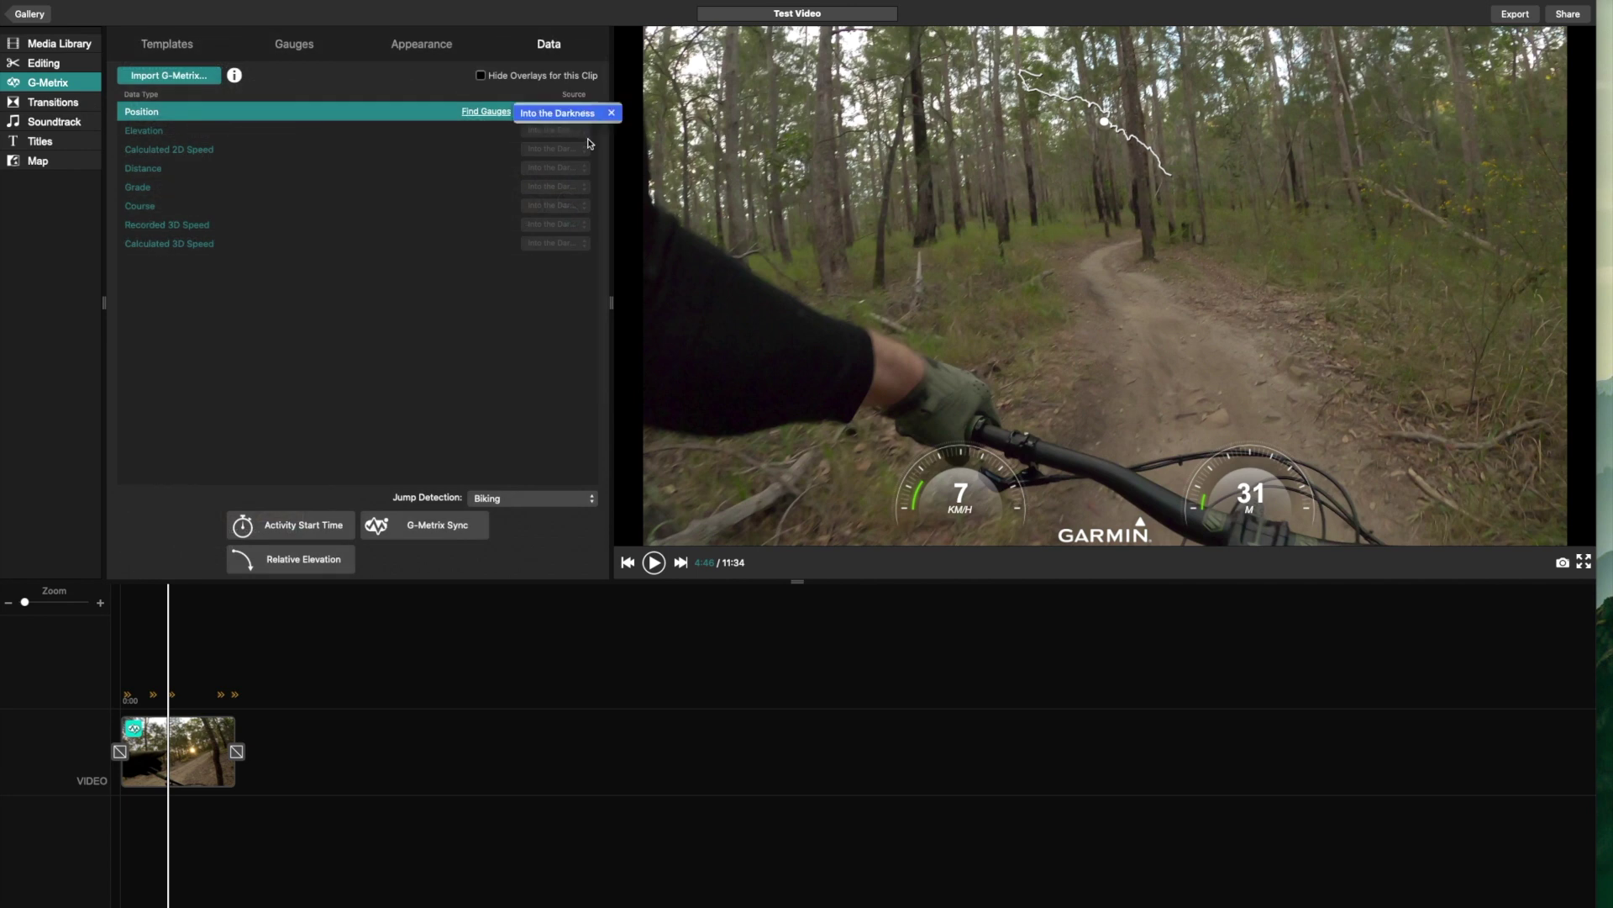
click(612, 113)
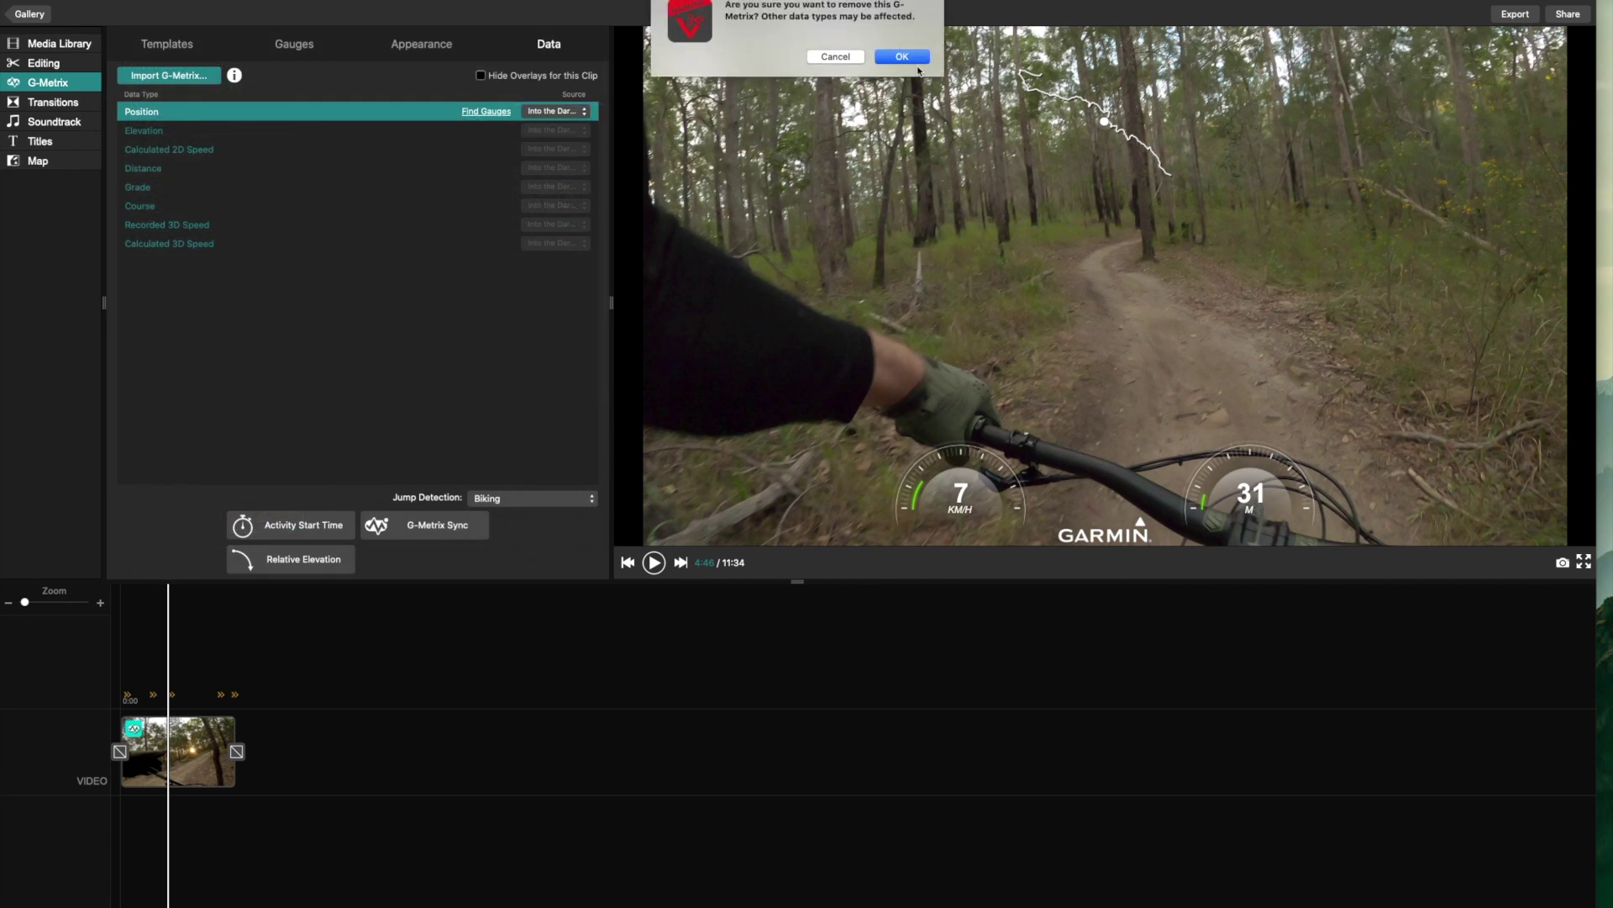
key(Return)
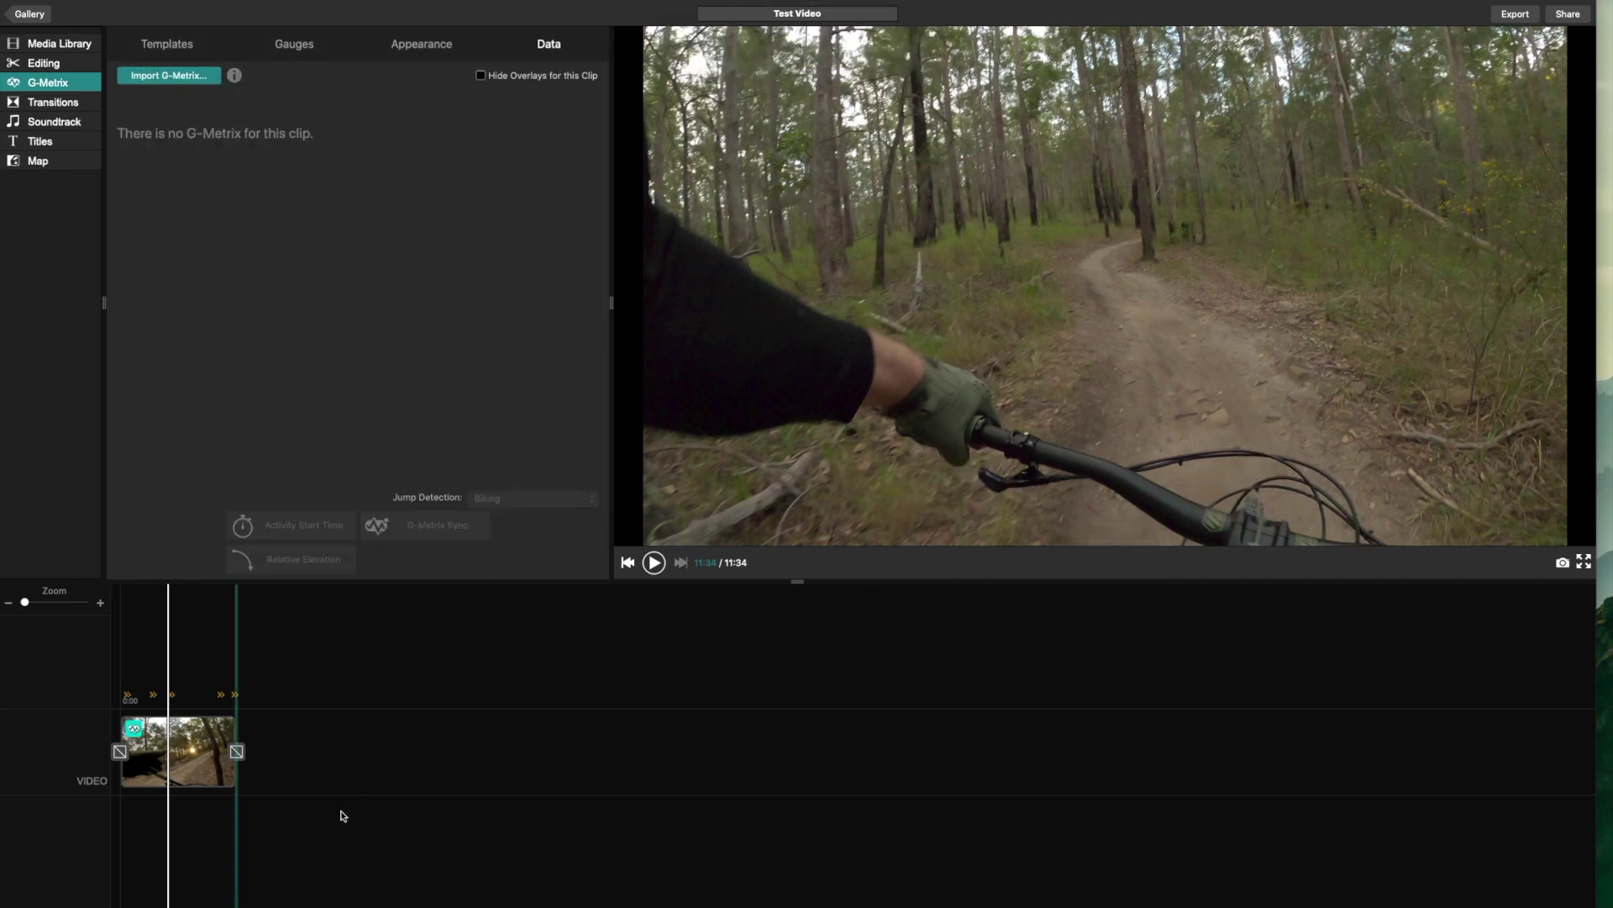
click(186, 752)
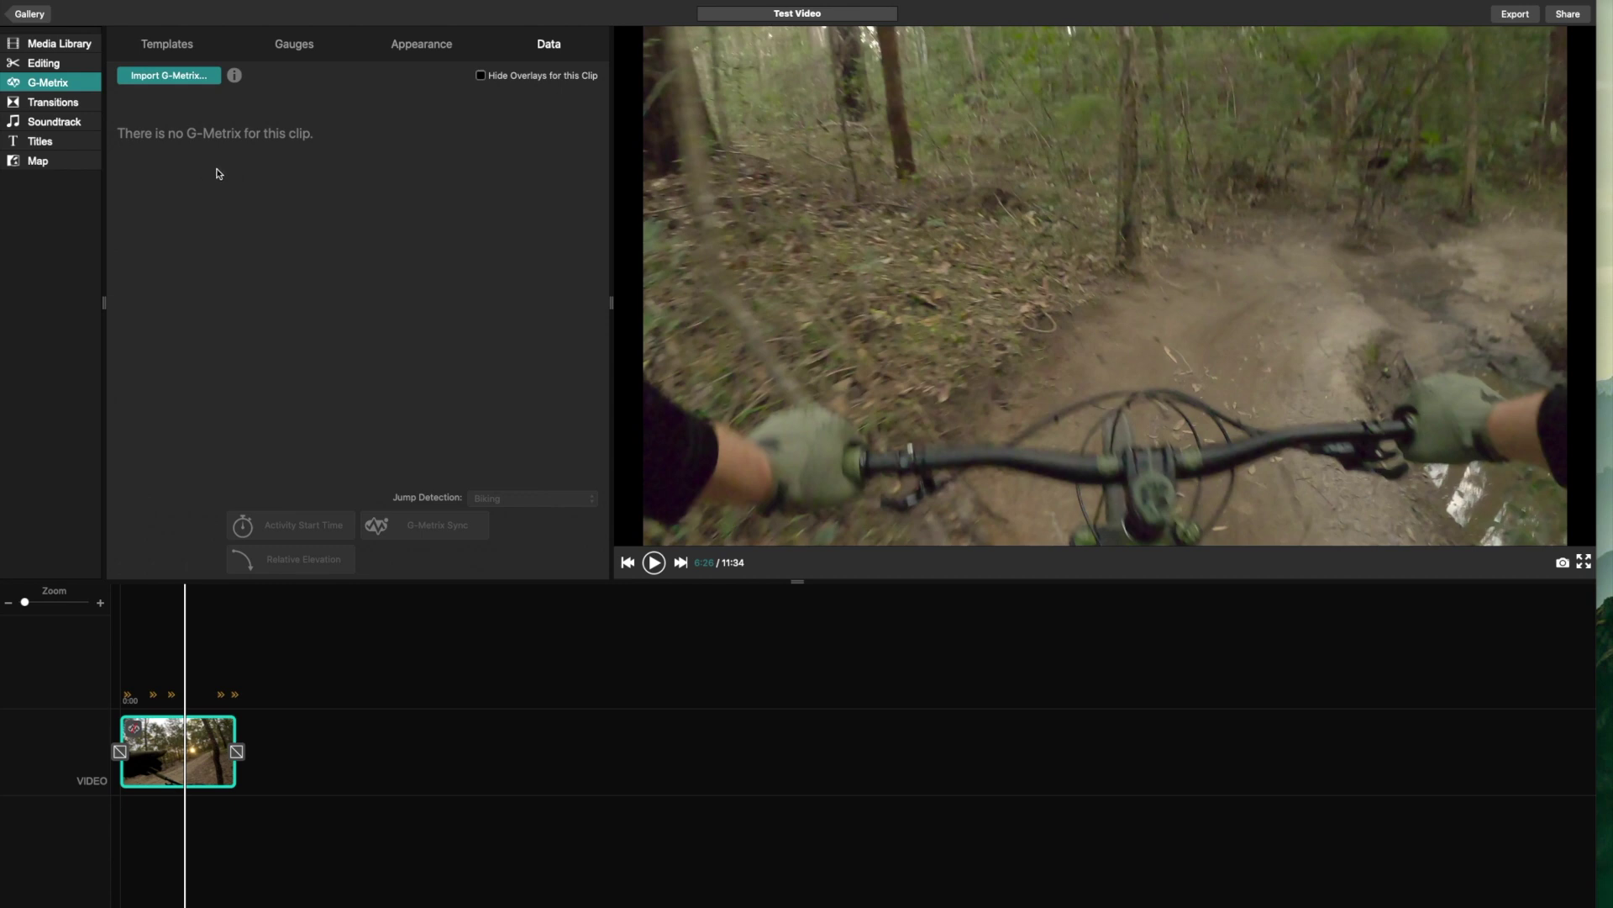
Step: Check the Templates, Gauges and Appearance tabs, then return to Data
click(171, 49)
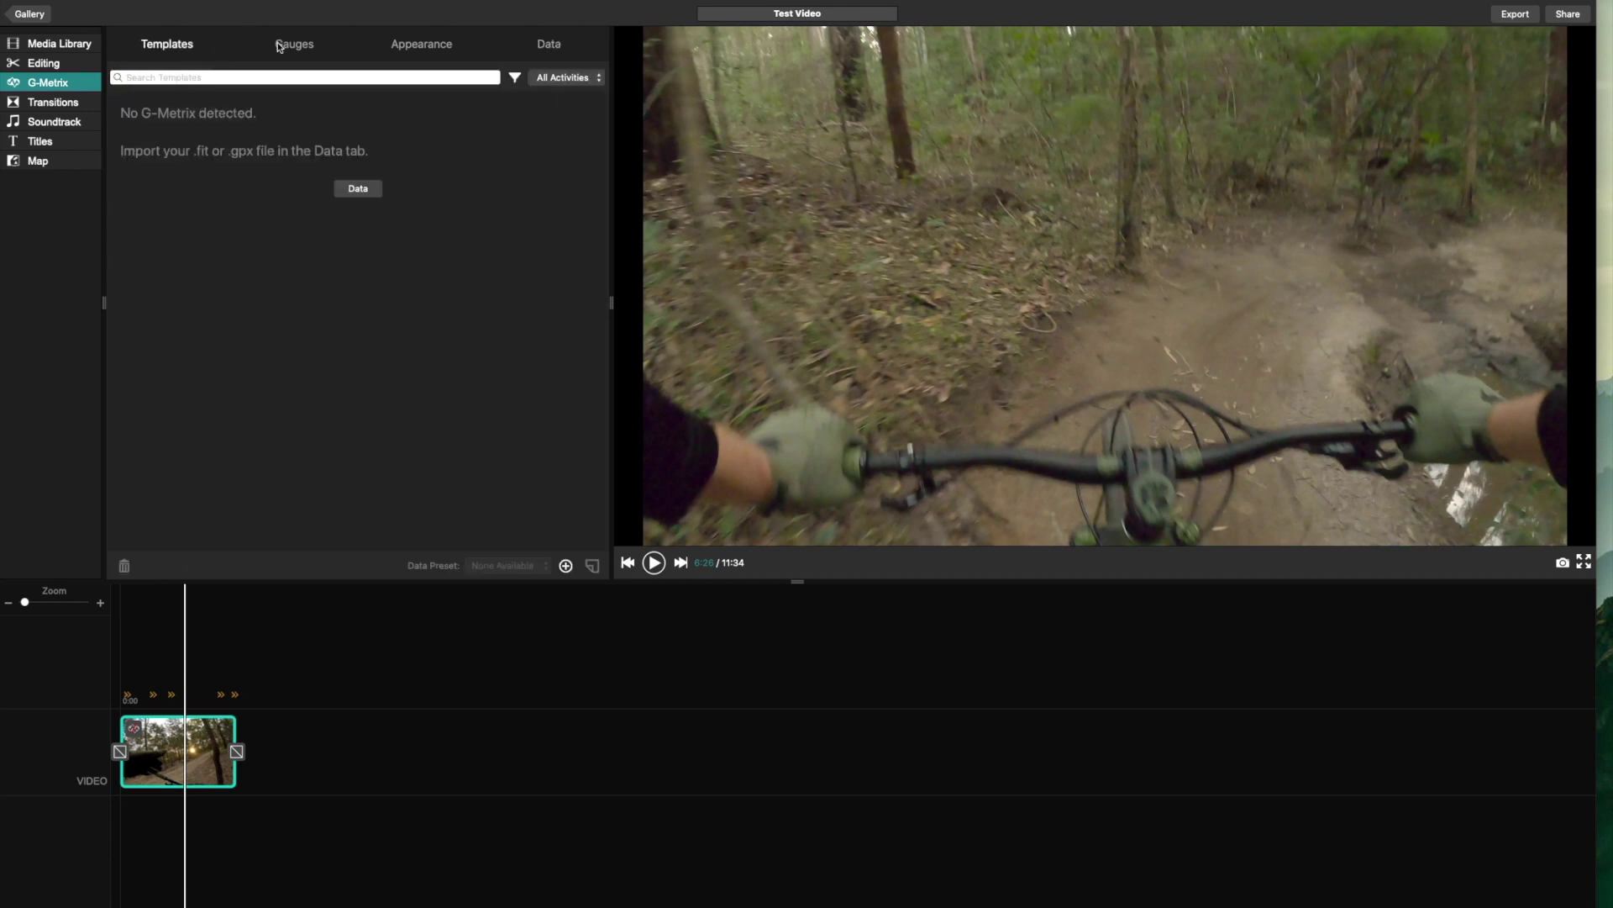
click(295, 48)
click(437, 48)
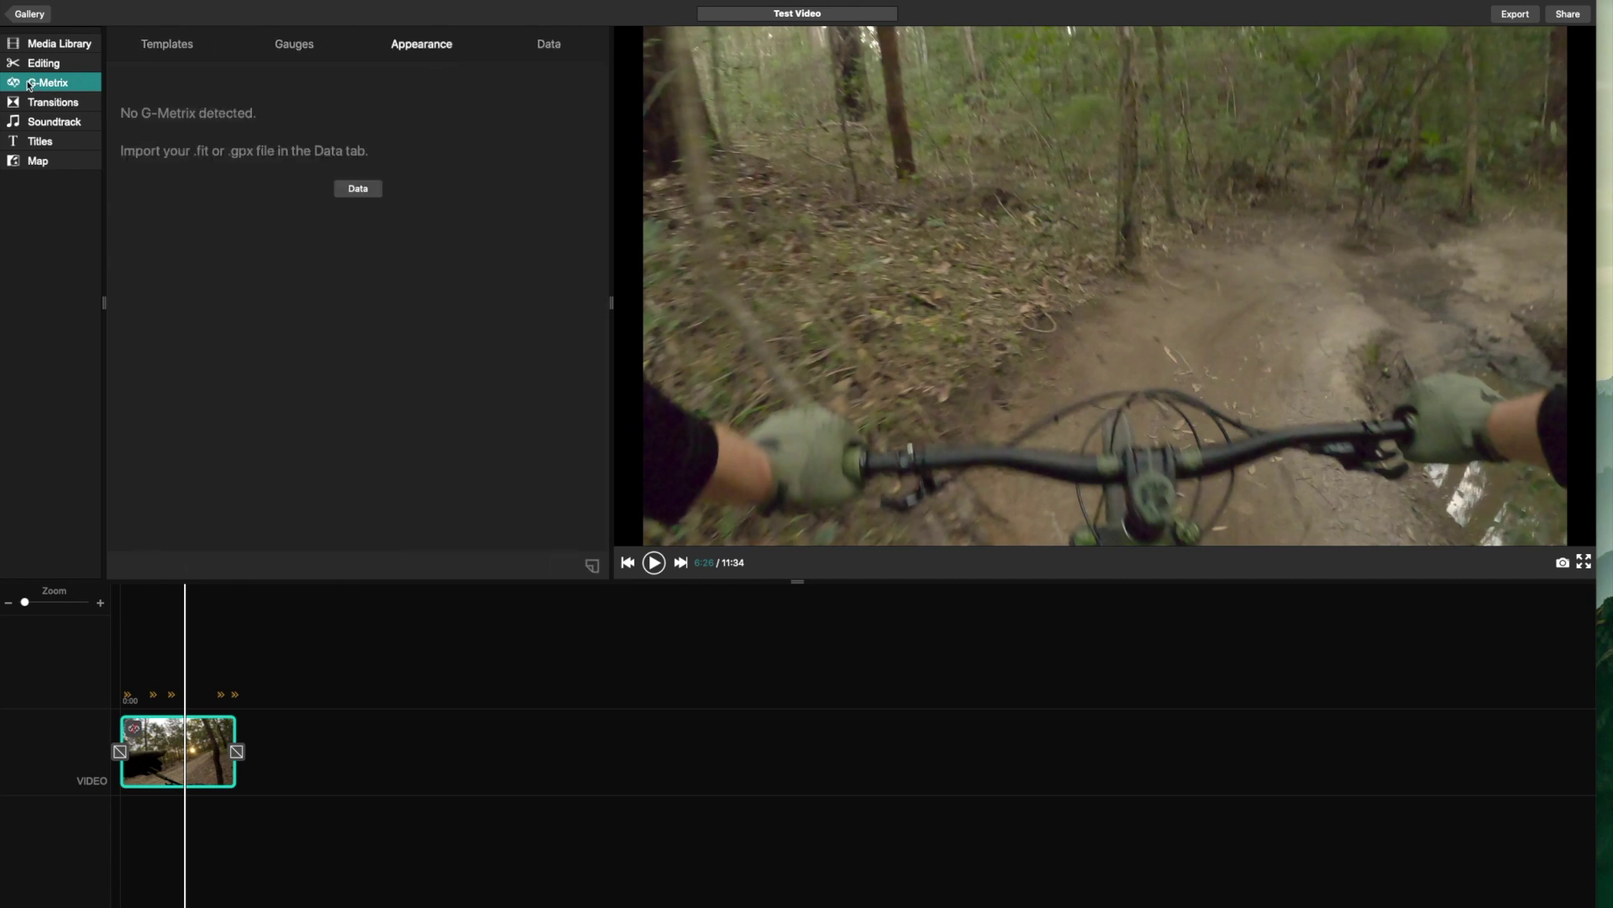
click(560, 48)
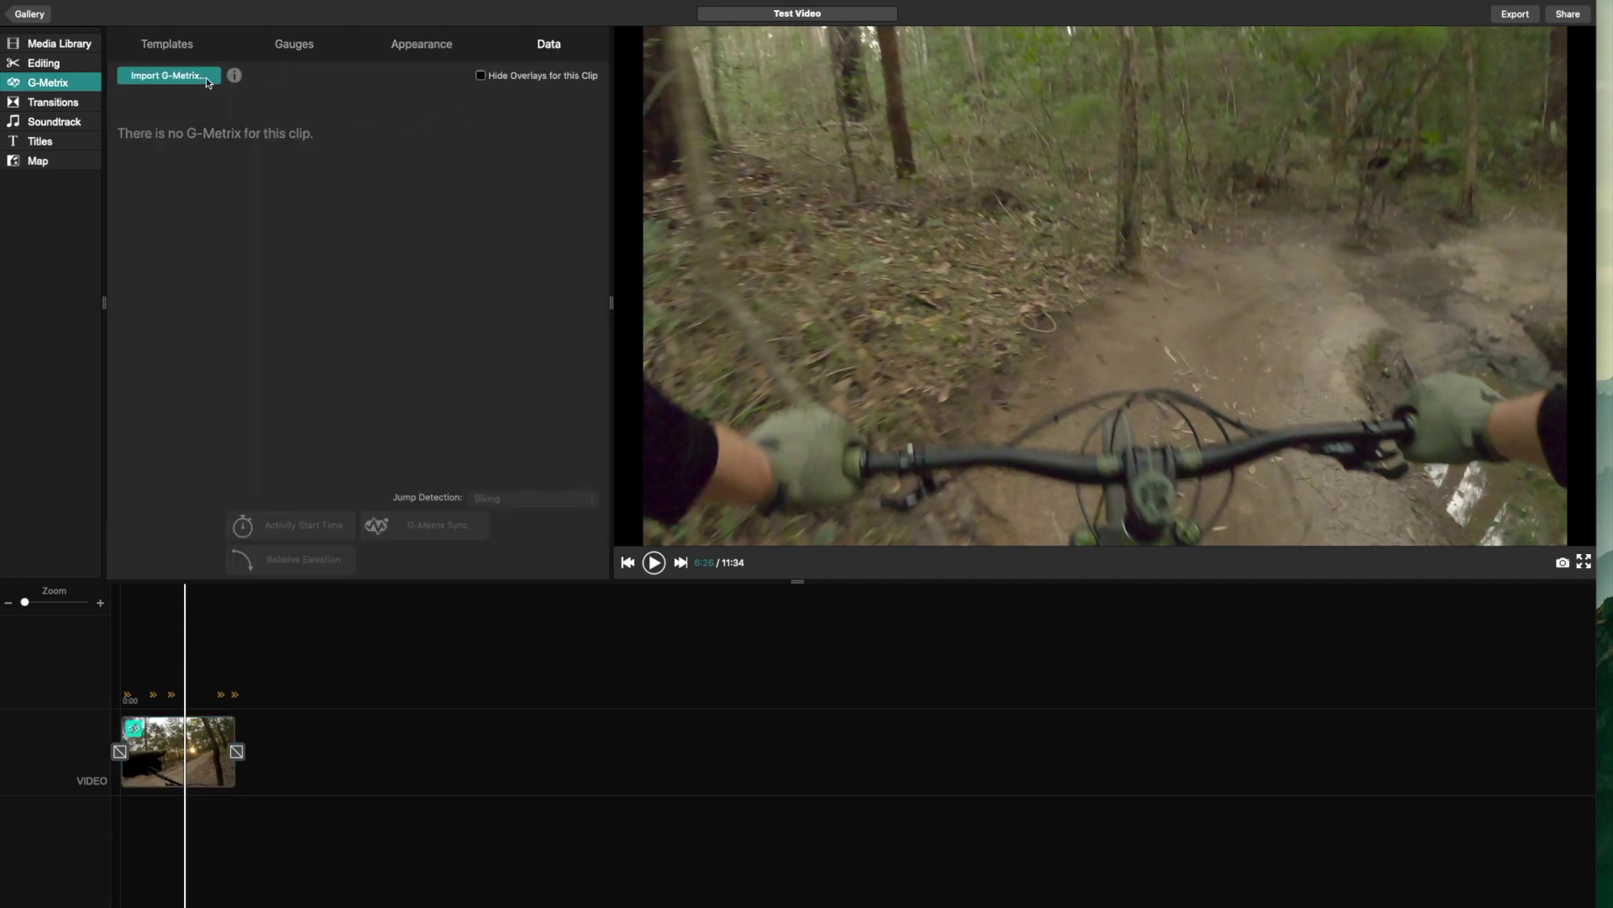
Step: Import Into_the_Darkness.gpx from GPX Files > Strava Gpx as the clip's G-Metrix data
click(197, 81)
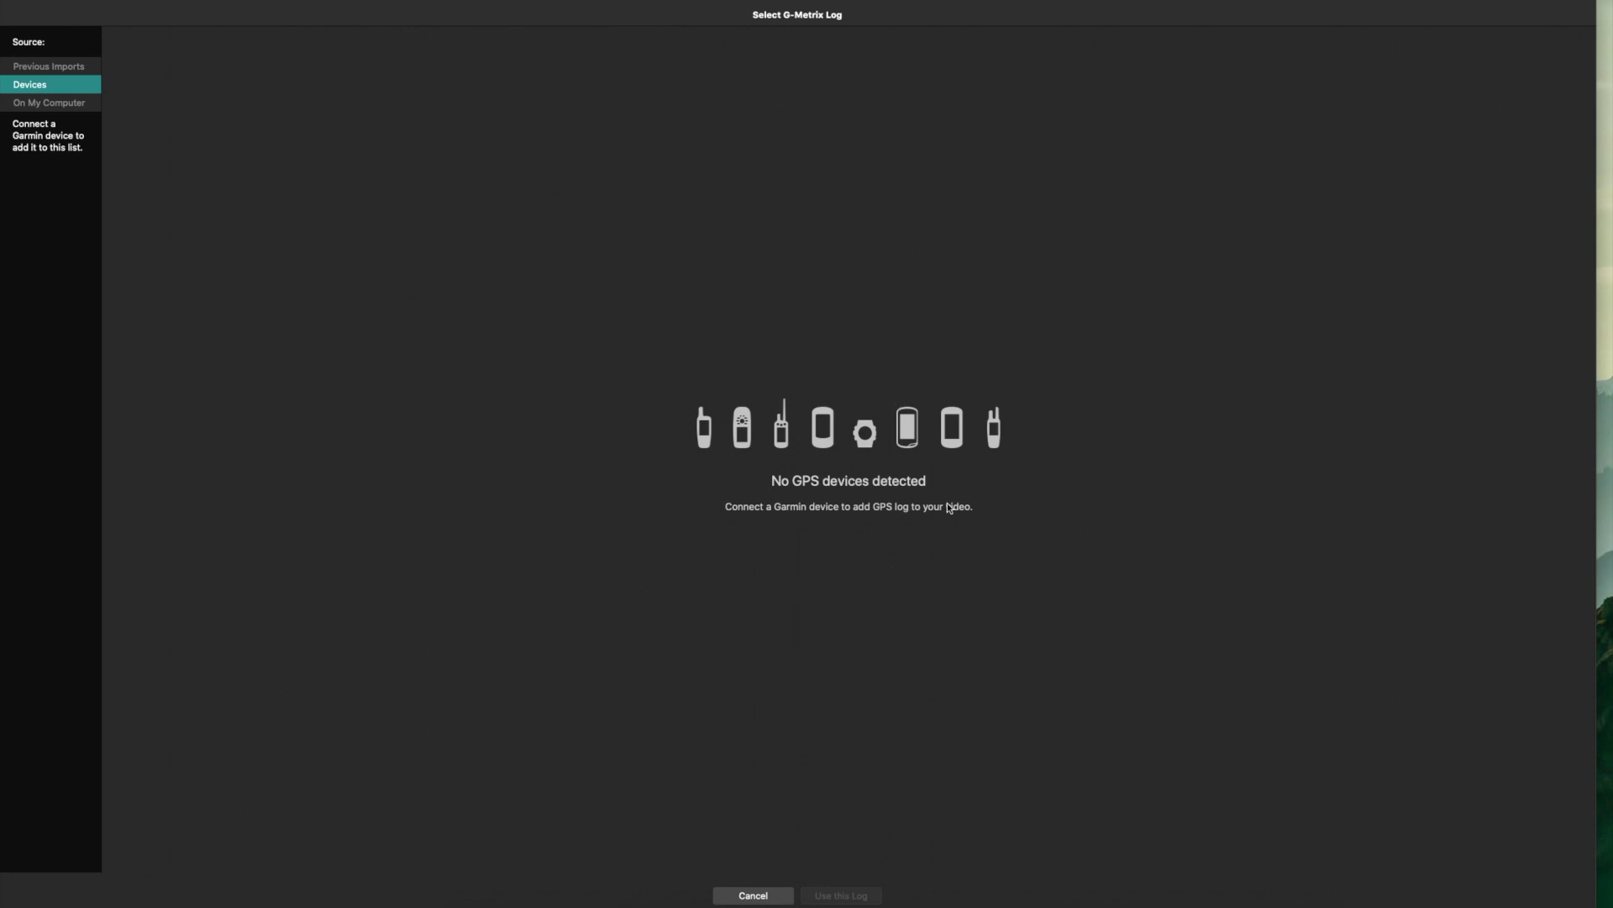
click(33, 103)
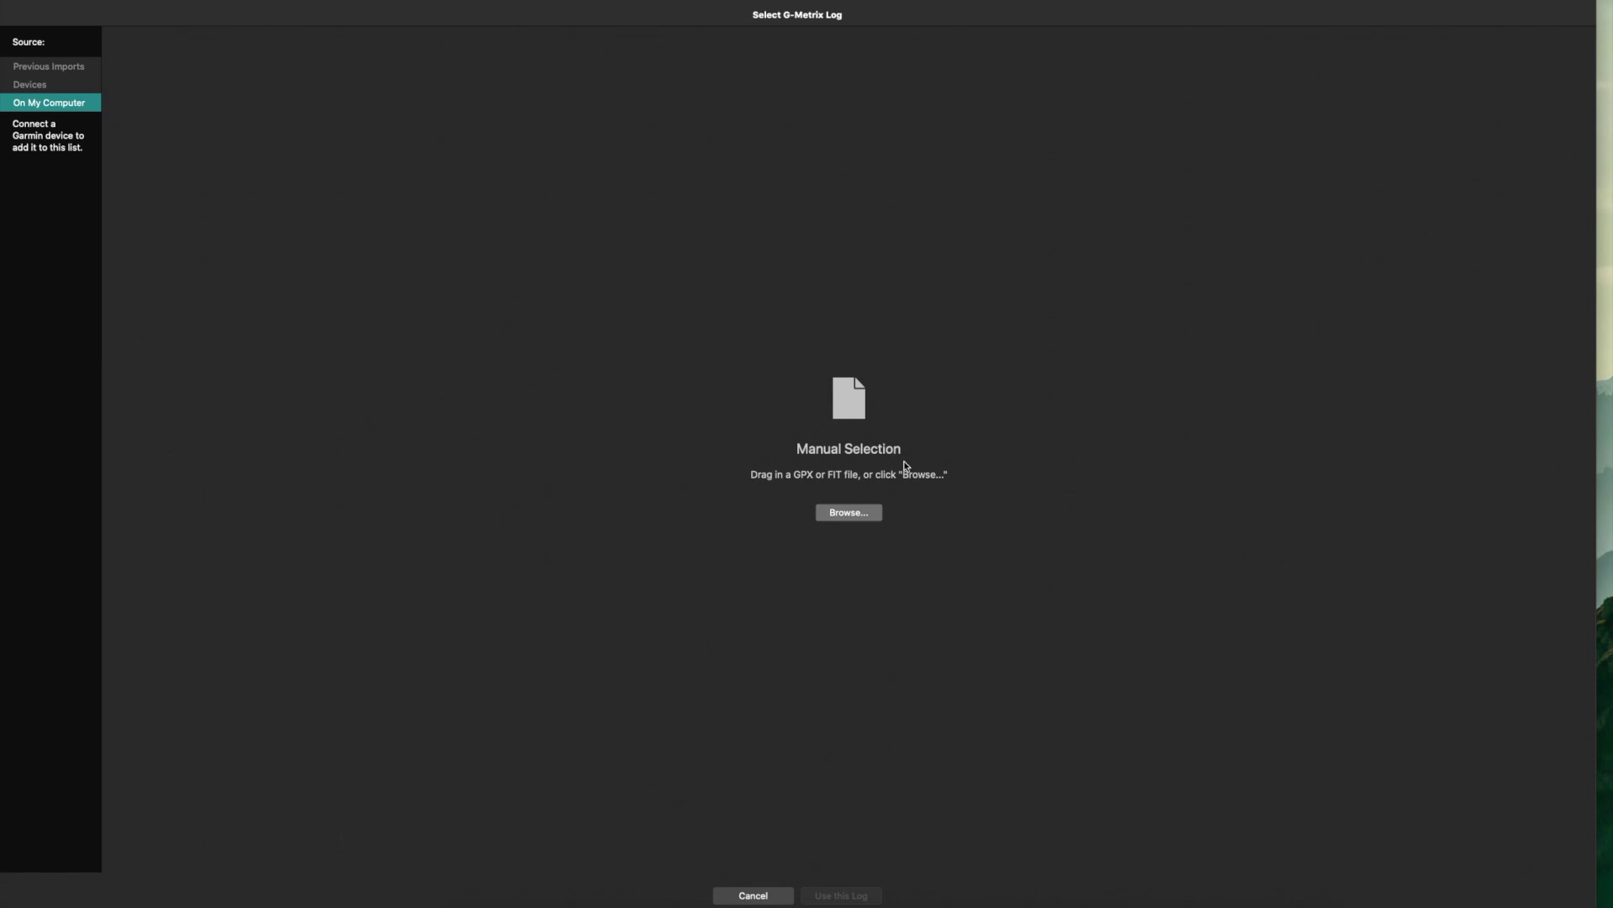
click(849, 513)
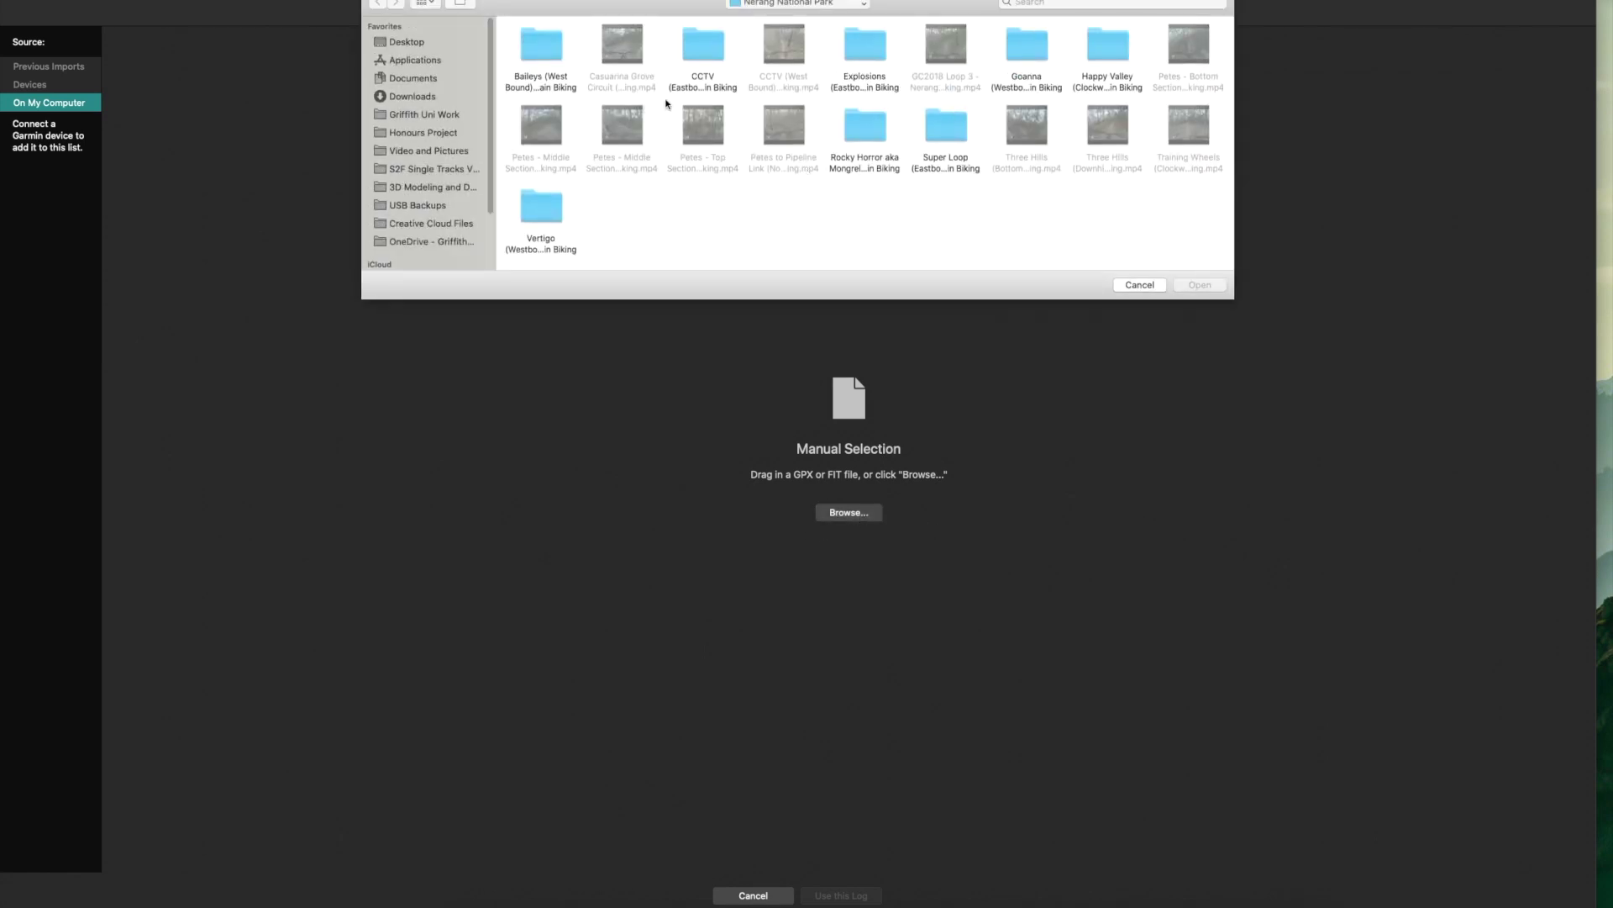
click(437, 169)
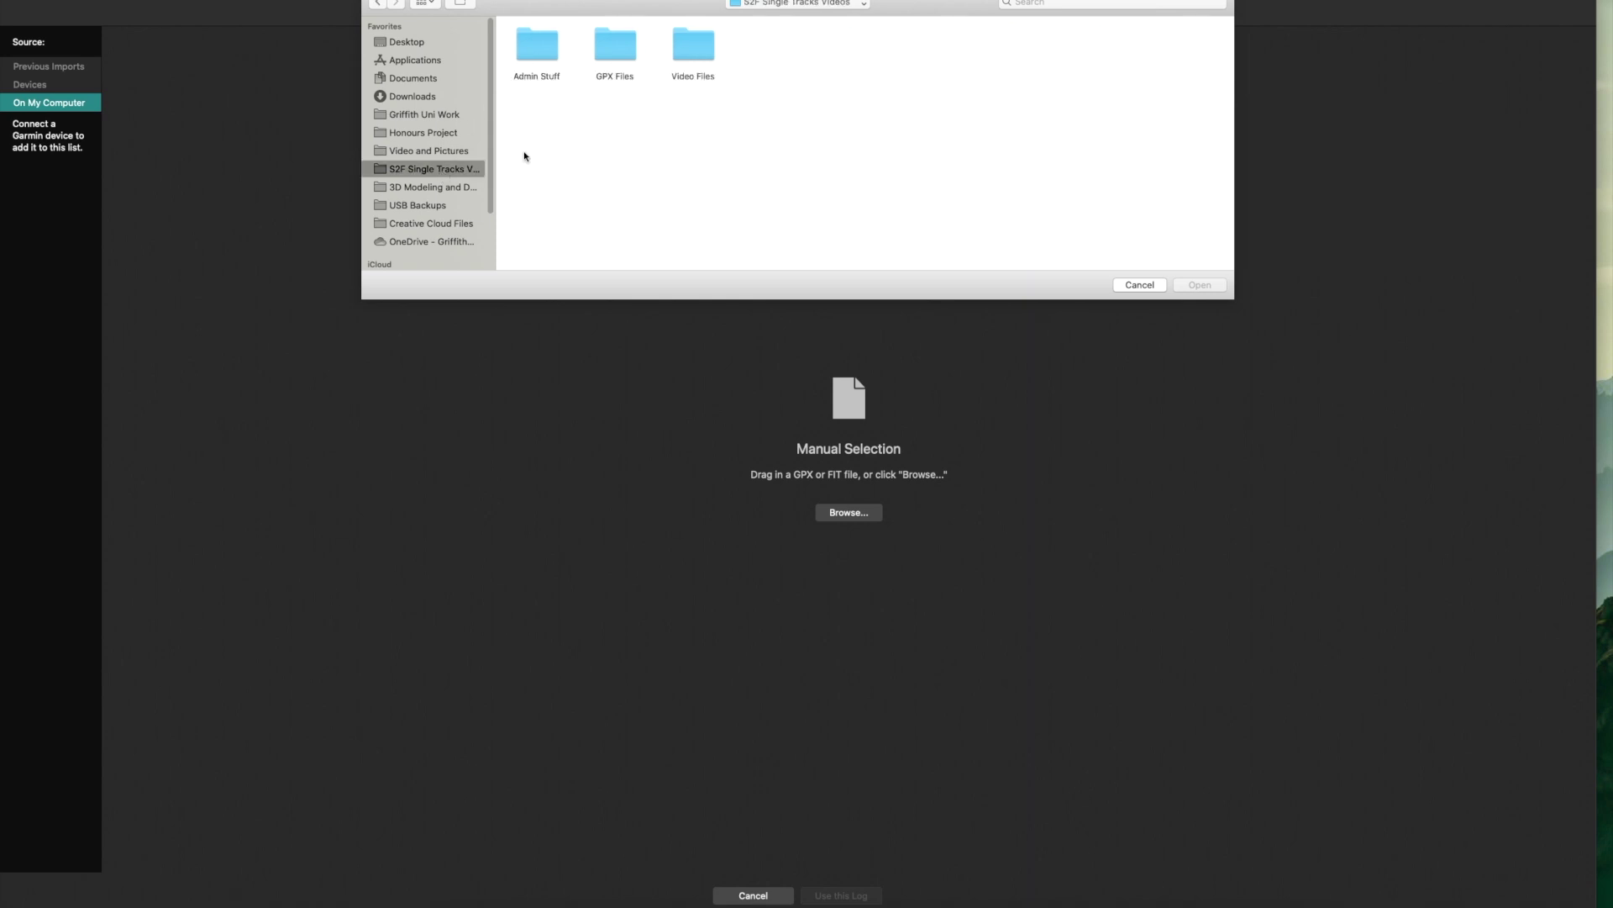
double_click(626, 58)
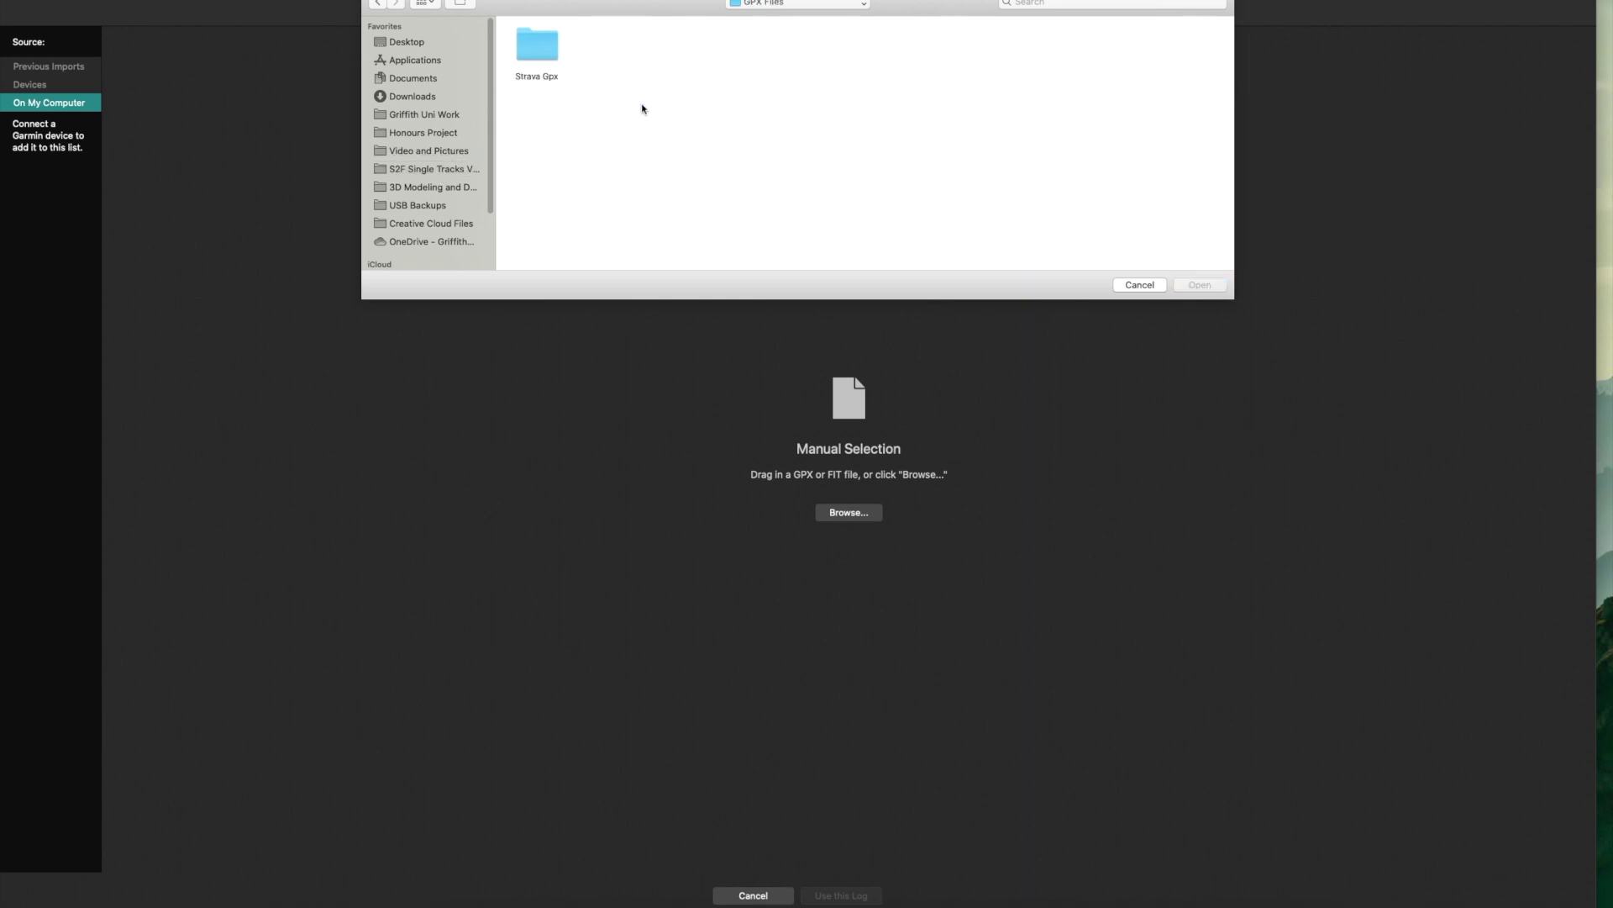
double_click(535, 57)
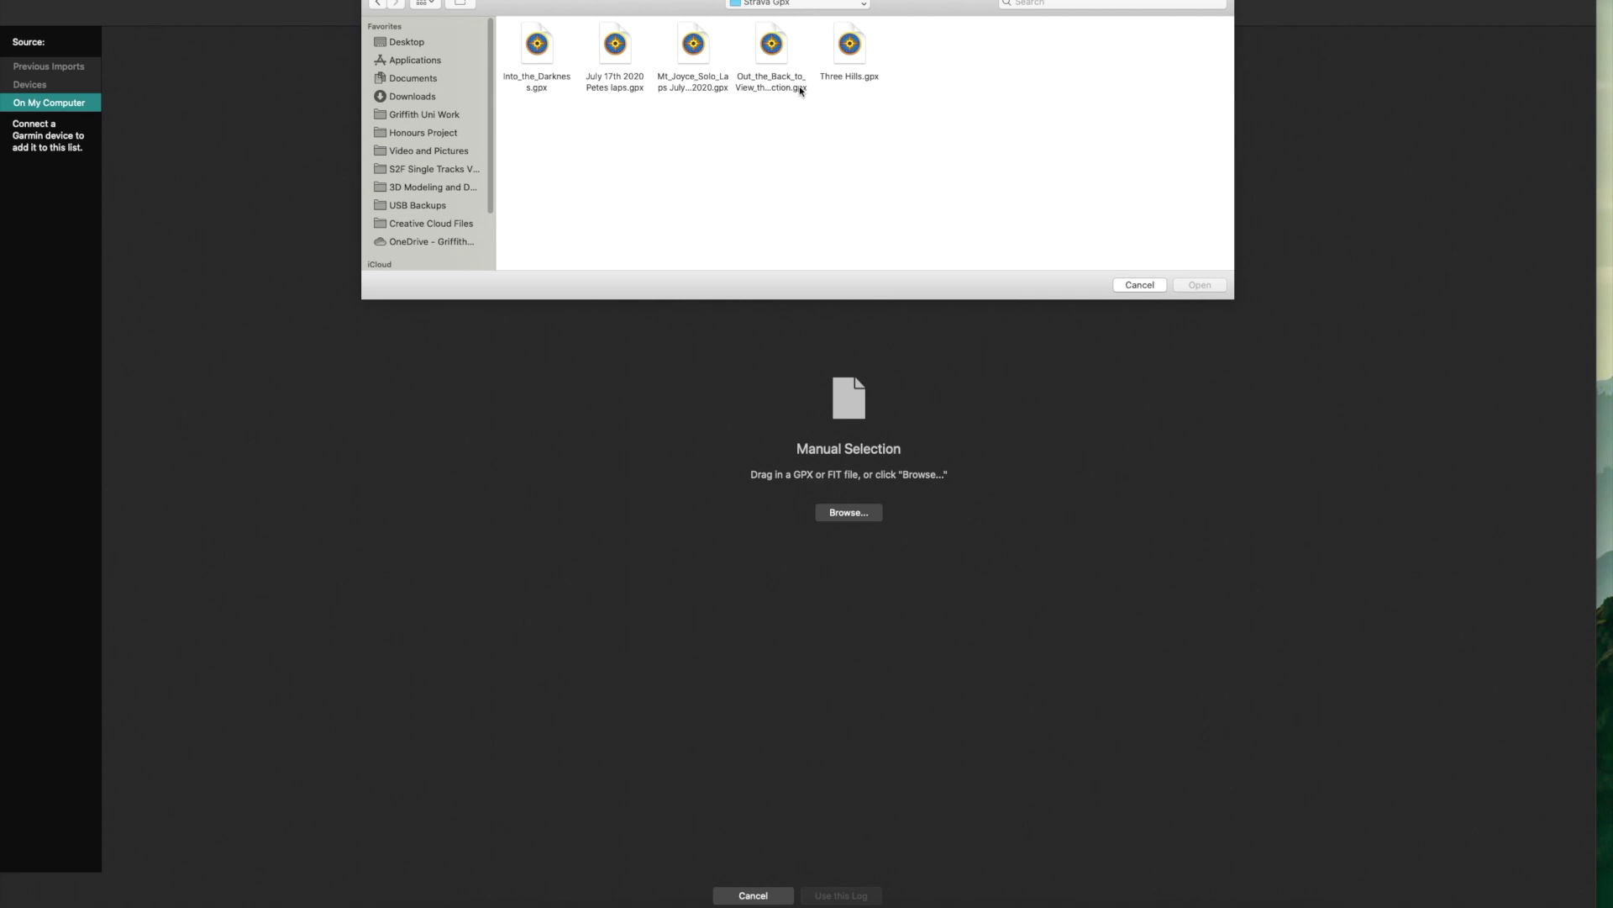
click(545, 90)
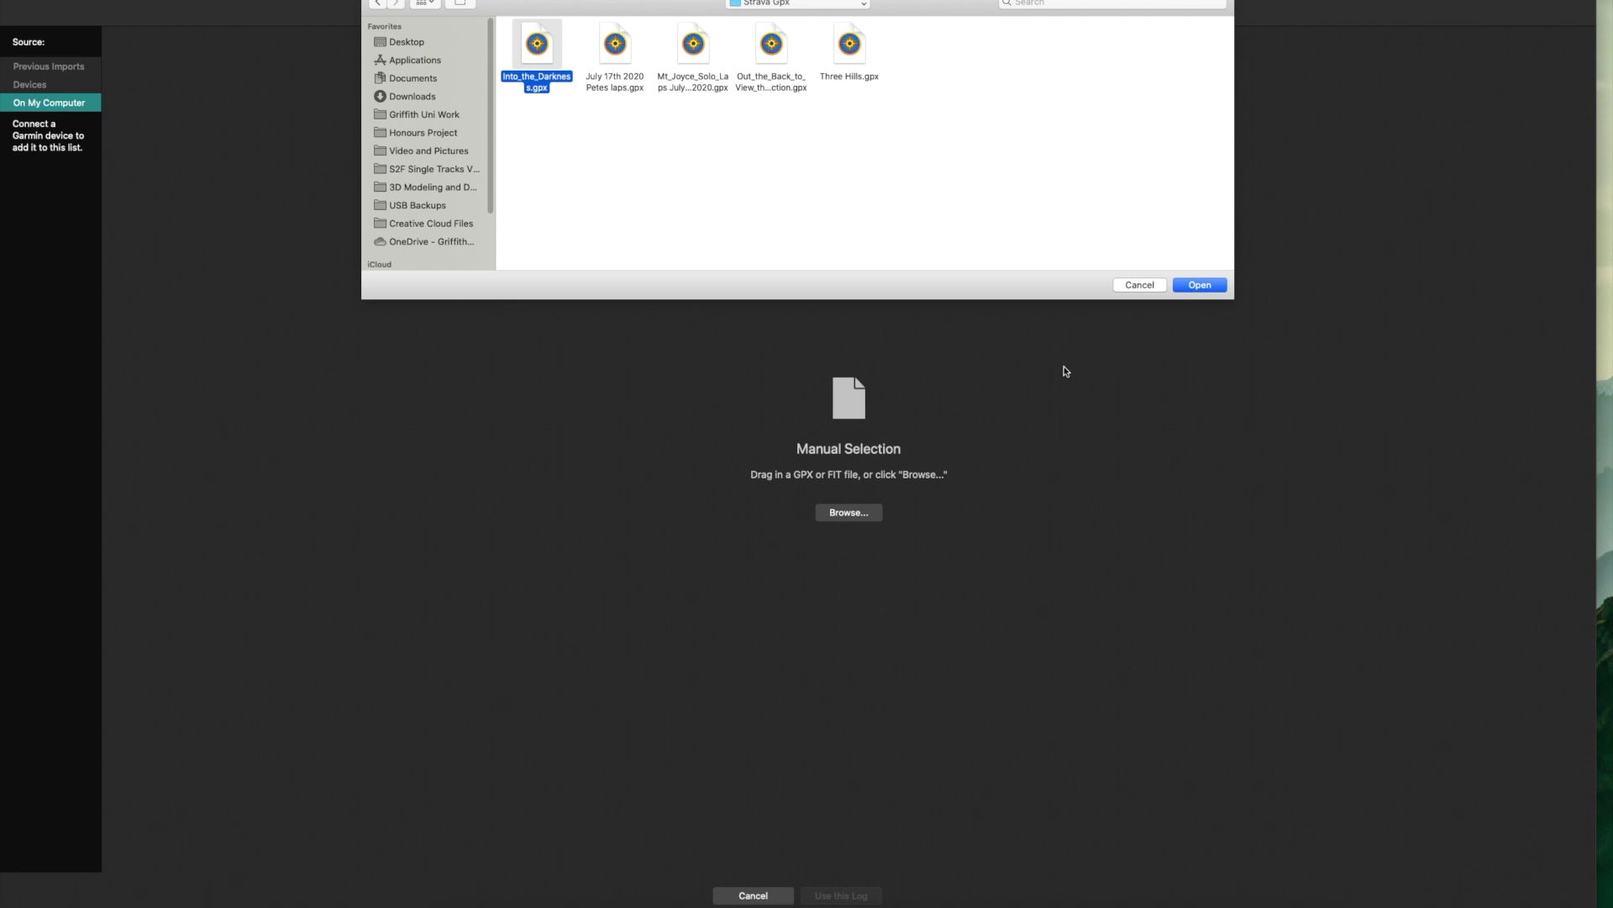
click(1200, 285)
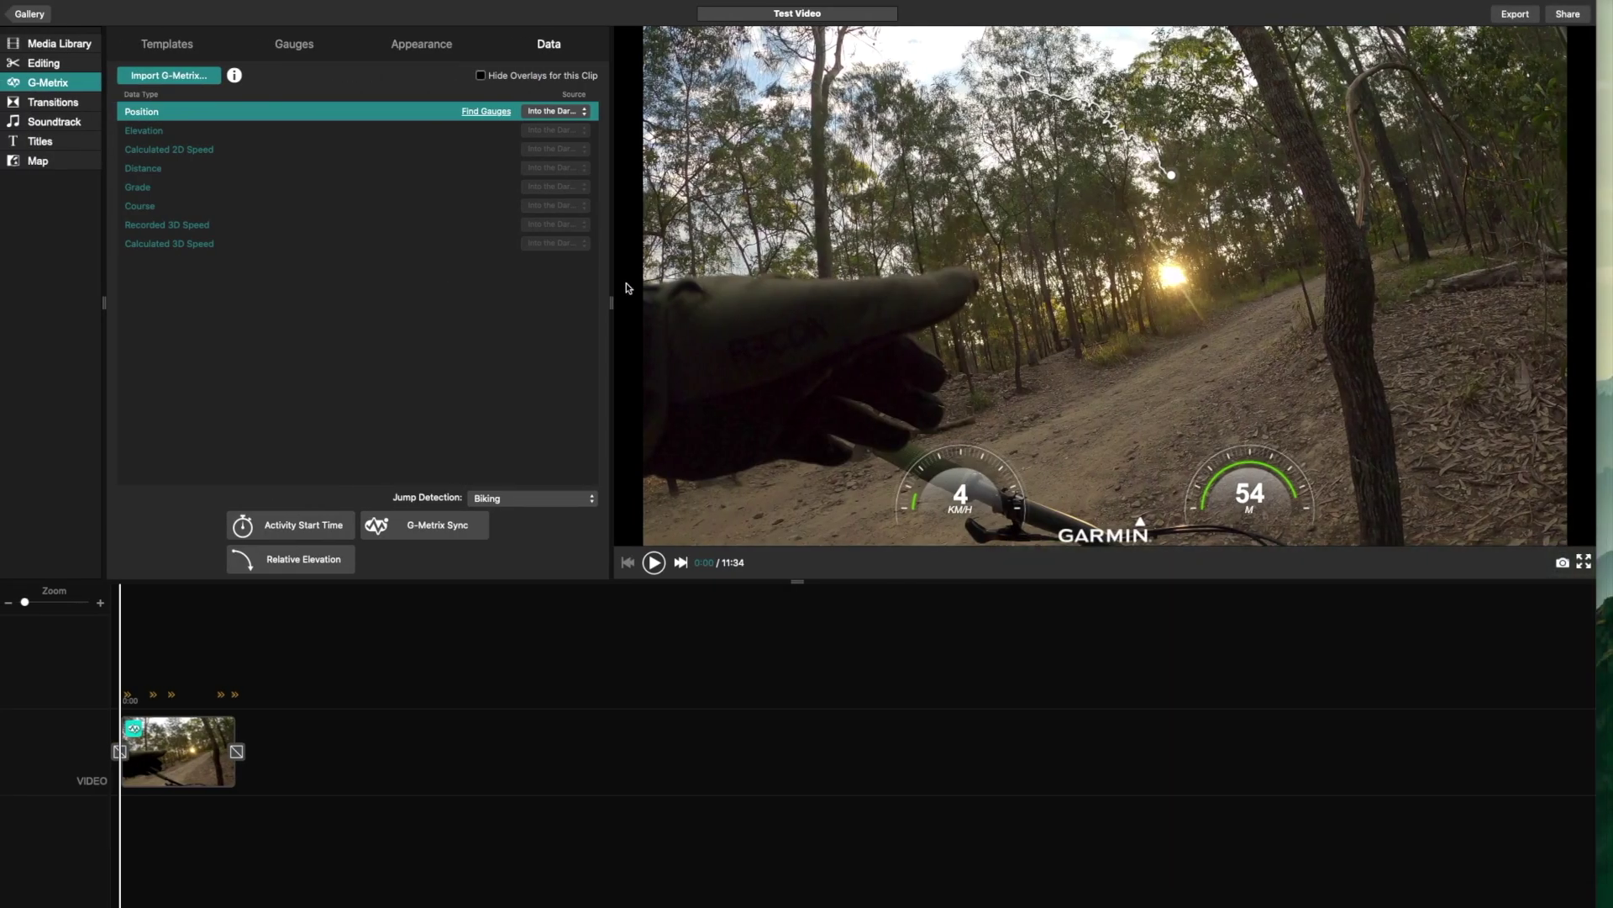
click(467, 748)
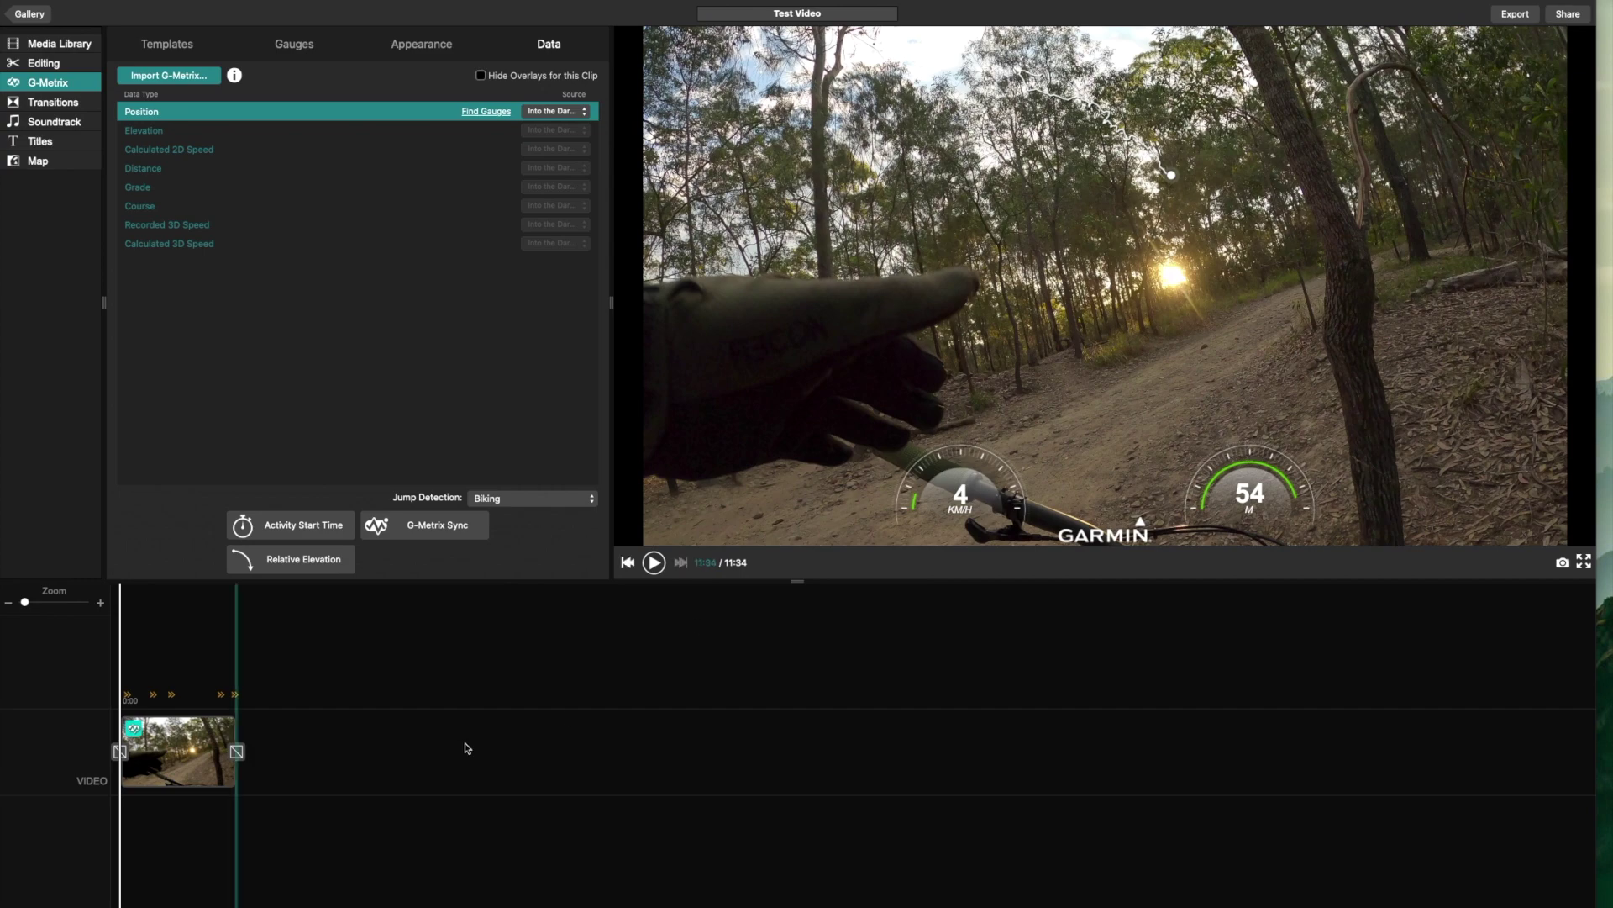
drag(243, 734, 316, 695)
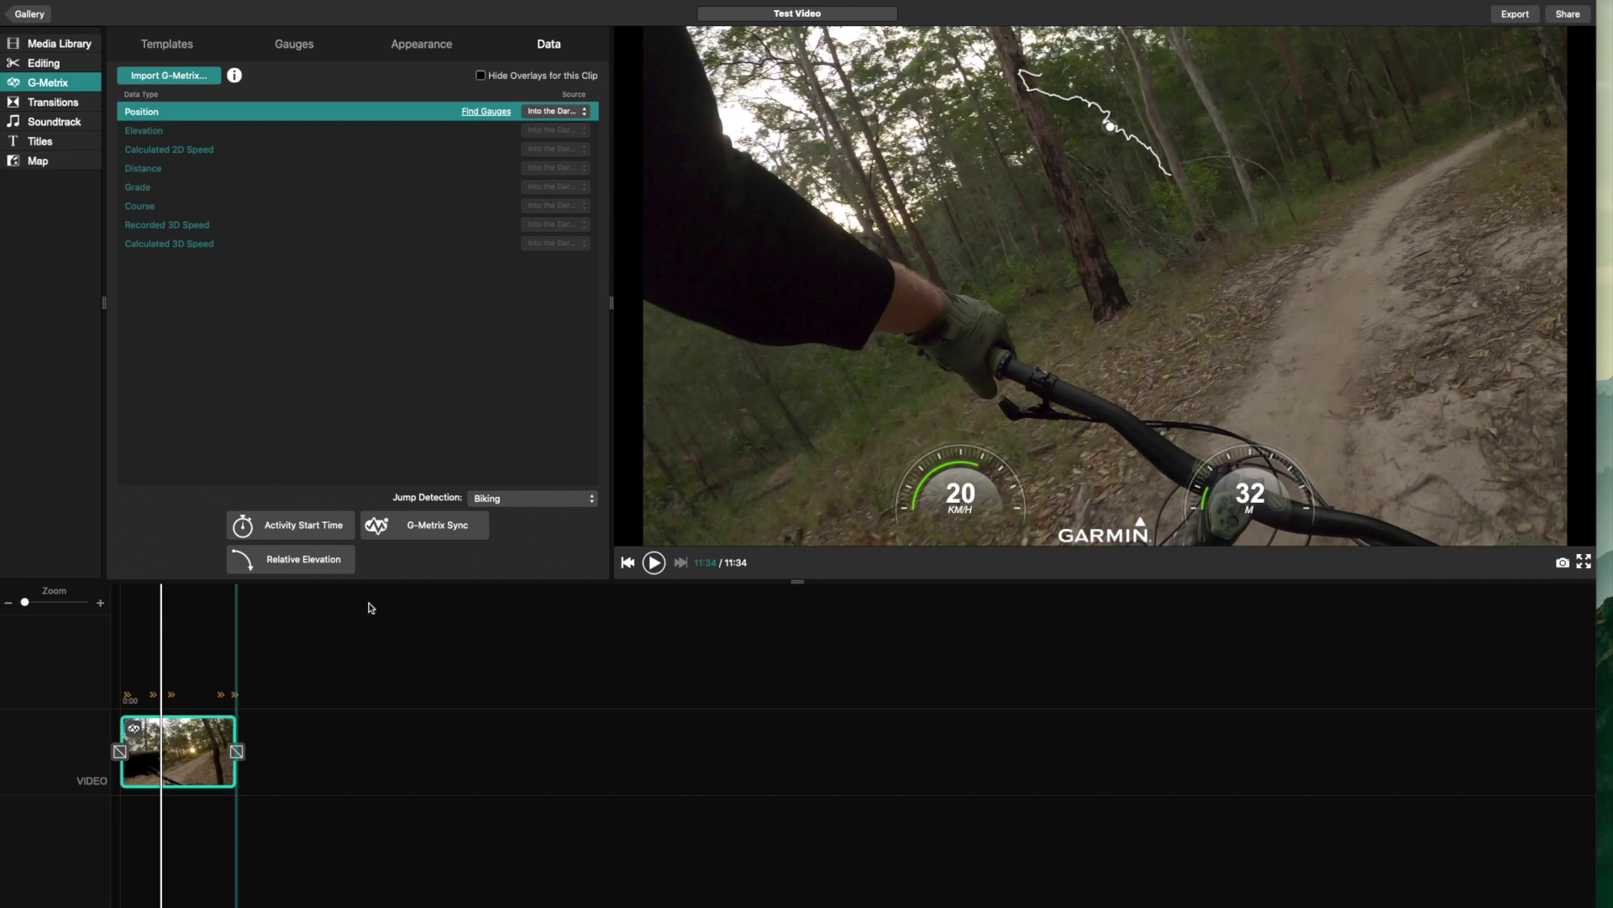
click(120, 805)
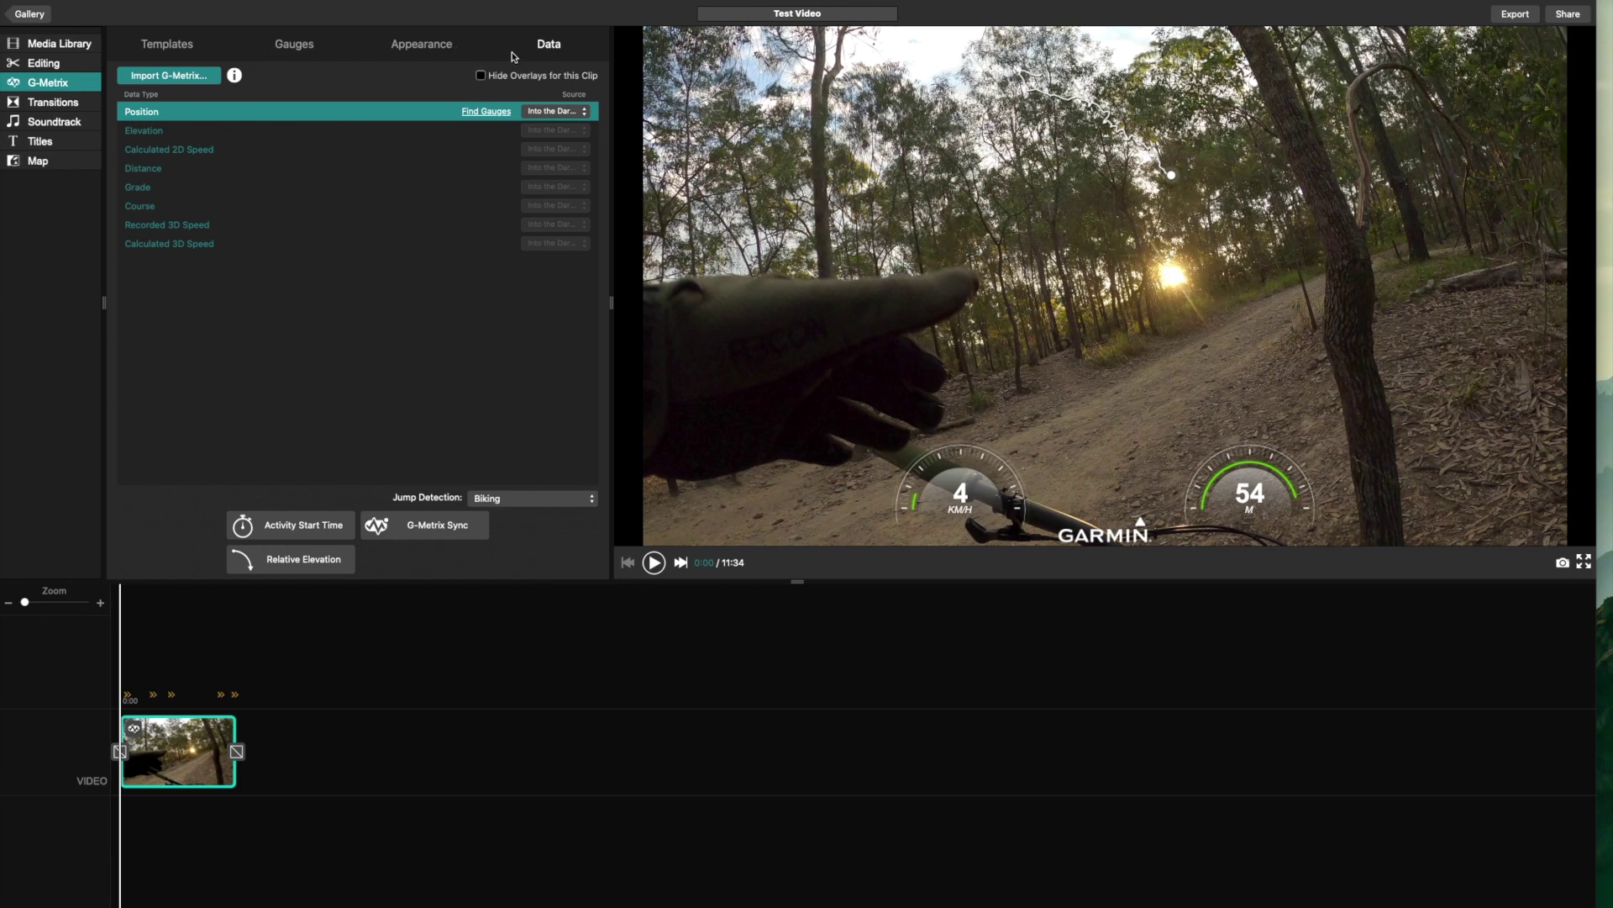
Step: In GPS Sync, scrub the video to a recognisable trail frame
click(420, 525)
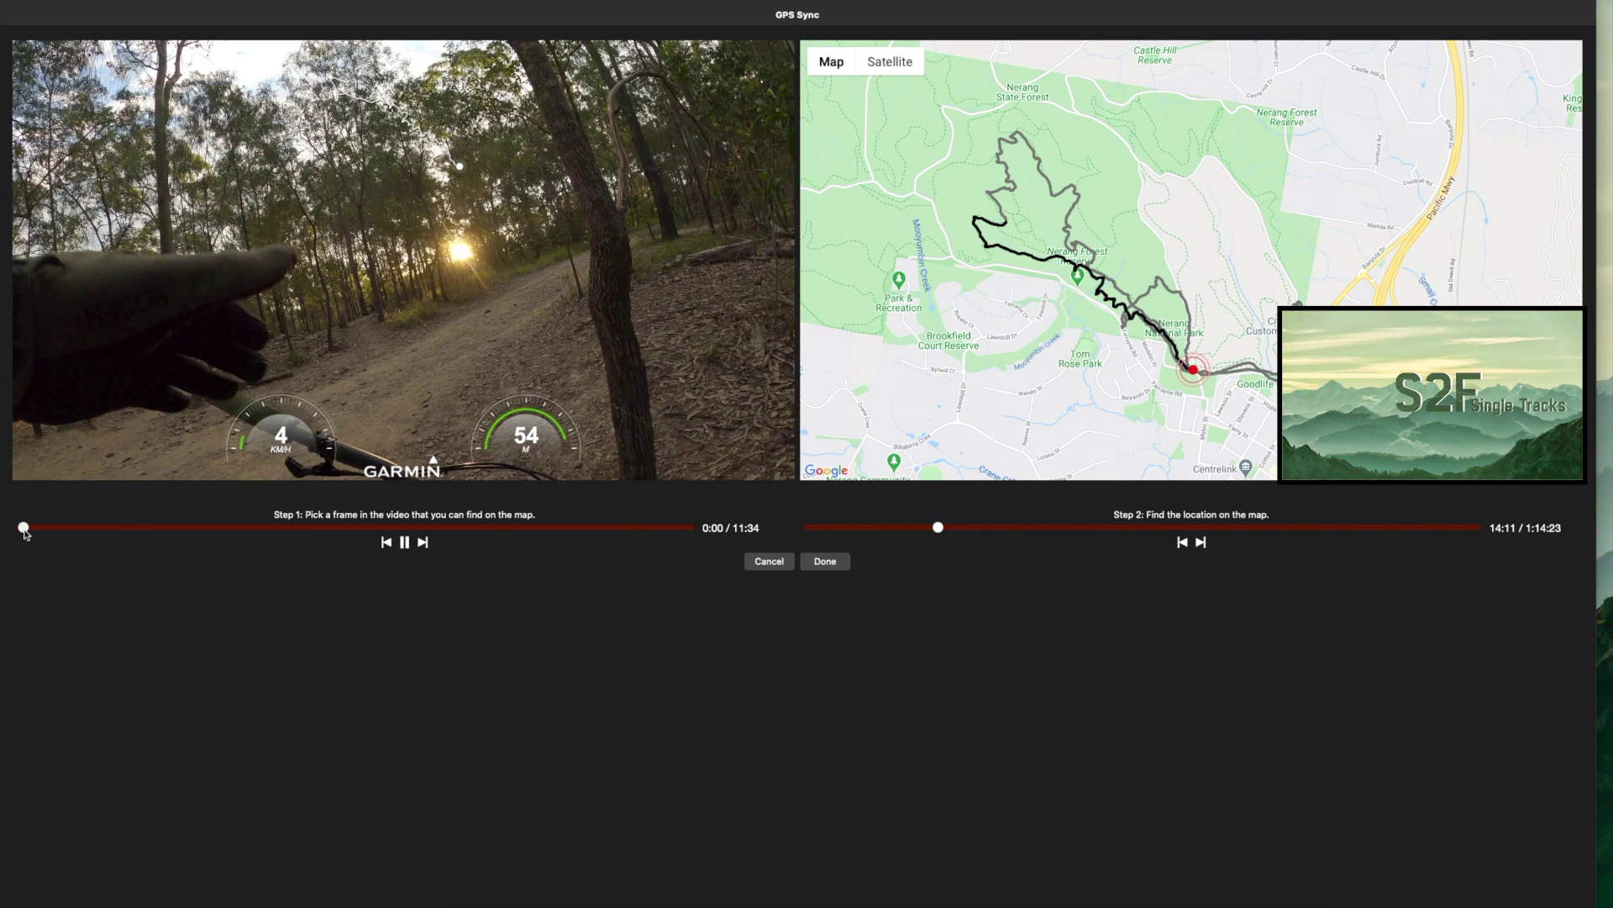
drag(23, 528, 93, 527)
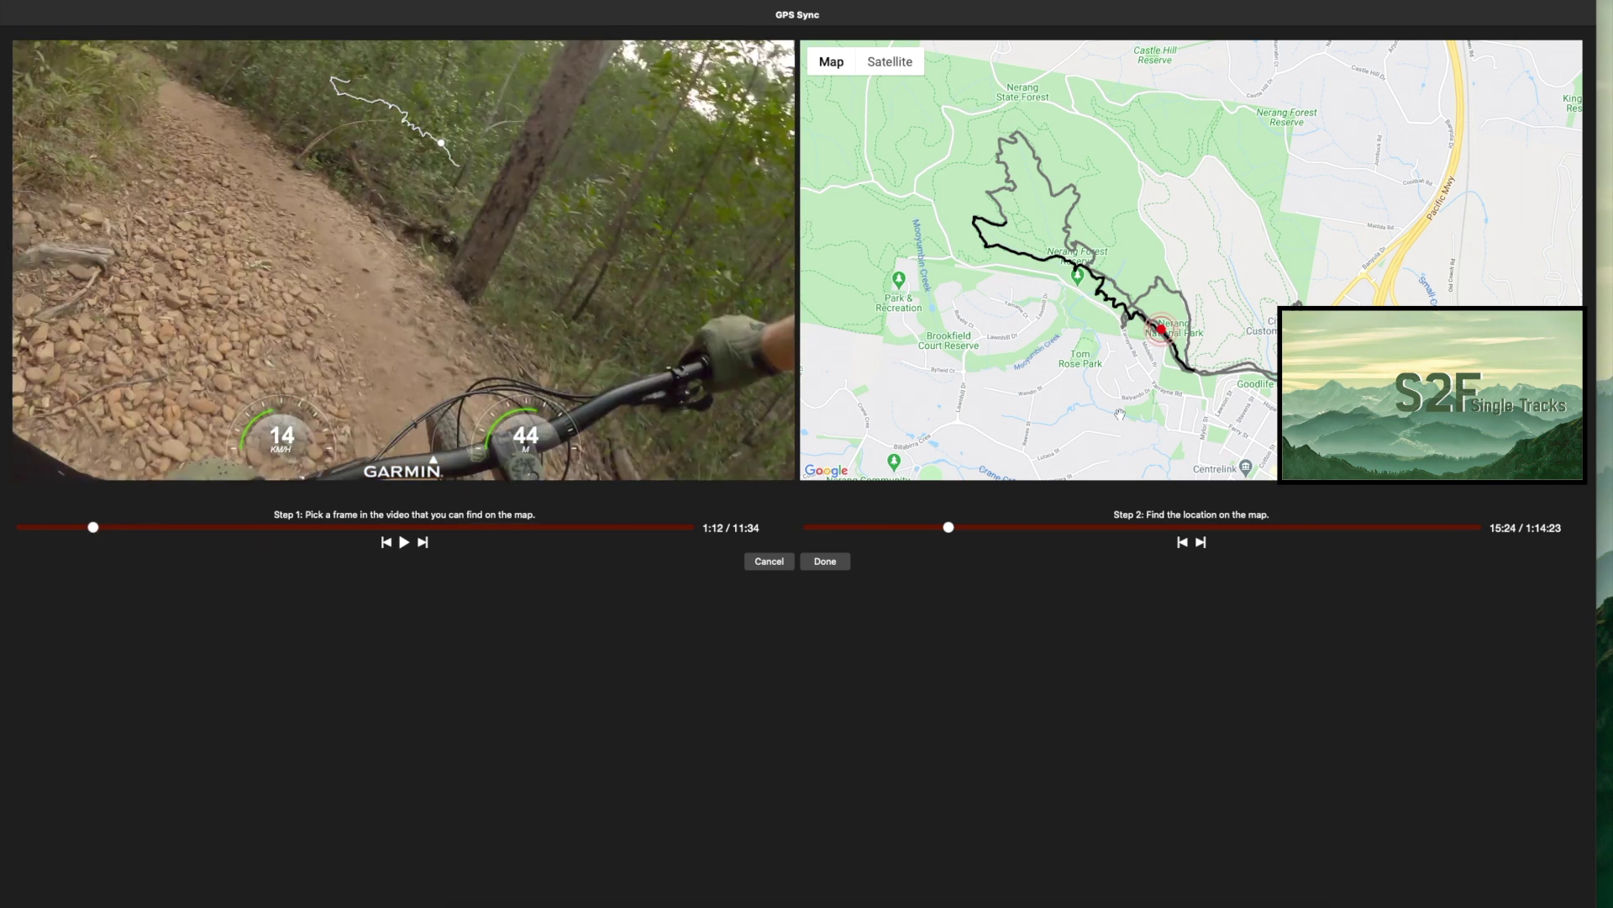
scroll(1134, 332, up, 1)
scroll(1131, 311, up, 1)
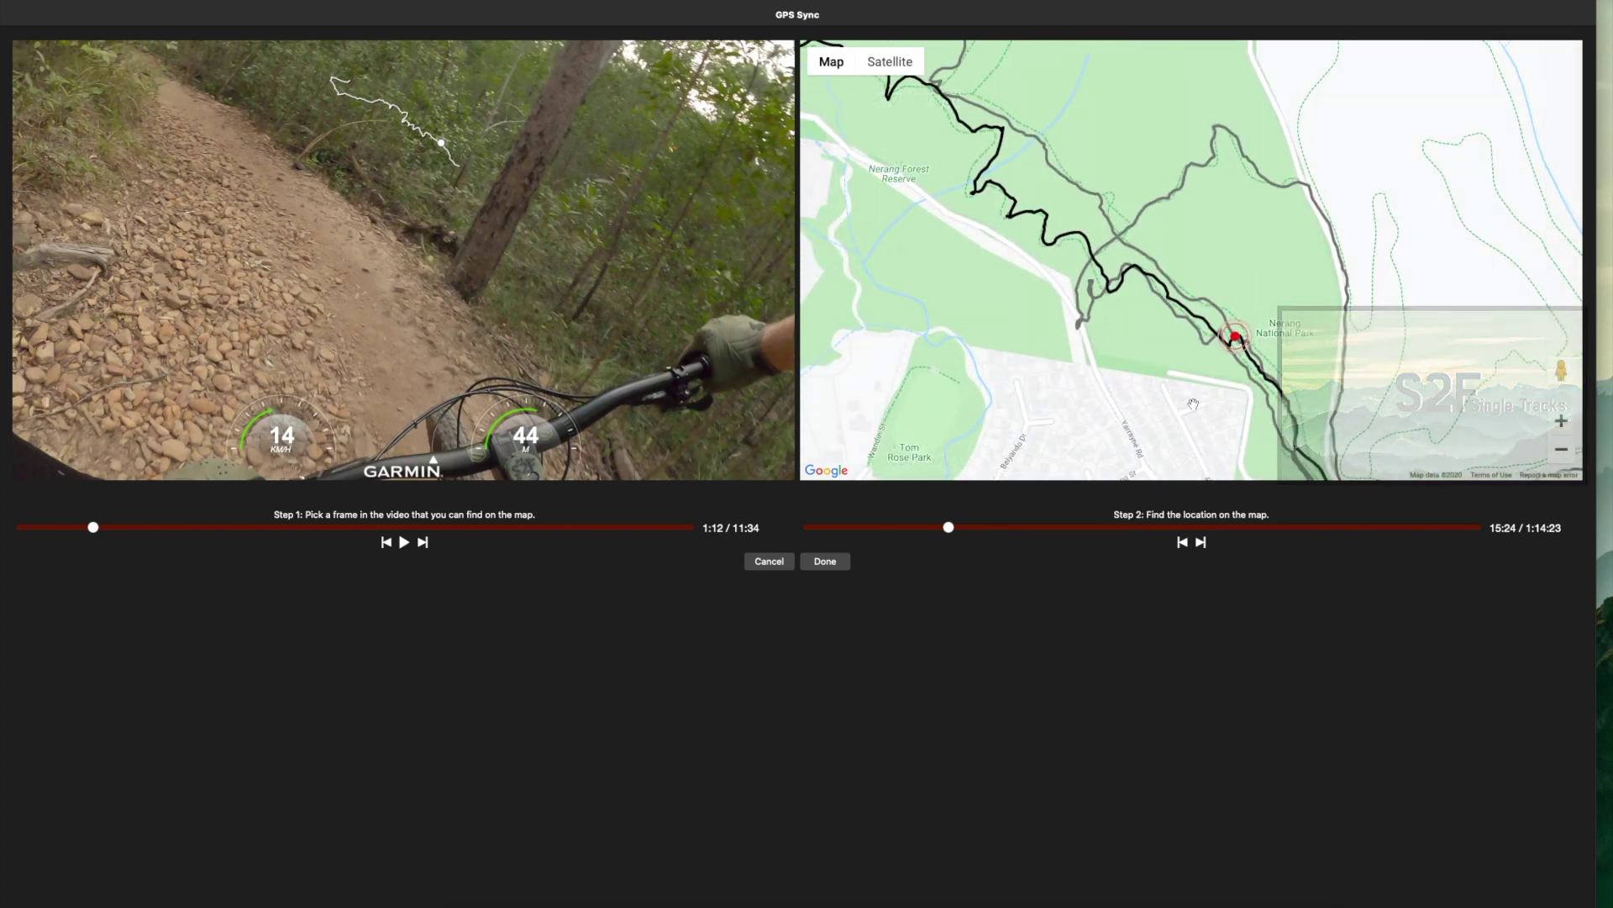
scroll(1024, 359, up, 3)
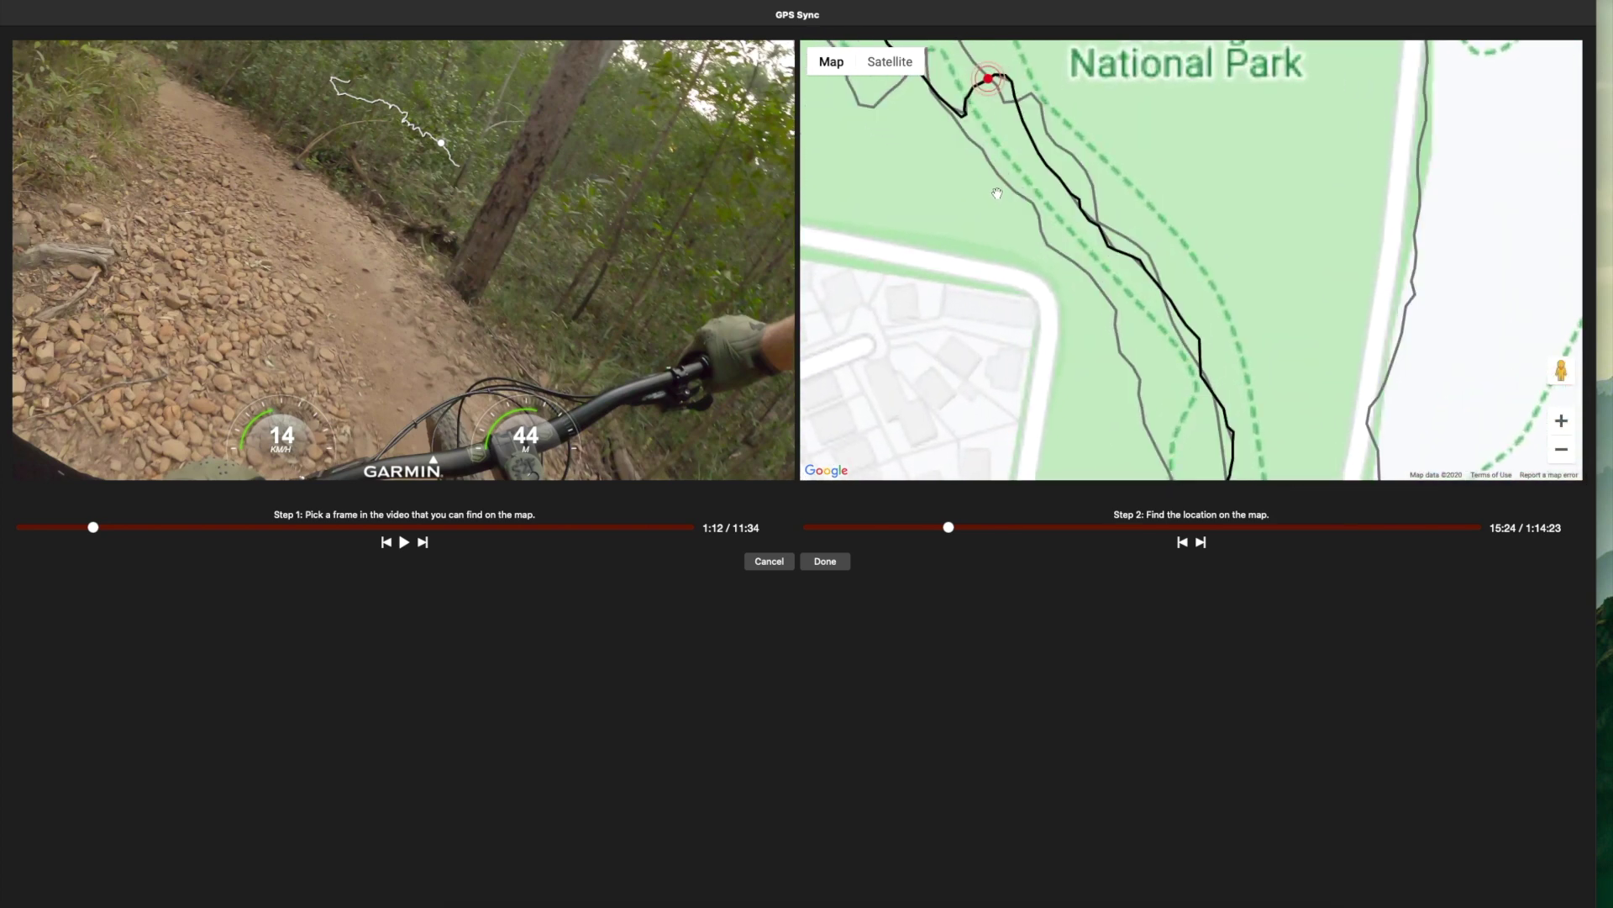
scroll(1099, 318, down, 1)
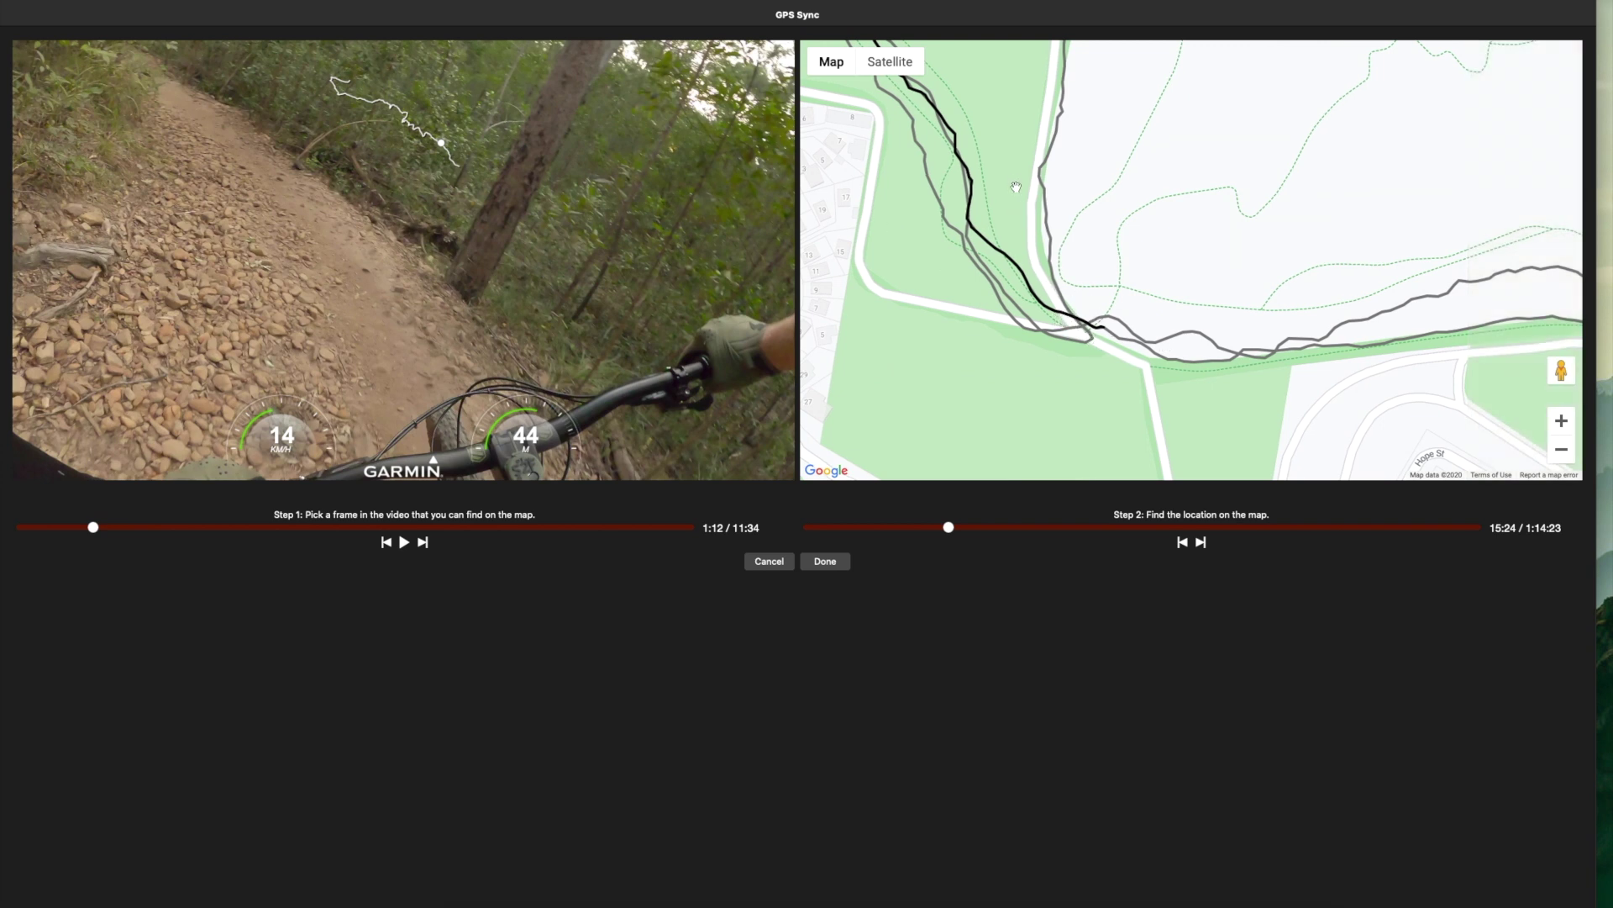
Step: Zoom and pan the sync map to centre on the red track marker
drag(1005, 143, 1157, 318)
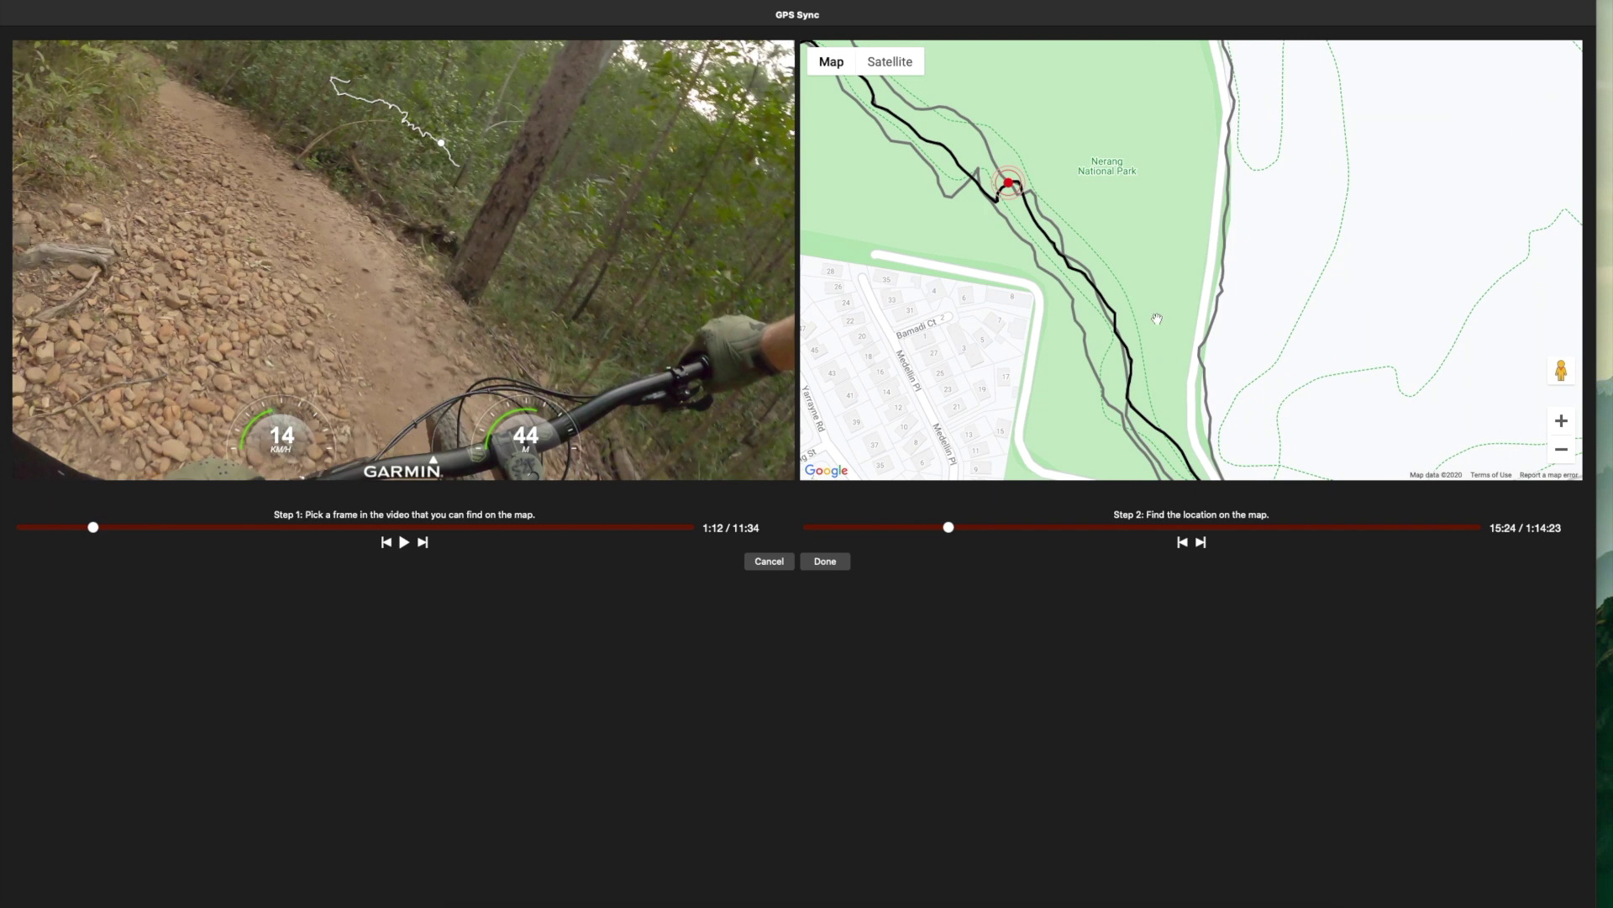
scroll(1000, 184, up, 1)
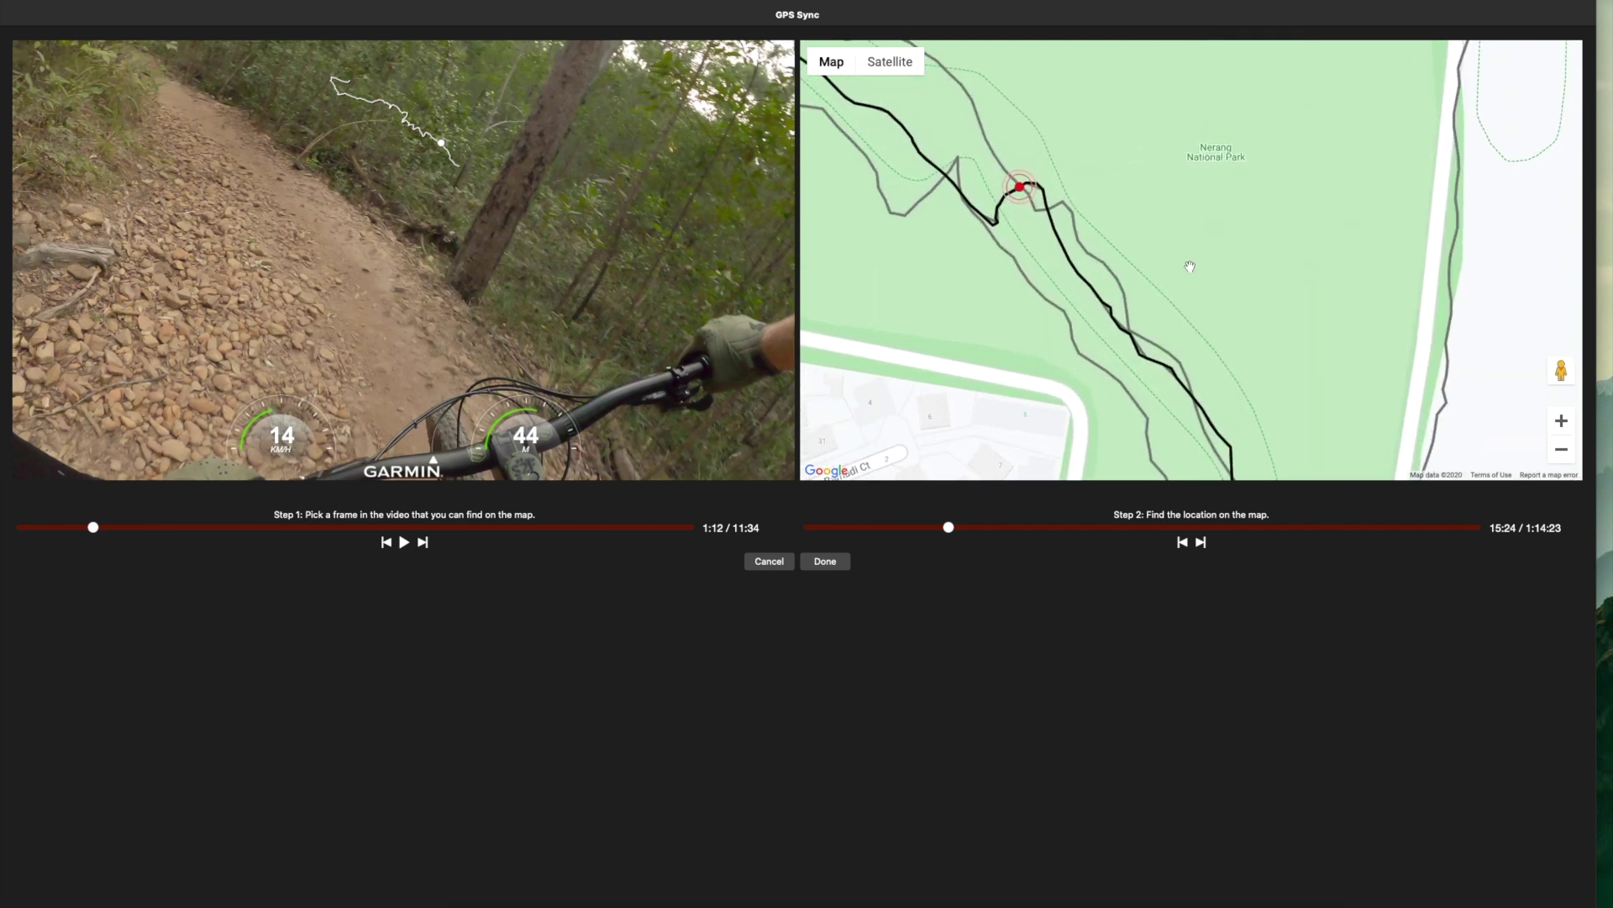
mouse_move(1190, 266)
mouse_down()
mouse_move(1114, 141)
mouse_move(1142, 285)
mouse_up()
scroll(981, 234, up, 1)
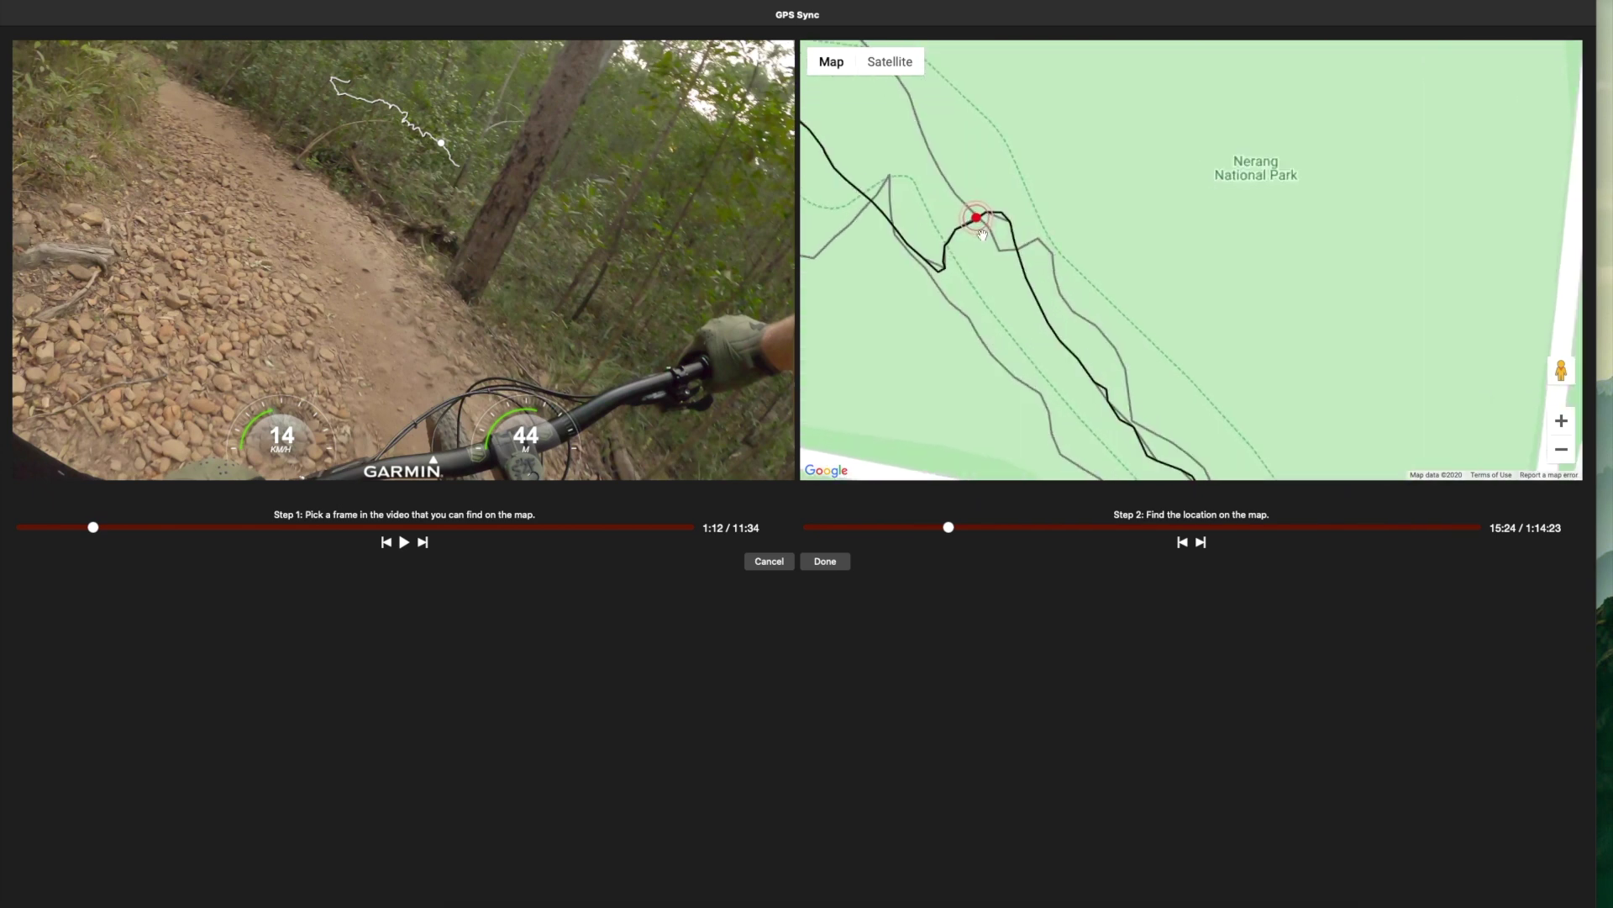
scroll(981, 235, up, 1)
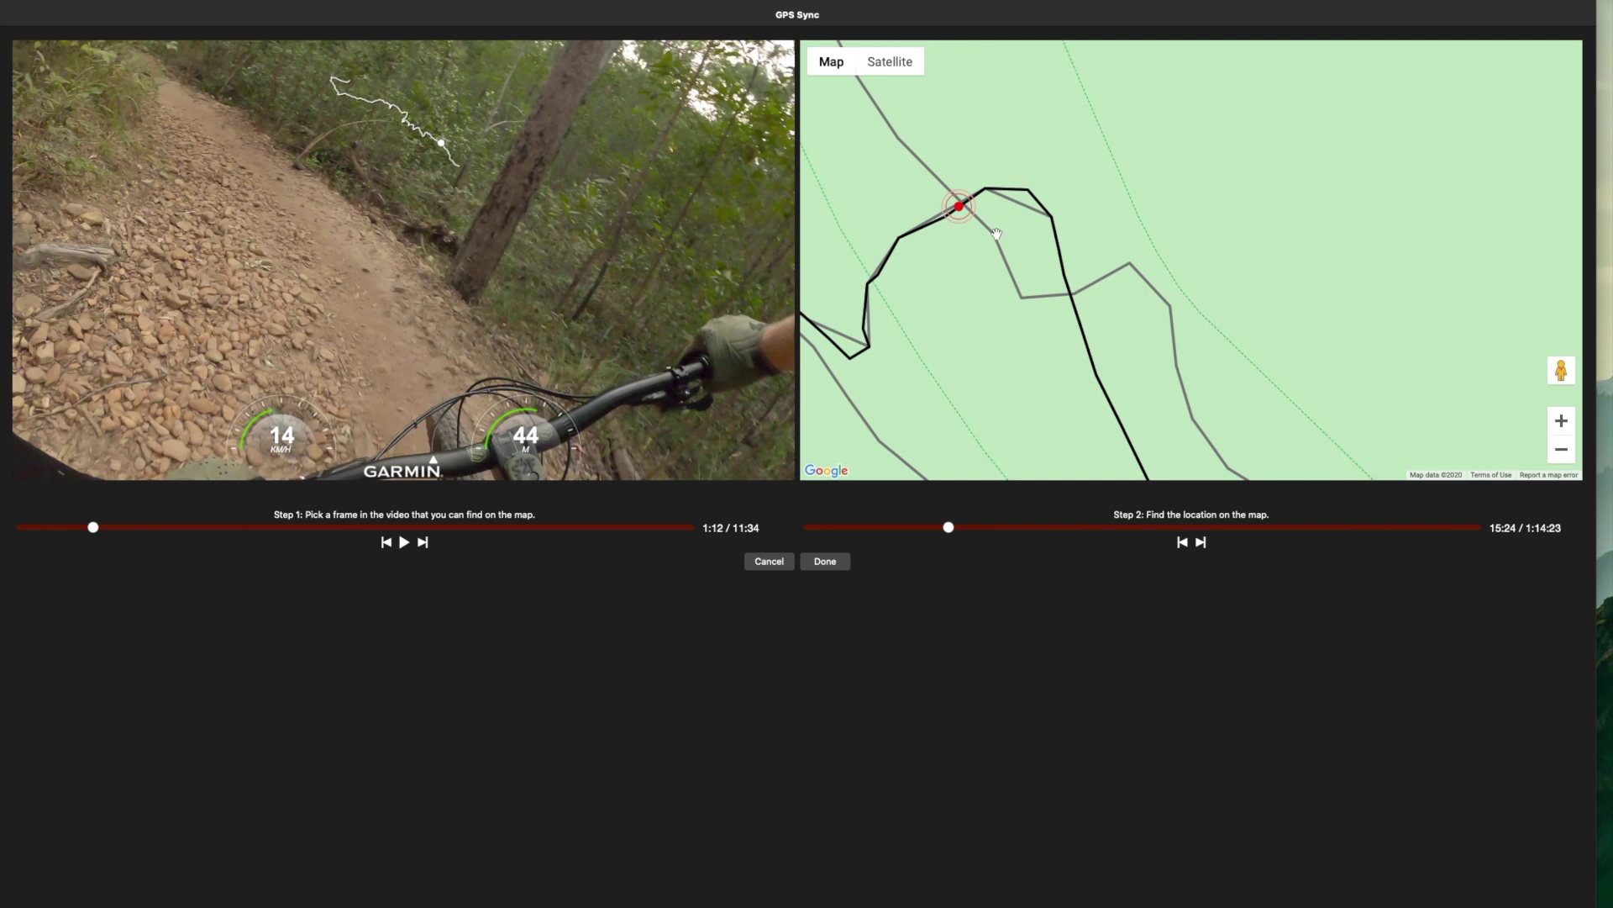
scroll(977, 232, down, 1)
scroll(933, 168, down, 1)
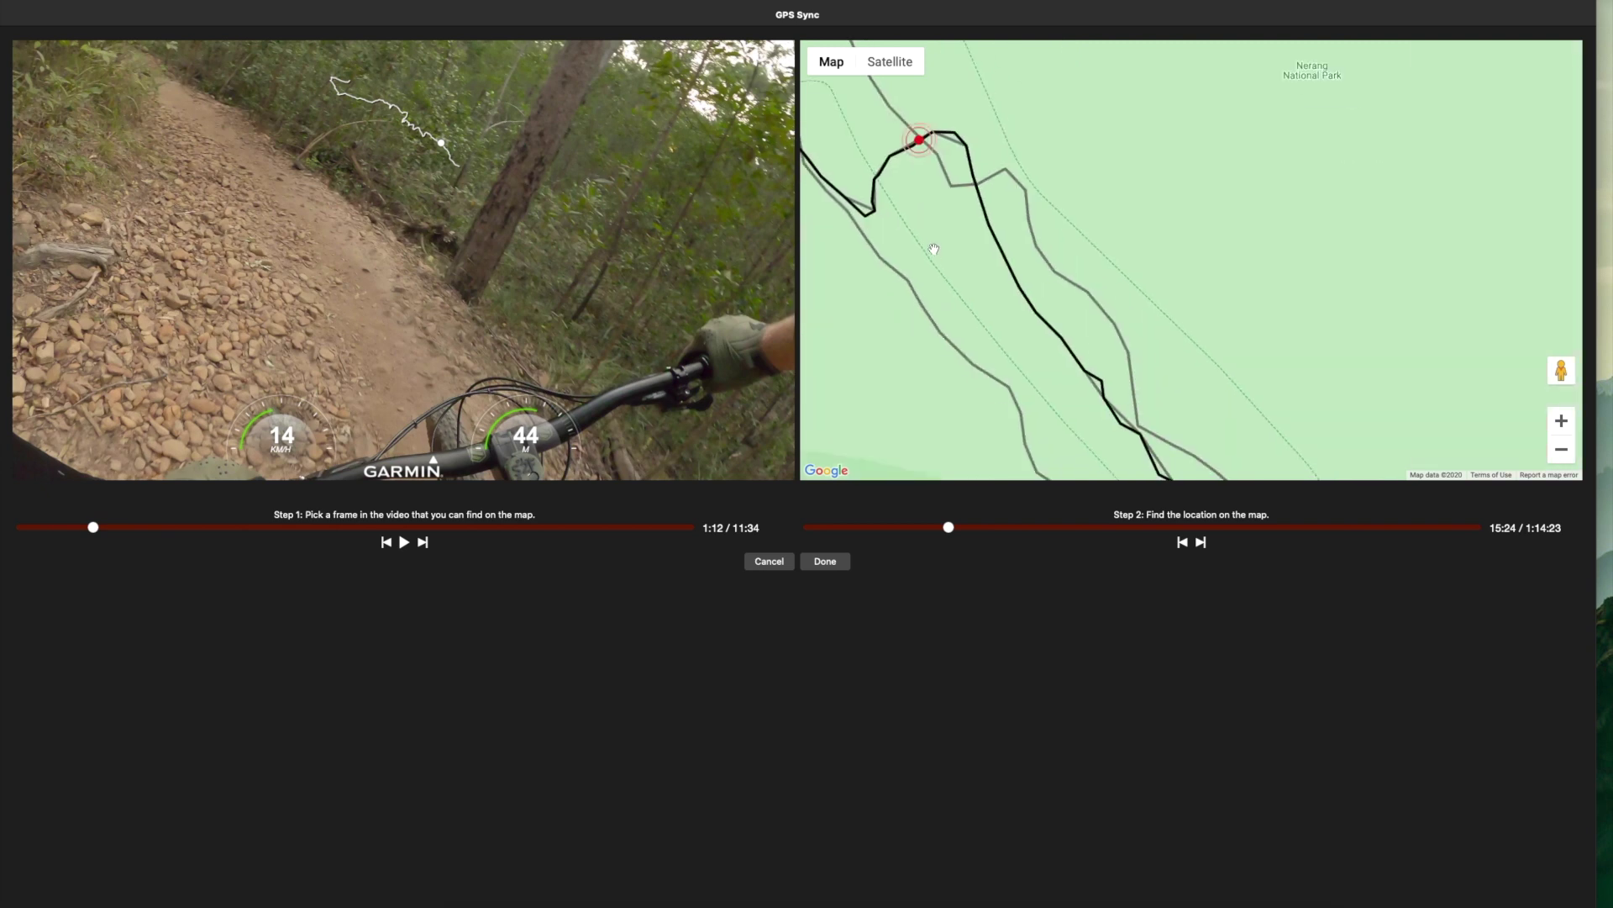
scroll(915, 231, down, 1)
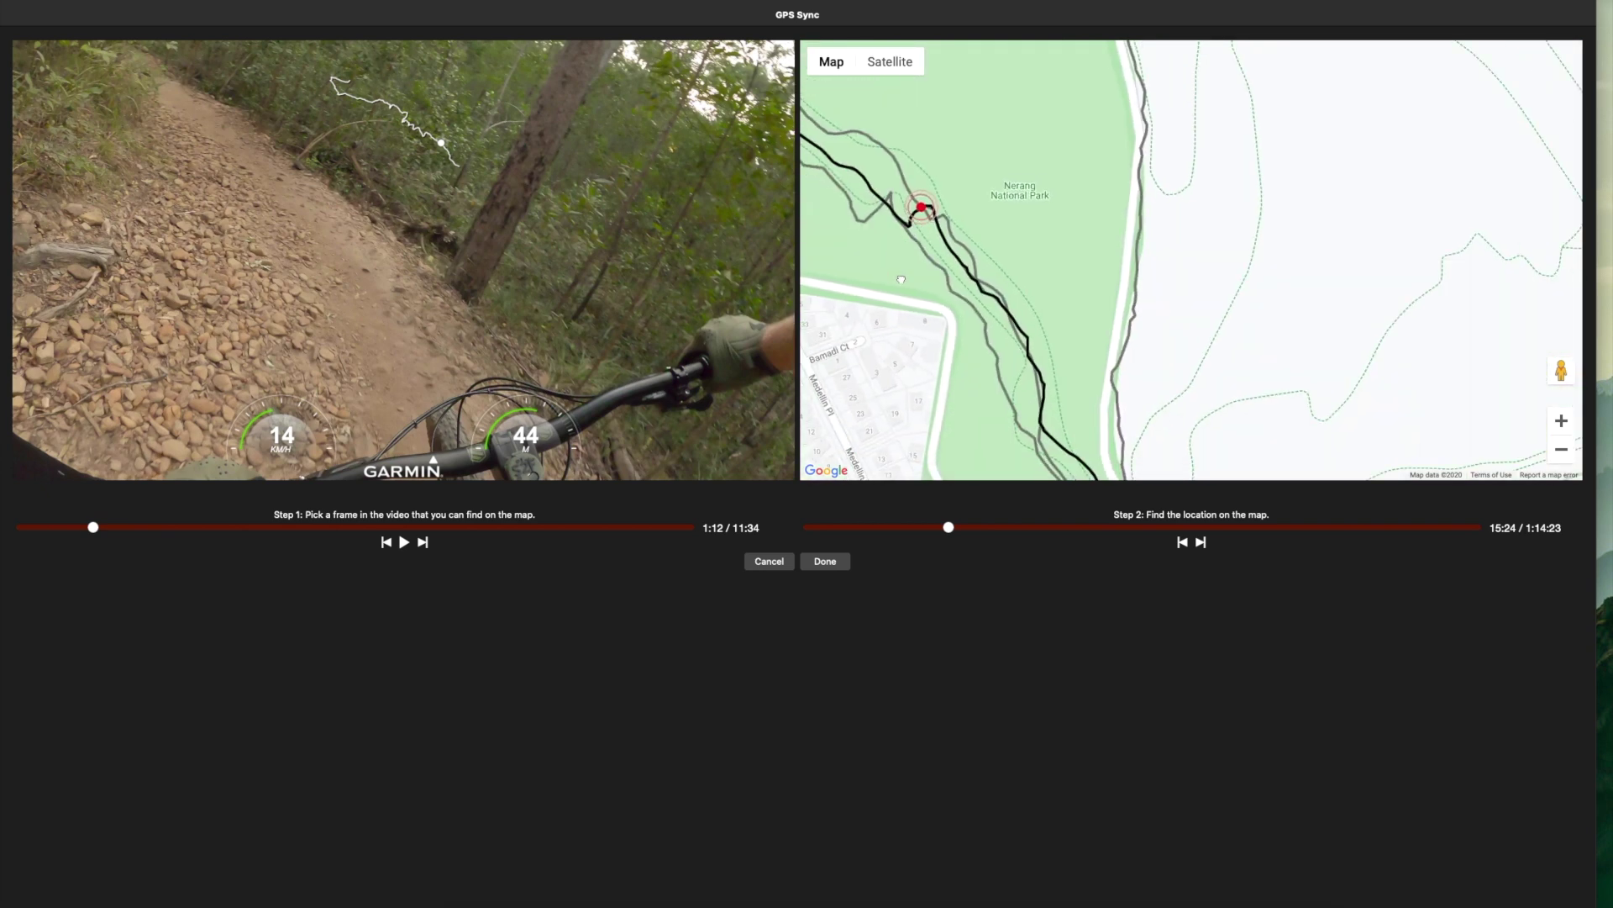
drag(901, 279, 1196, 437)
scroll(1167, 365, down, 1)
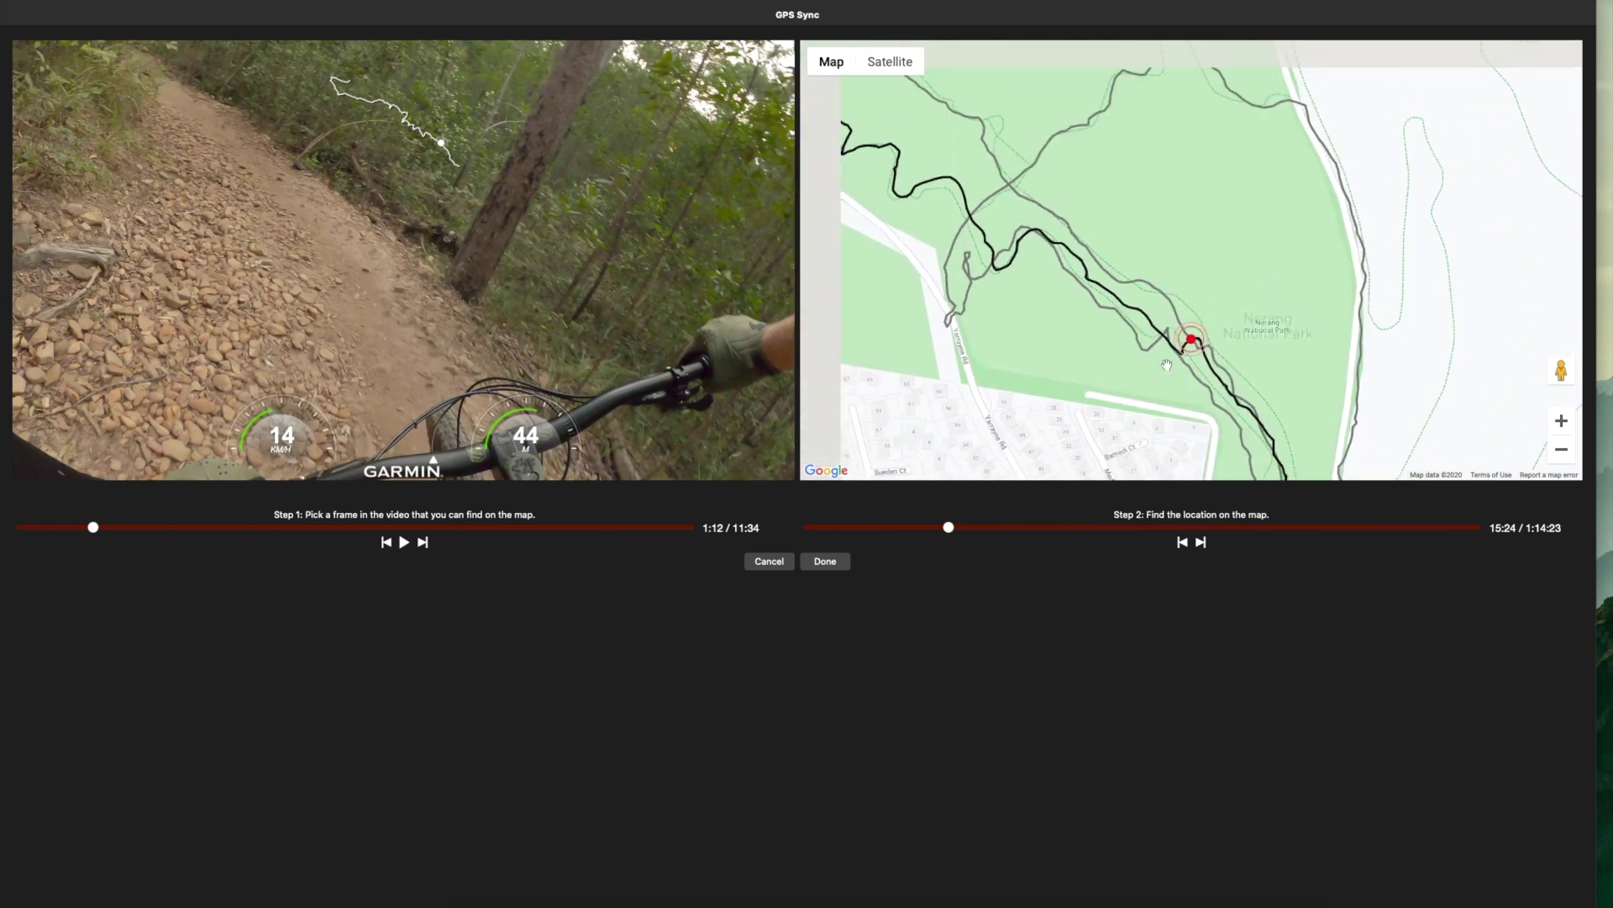
Step: Match video time 1:11 to log time 15:23 and confirm the sync
drag(948, 527, 949, 529)
scroll(990, 403, up, 5)
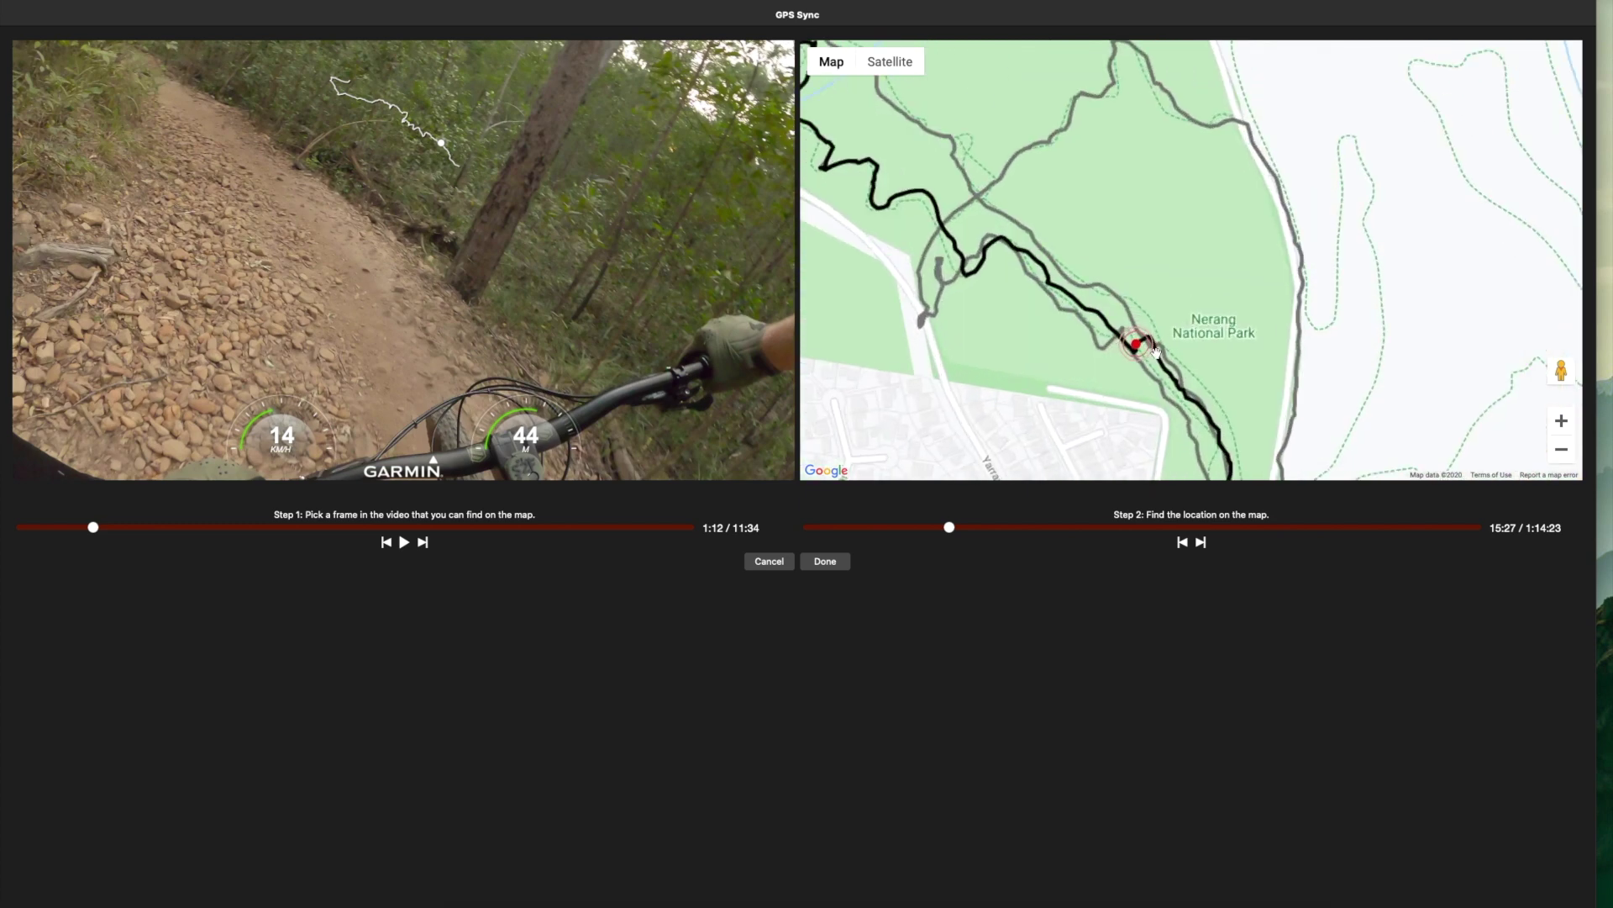
drag(949, 528, 948, 527)
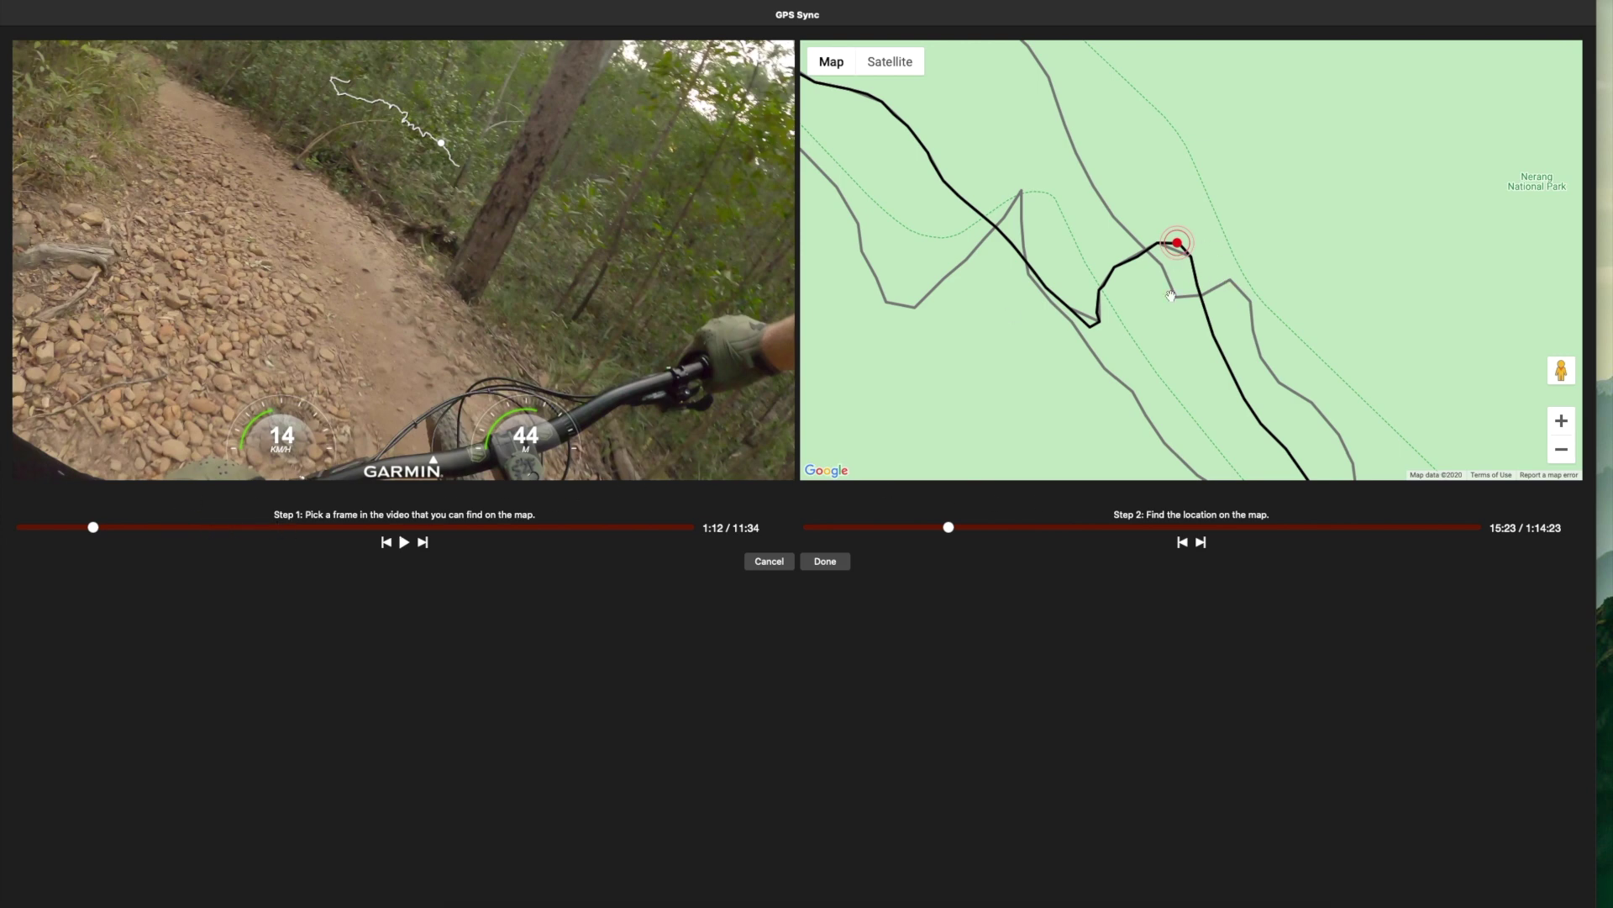
click(95, 528)
drag(95, 531, 92, 528)
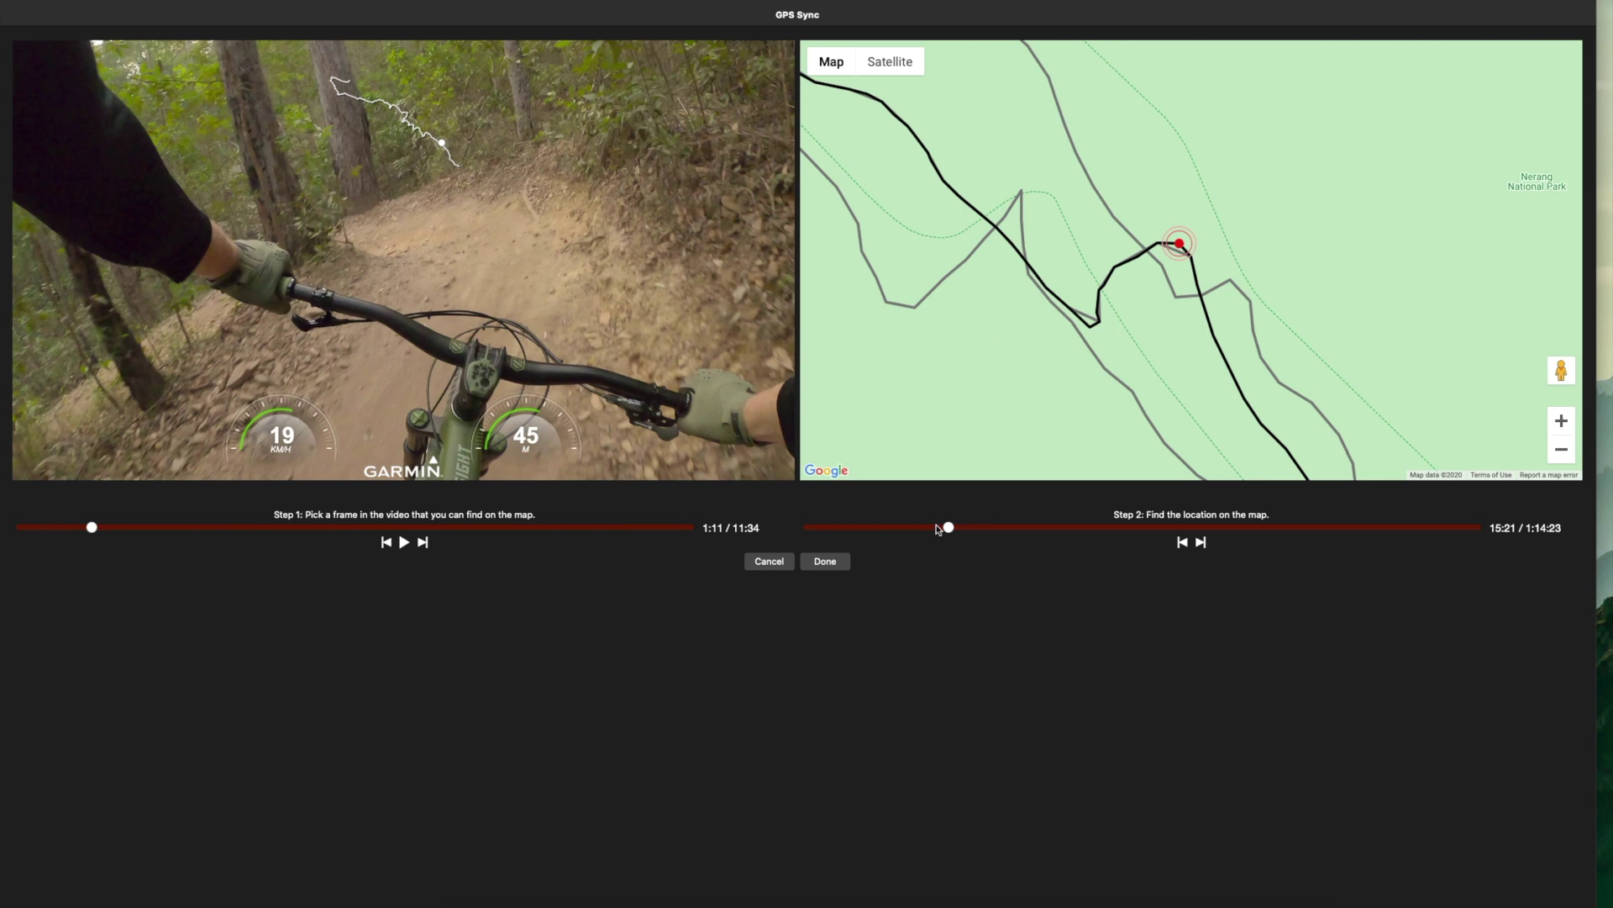
drag(948, 530, 948, 530)
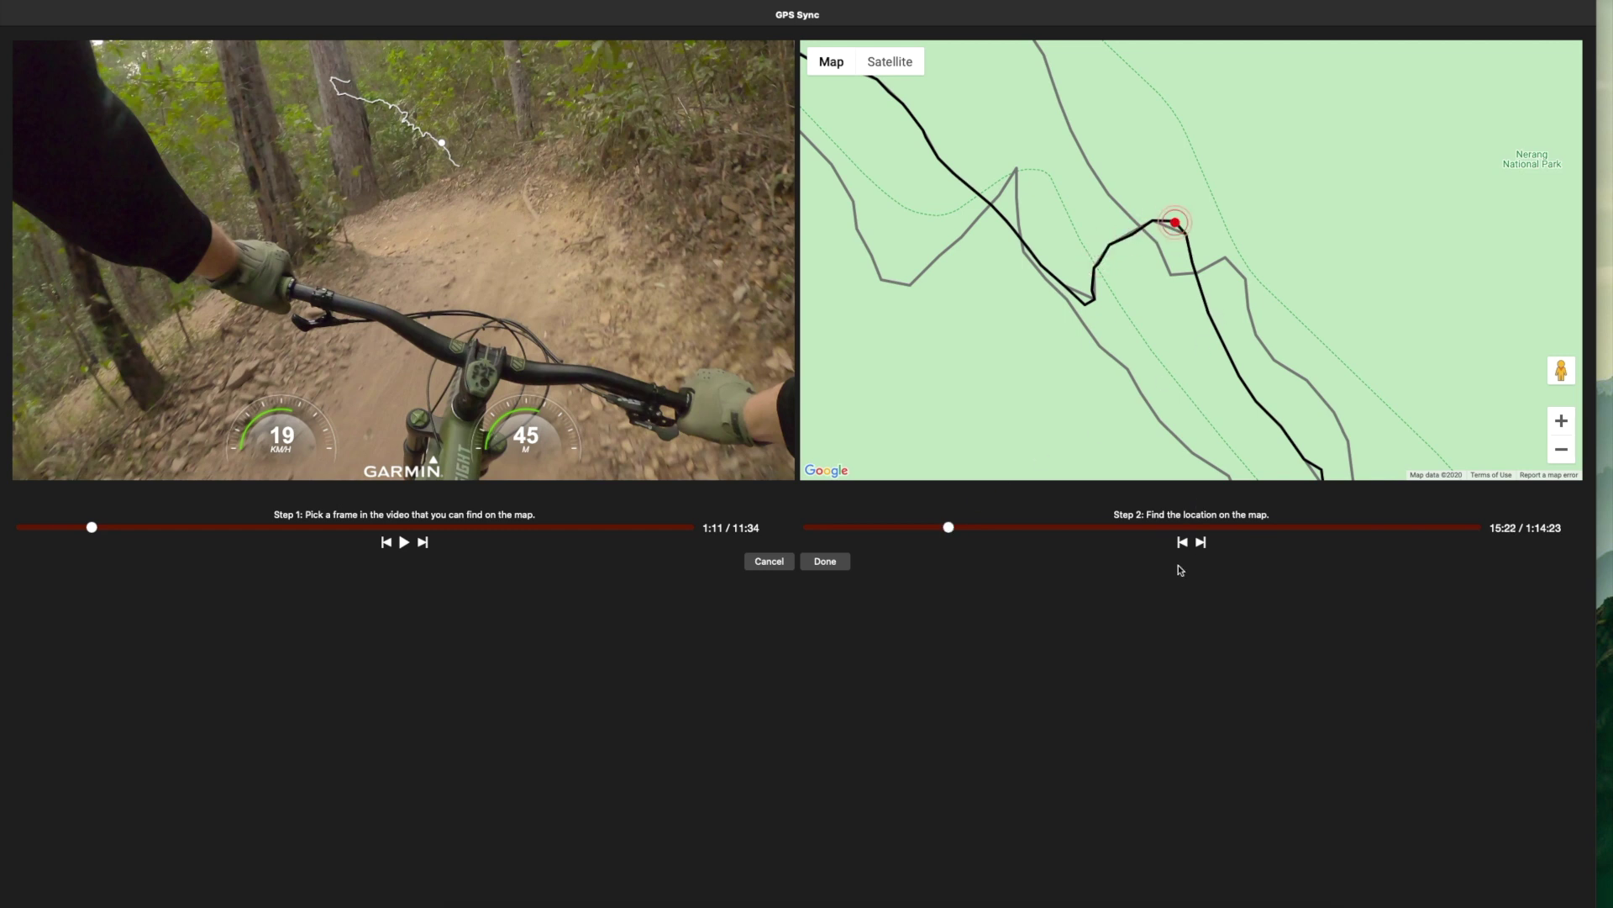
click(1183, 542)
click(1200, 542)
click(1200, 542)
click(840, 563)
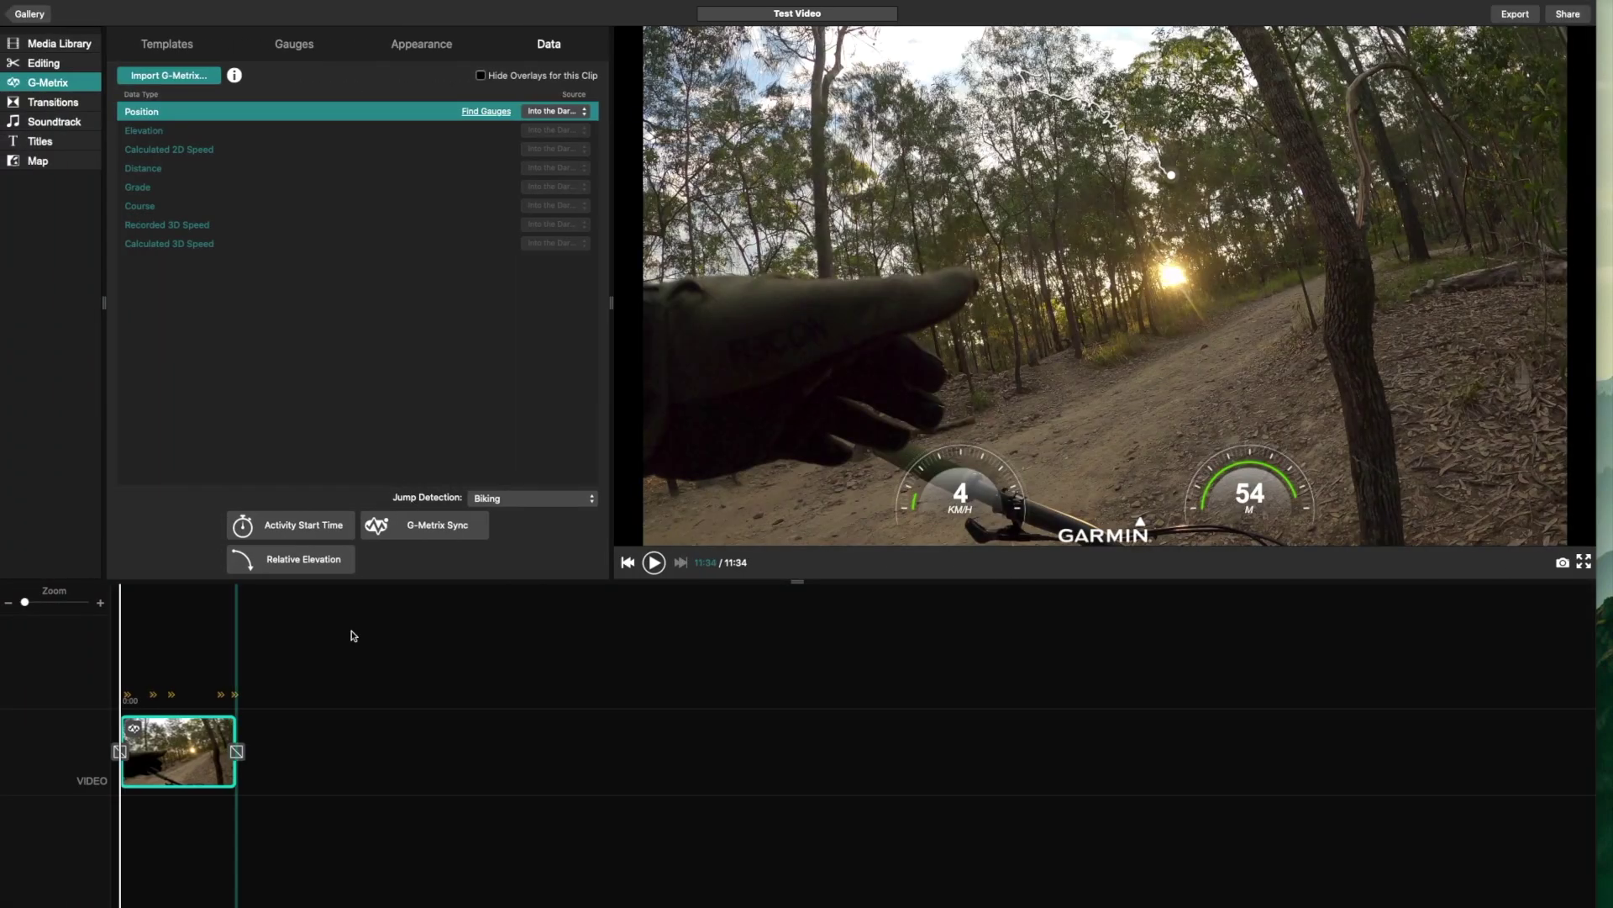
Step: Return the playhead to 0:00 and apply the S2F V1 overlay template
drag(165, 756, 198, 750)
click(628, 563)
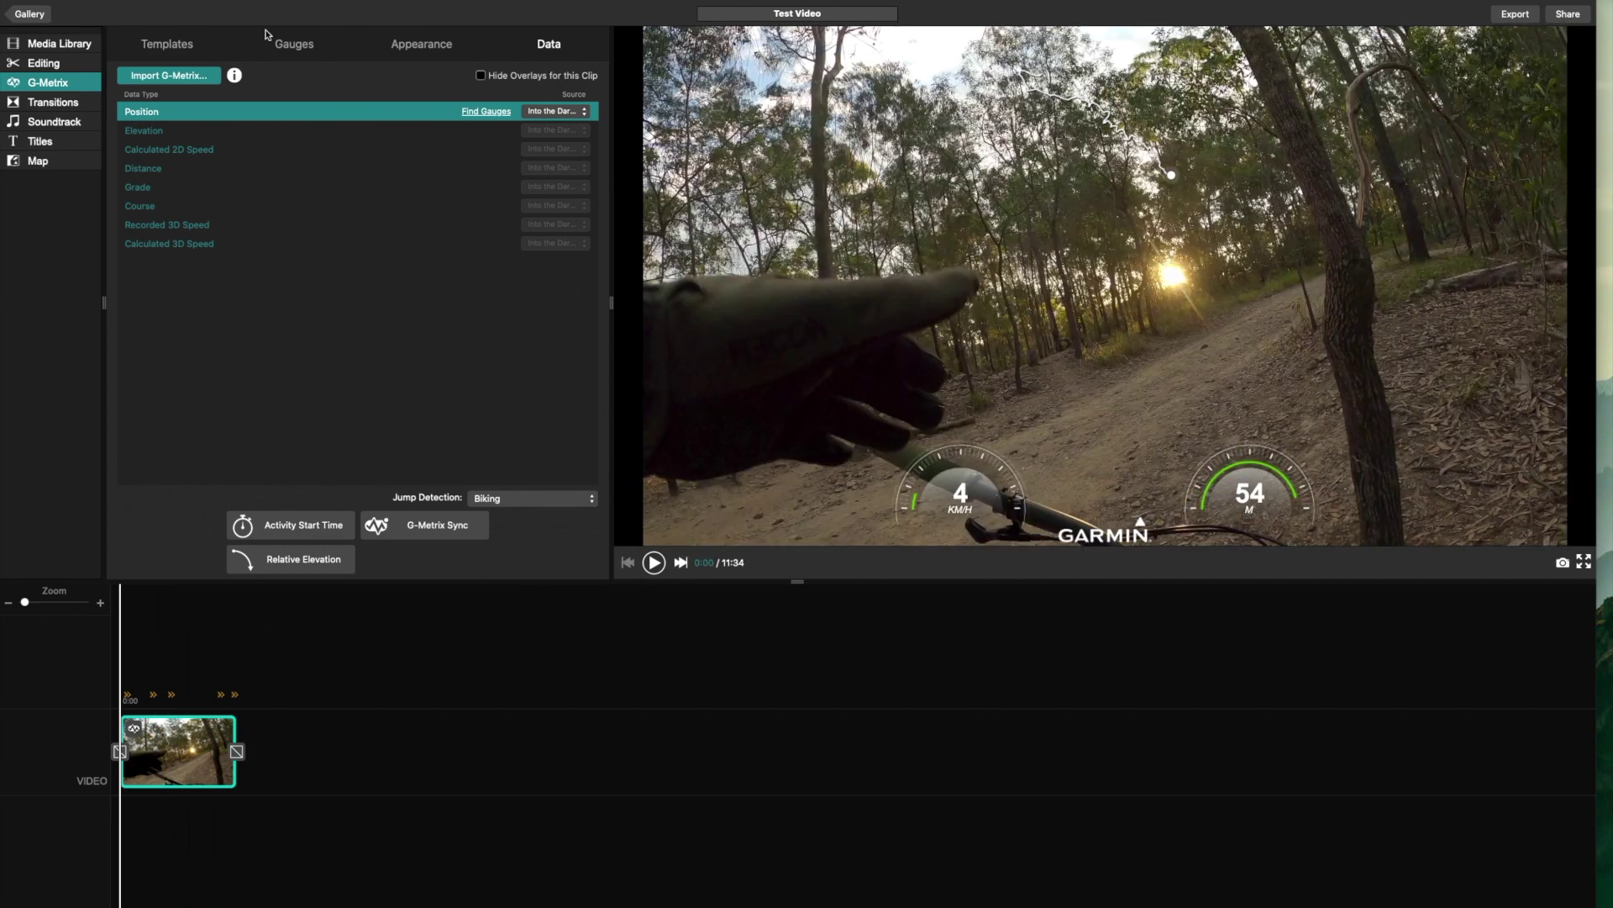
click(164, 47)
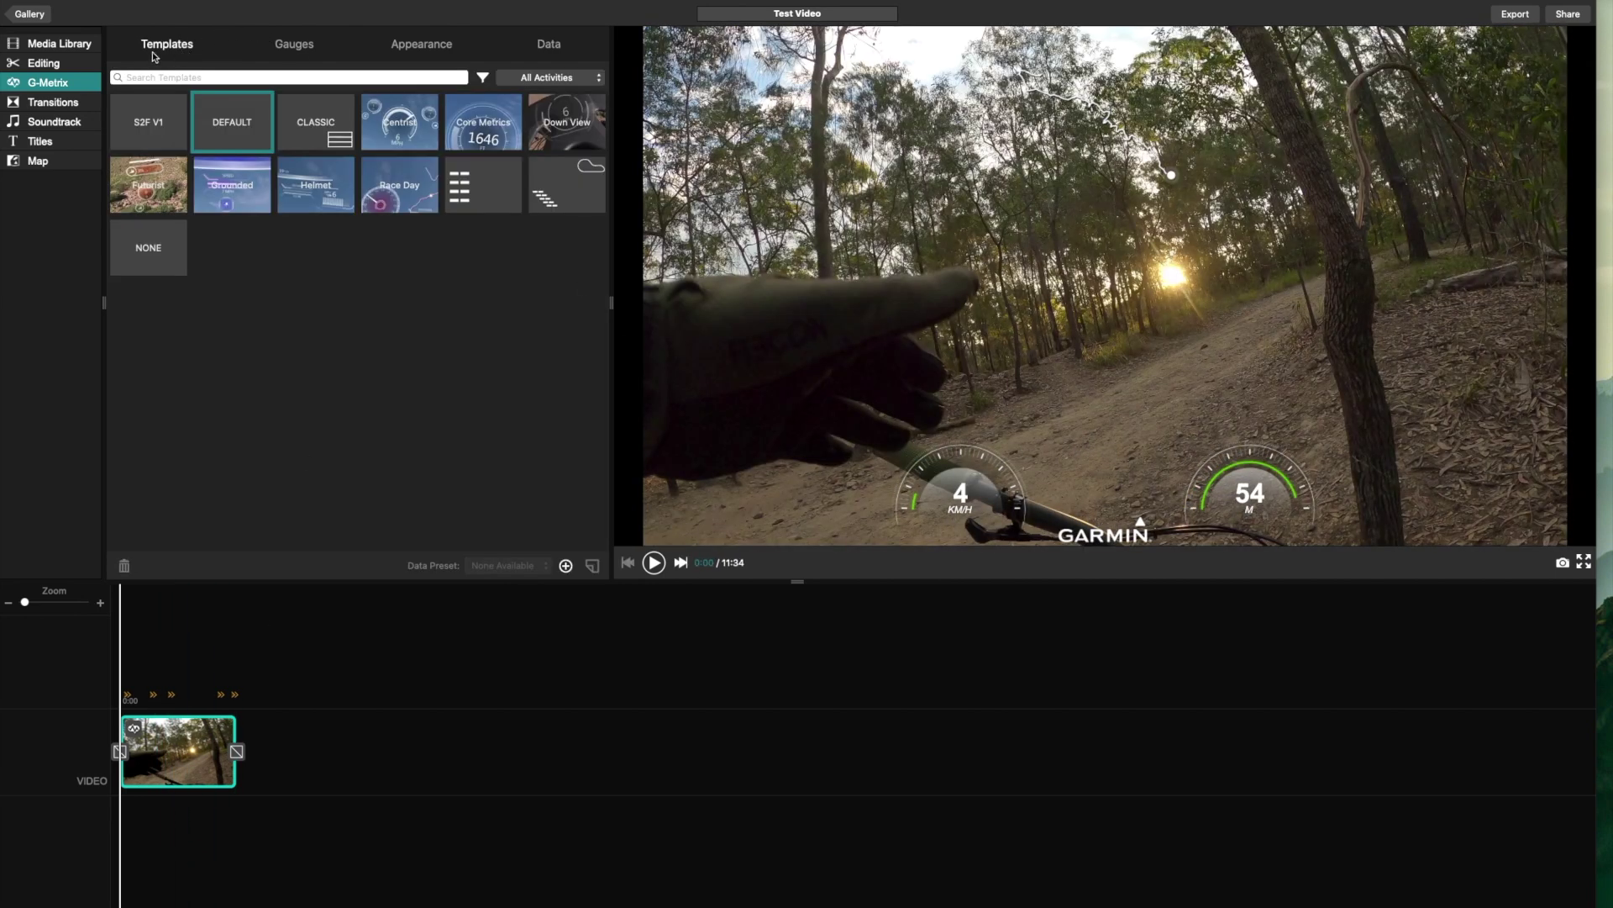
click(154, 126)
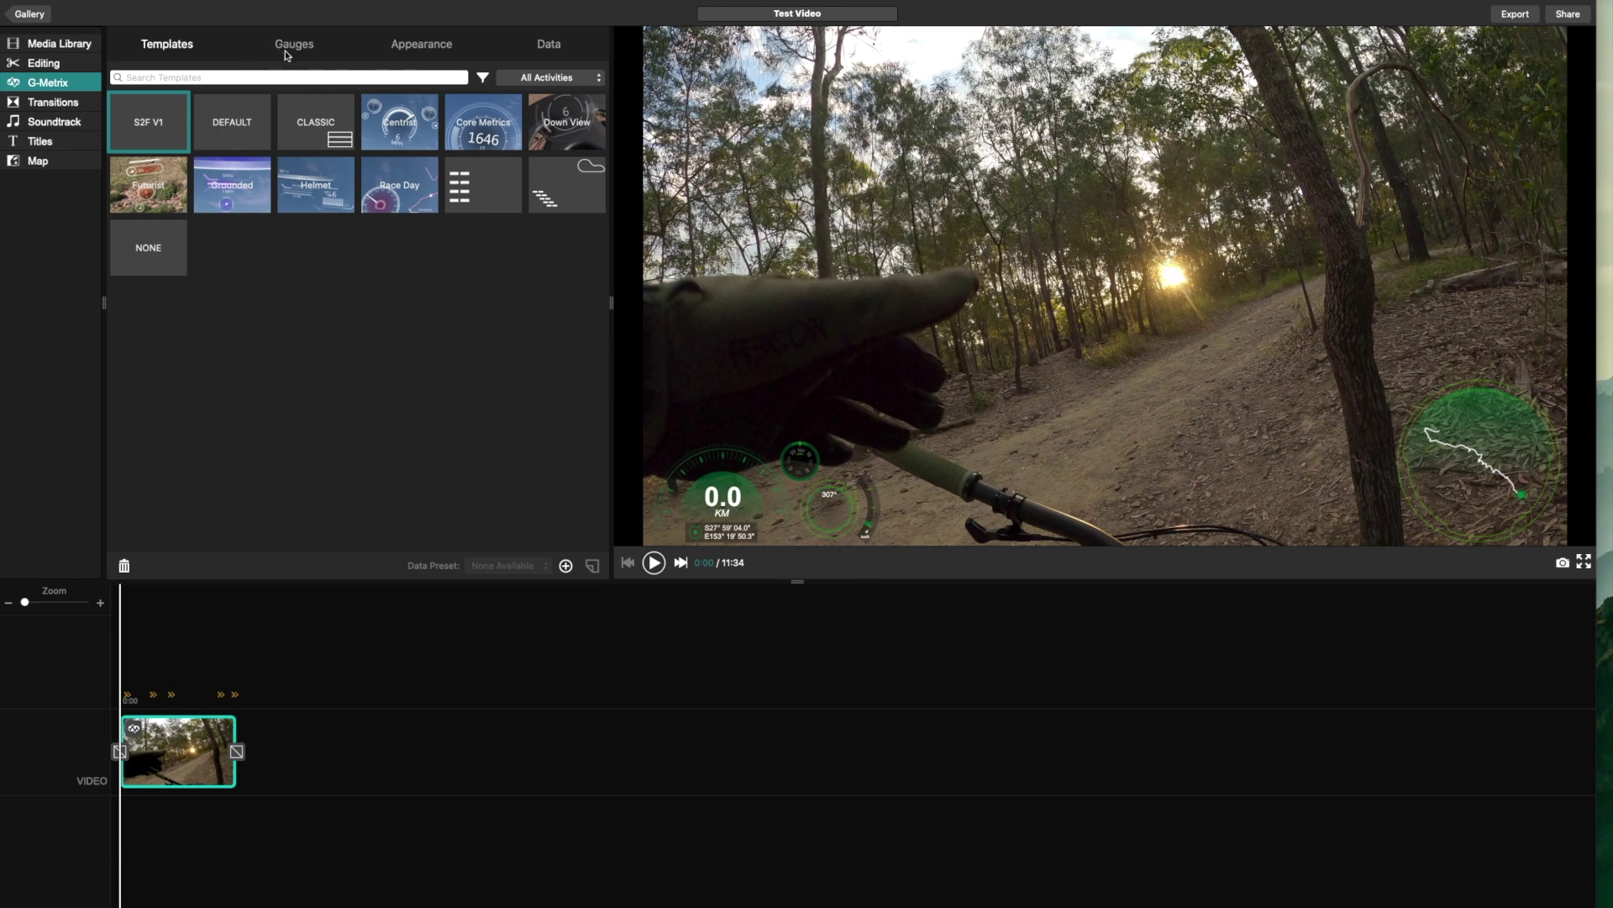
click(311, 47)
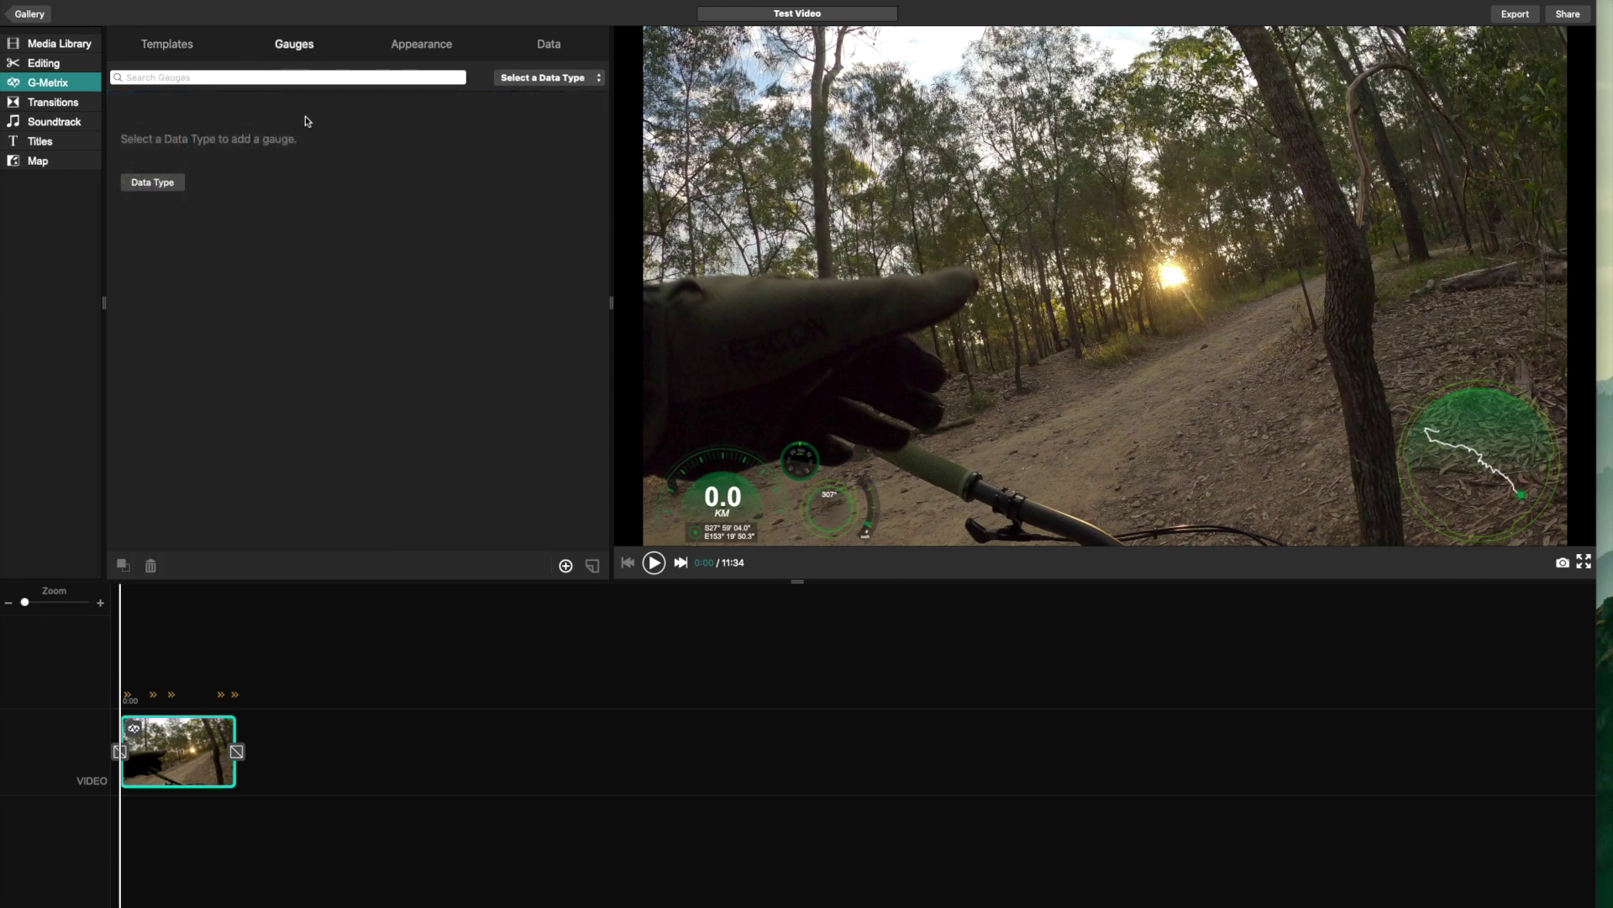
Step: List Distance gauges, place the S2F Distance gauge on the preview, then delete it
click(565, 79)
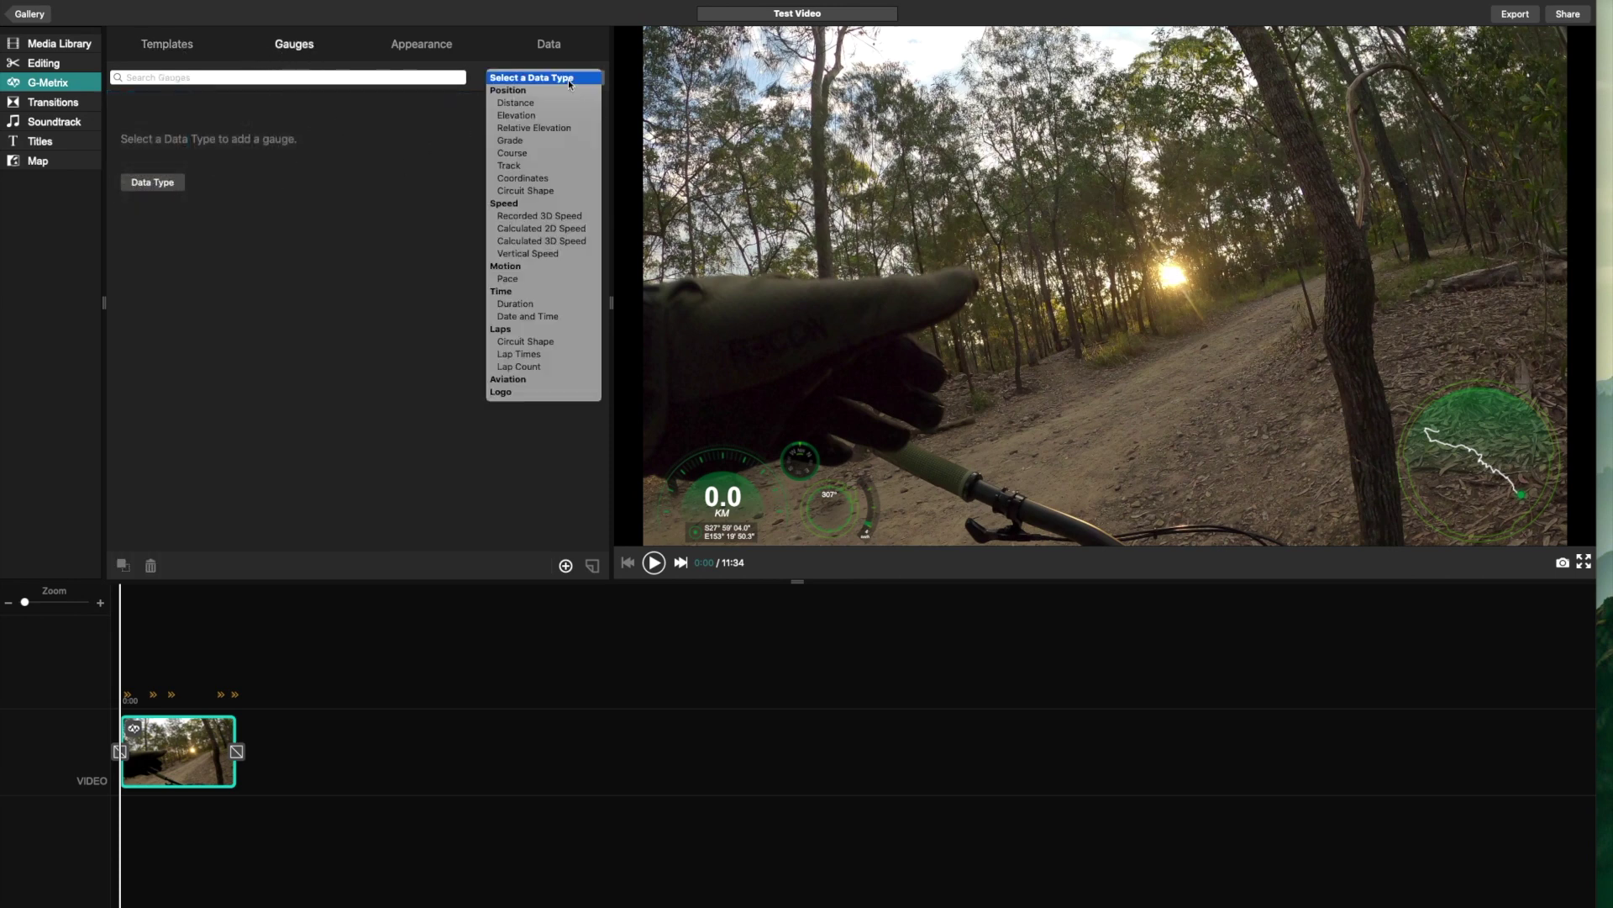
click(527, 112)
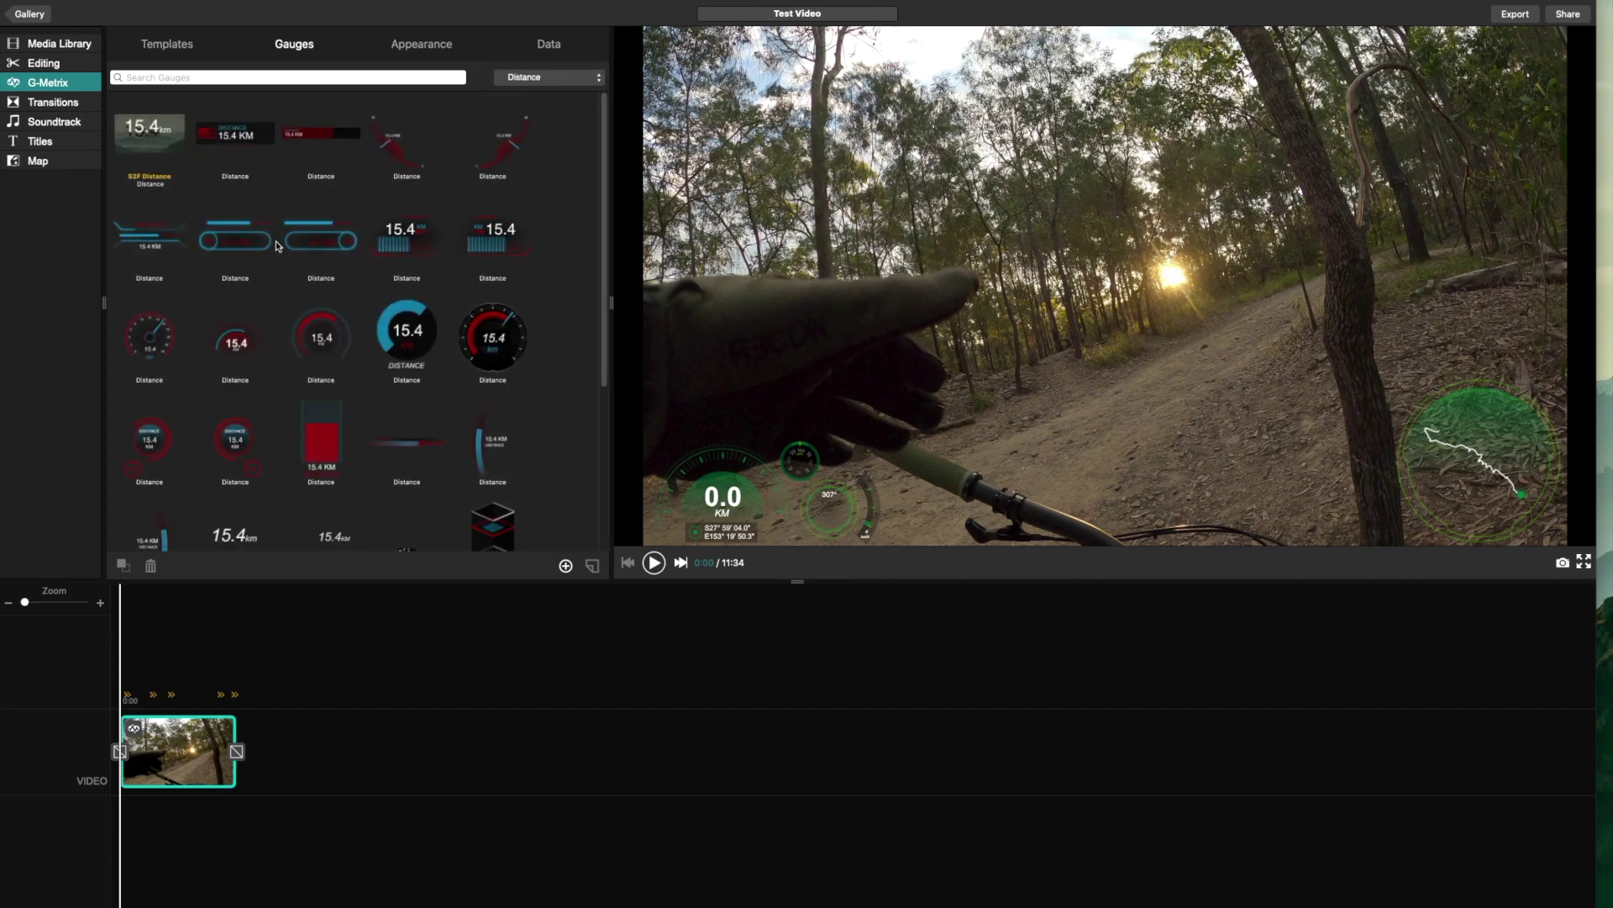
scroll(316, 255, down, 3)
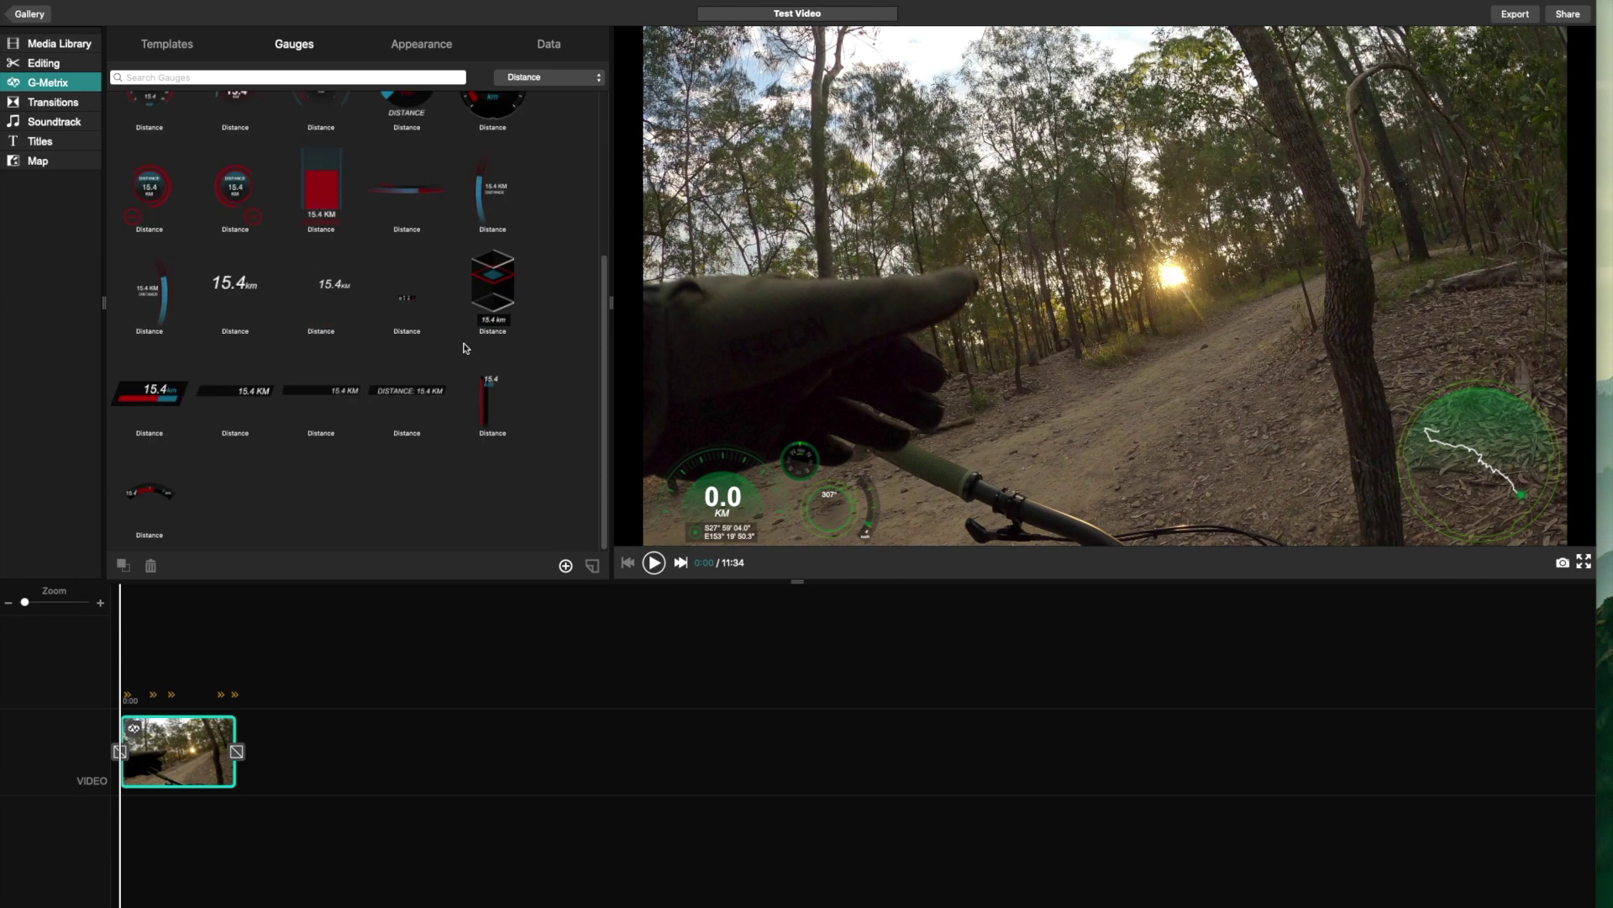
scroll(373, 287, up, 3)
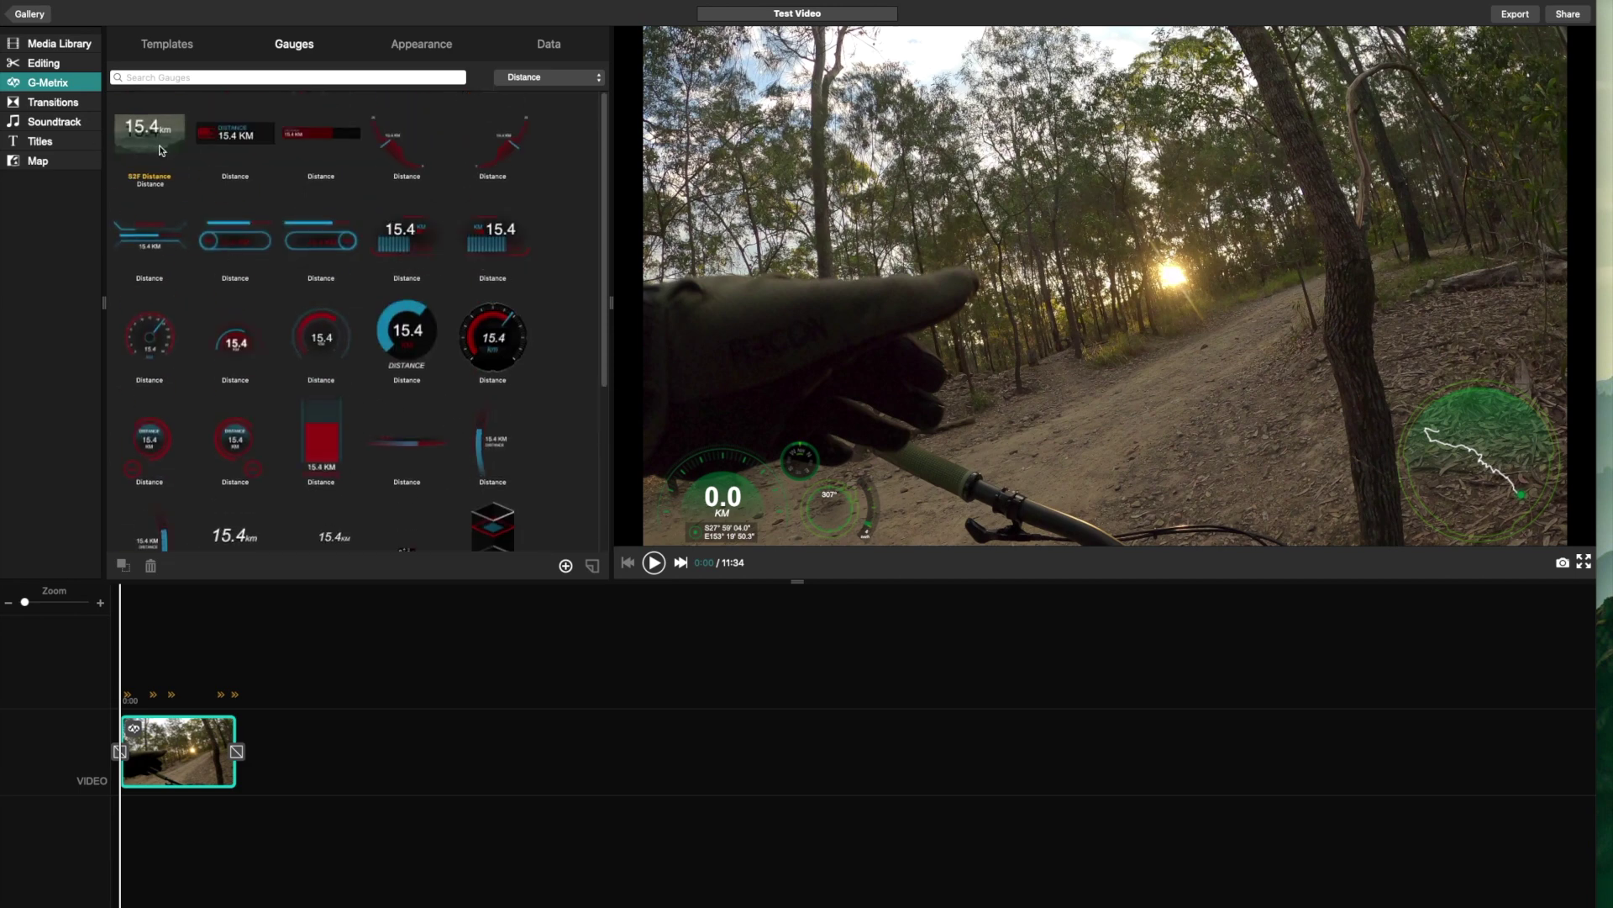
drag(152, 149, 777, 387)
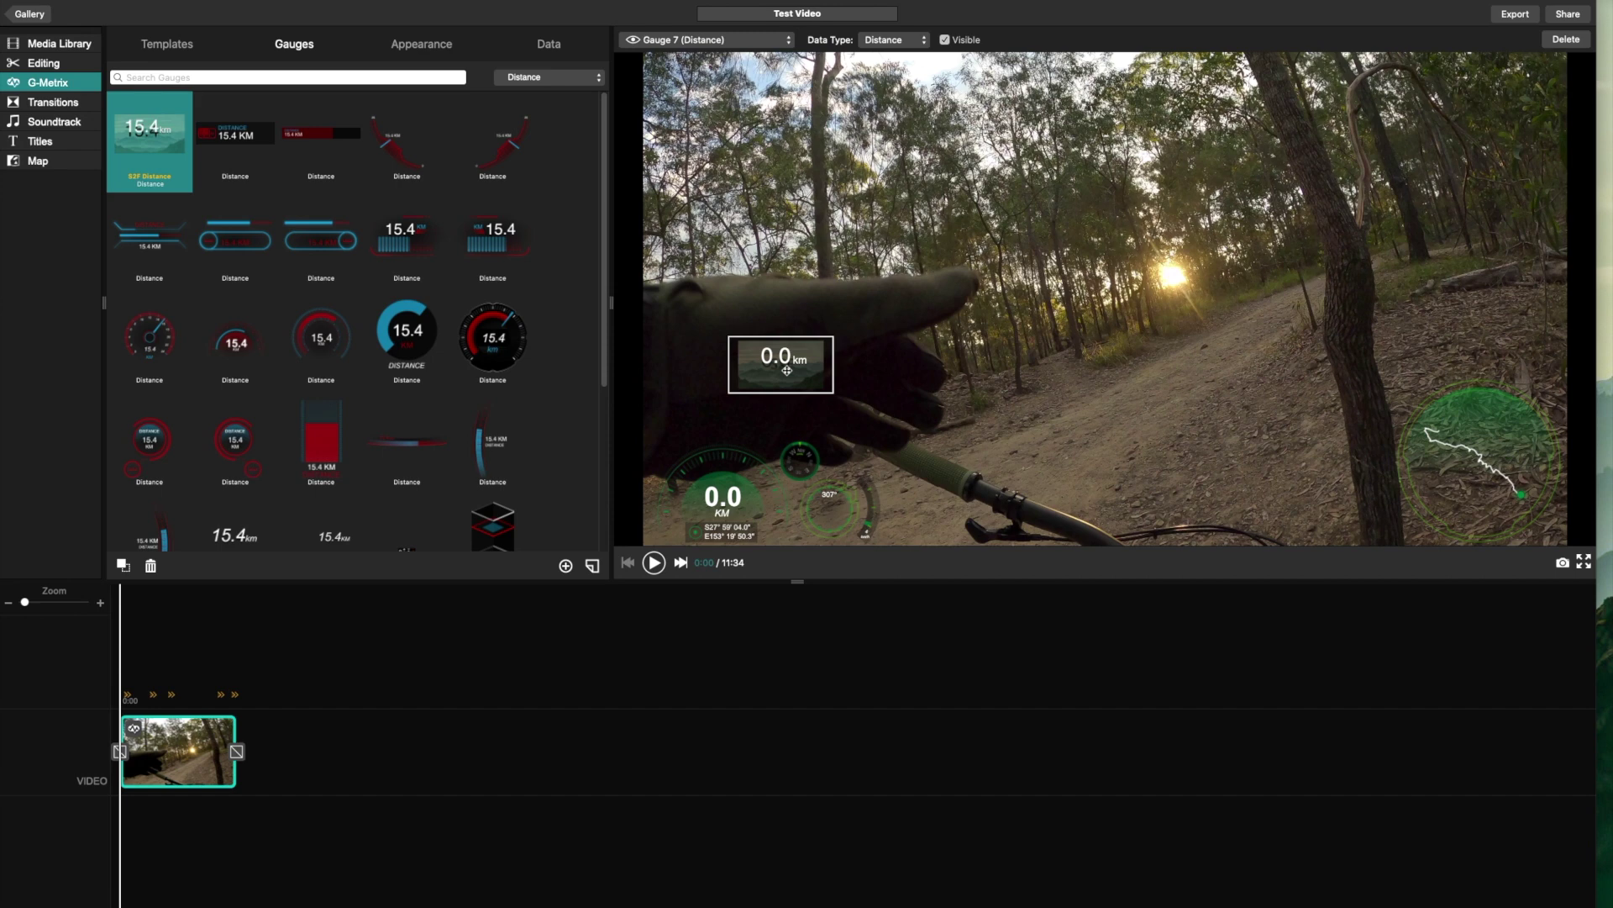
key(Delete)
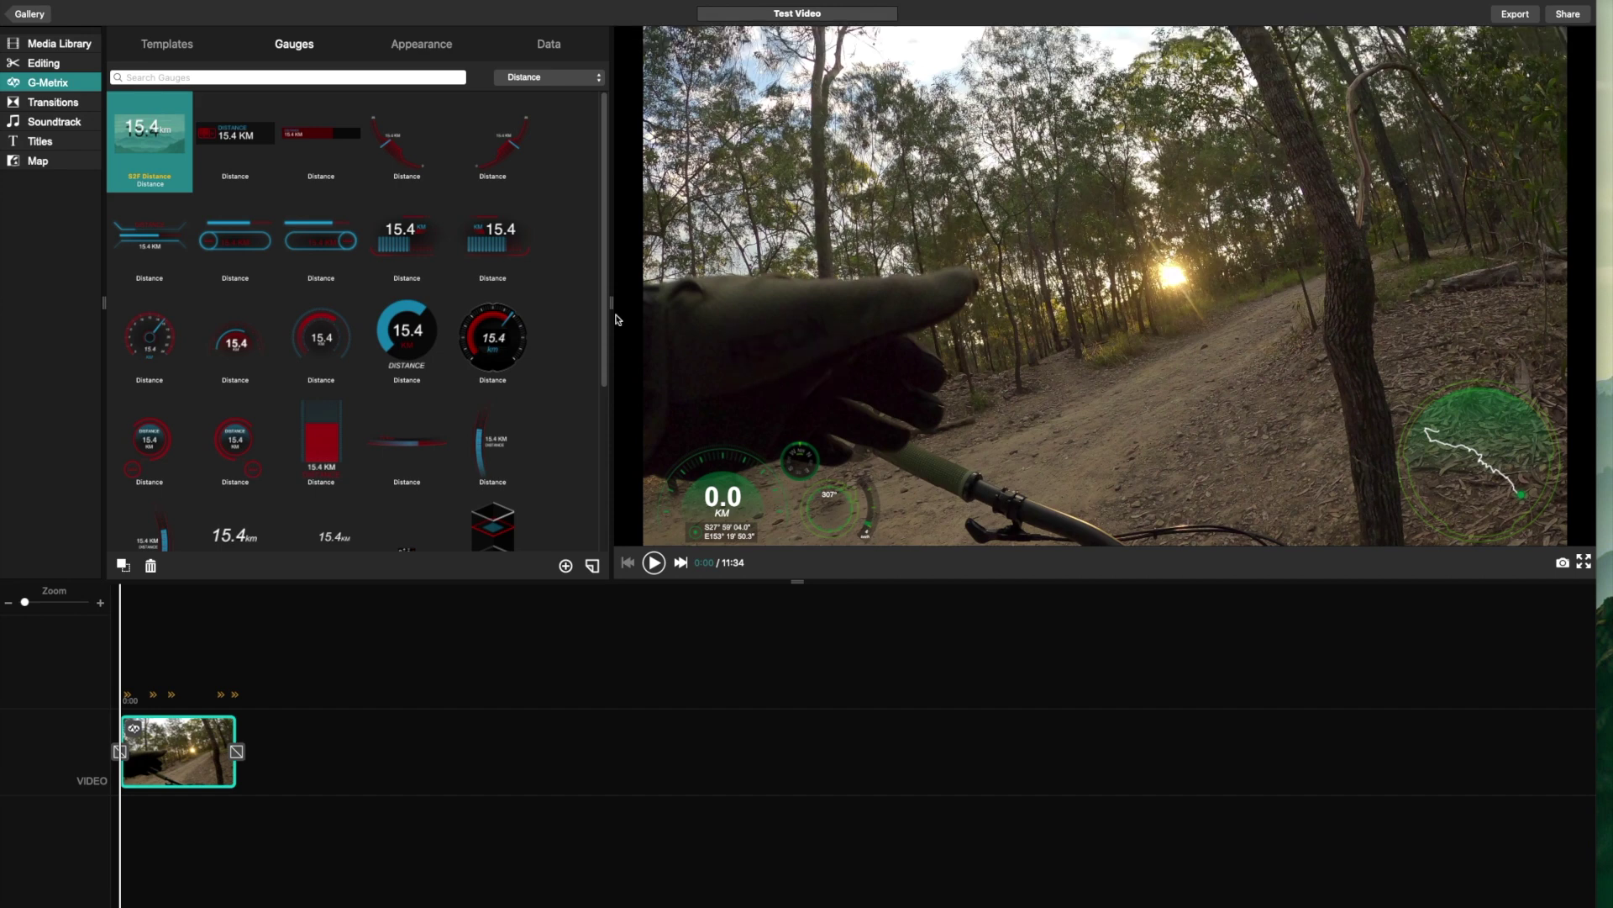
scroll(342, 408, down, 5)
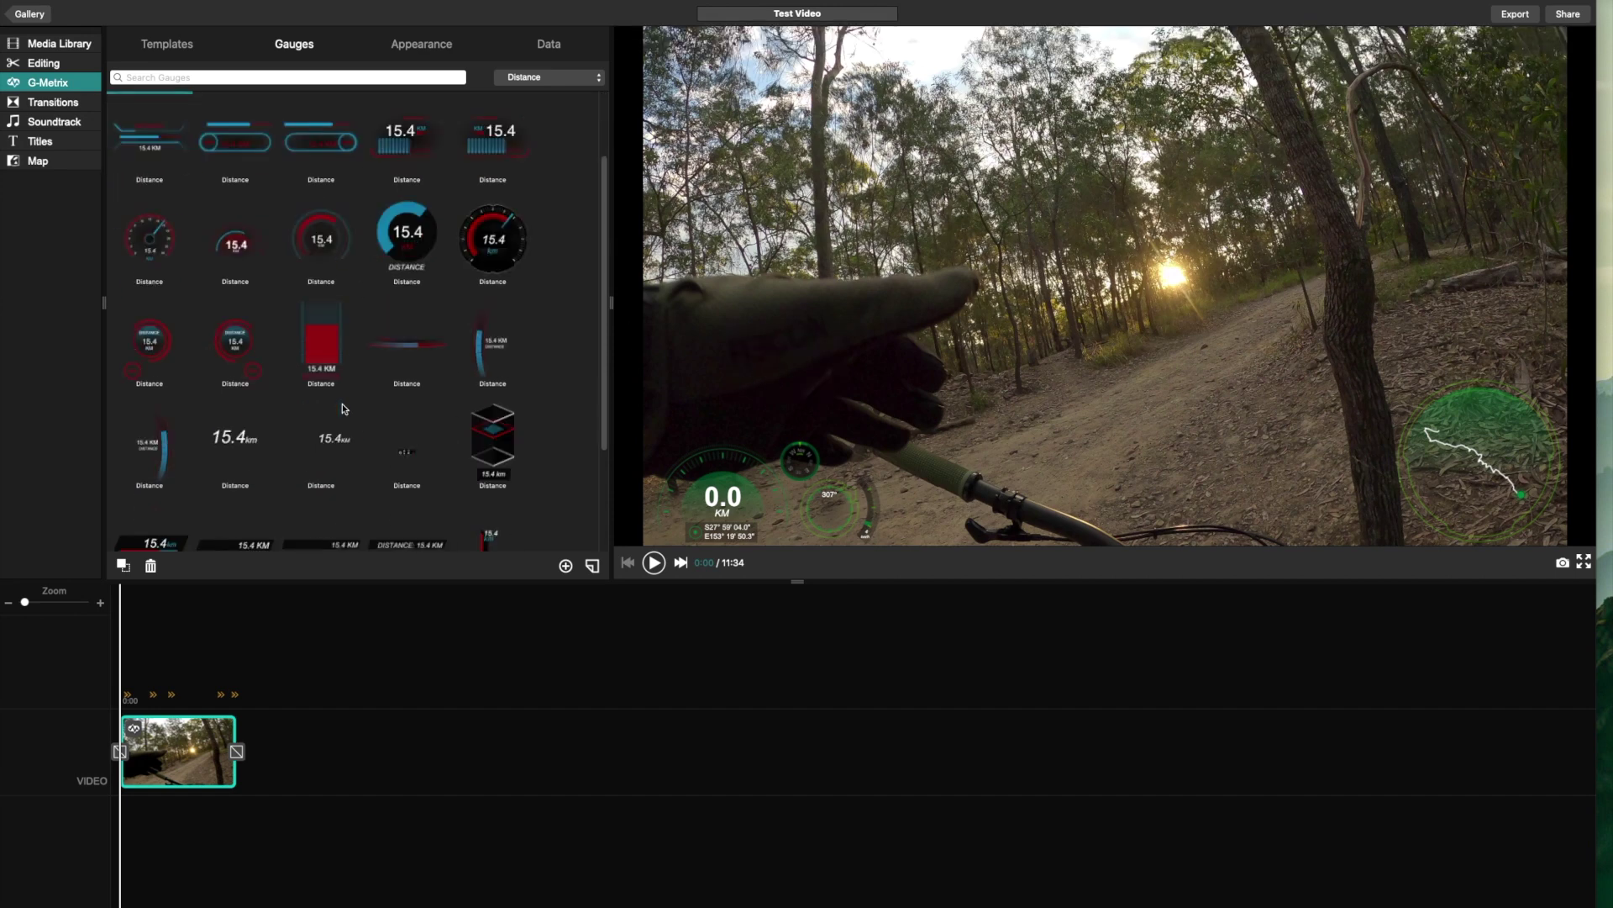
scroll(342, 407, up, 5)
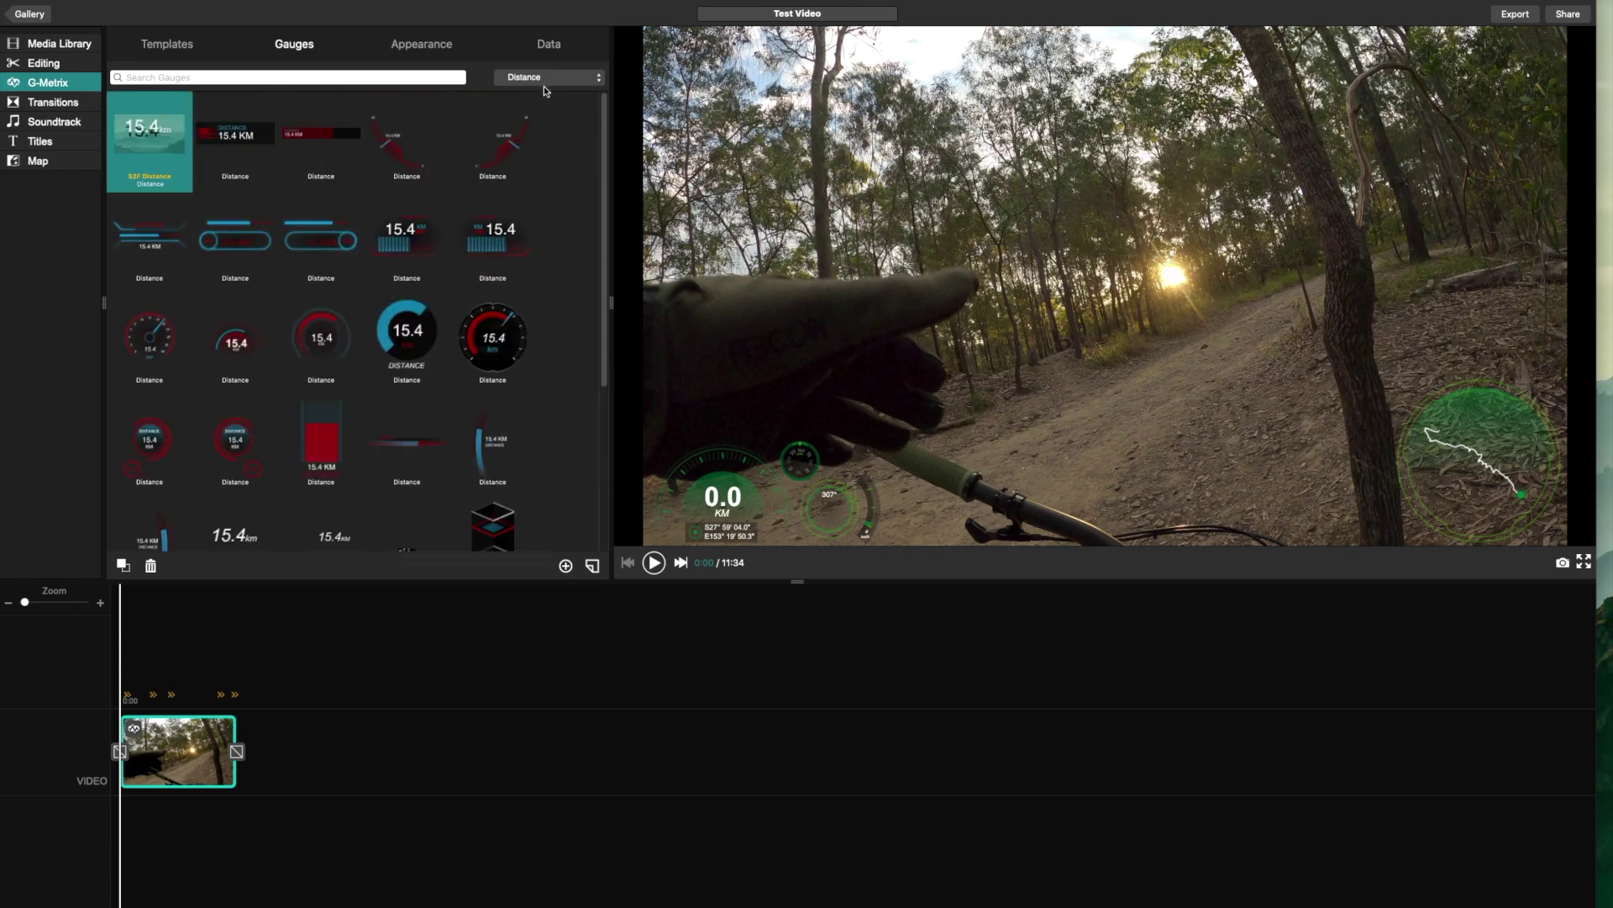
click(545, 88)
click(542, 93)
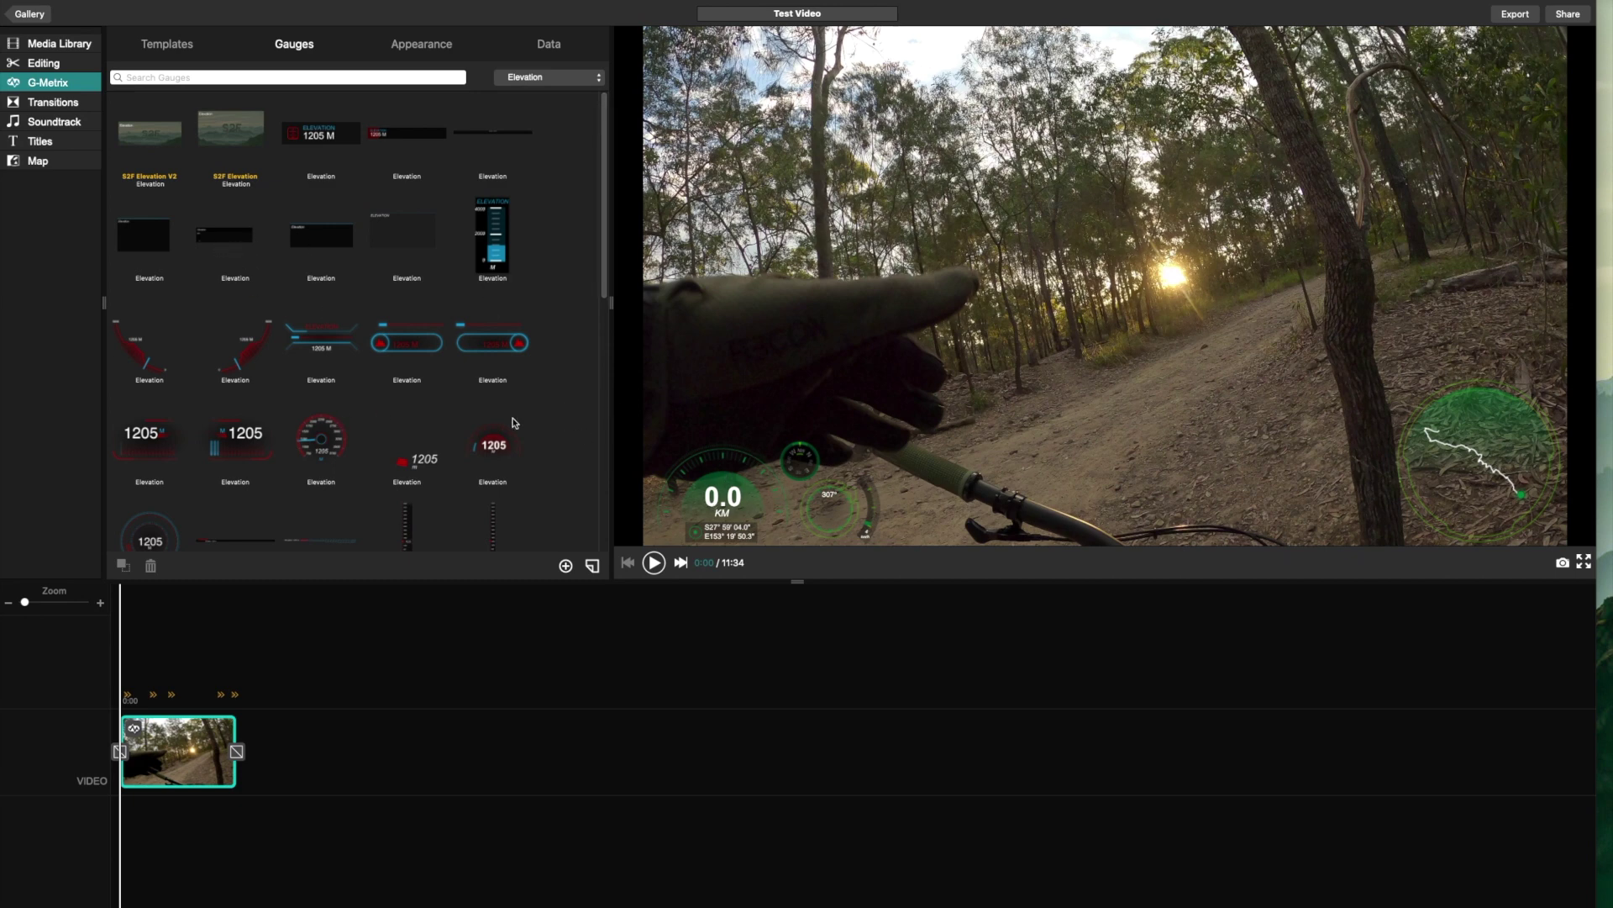
click(403, 250)
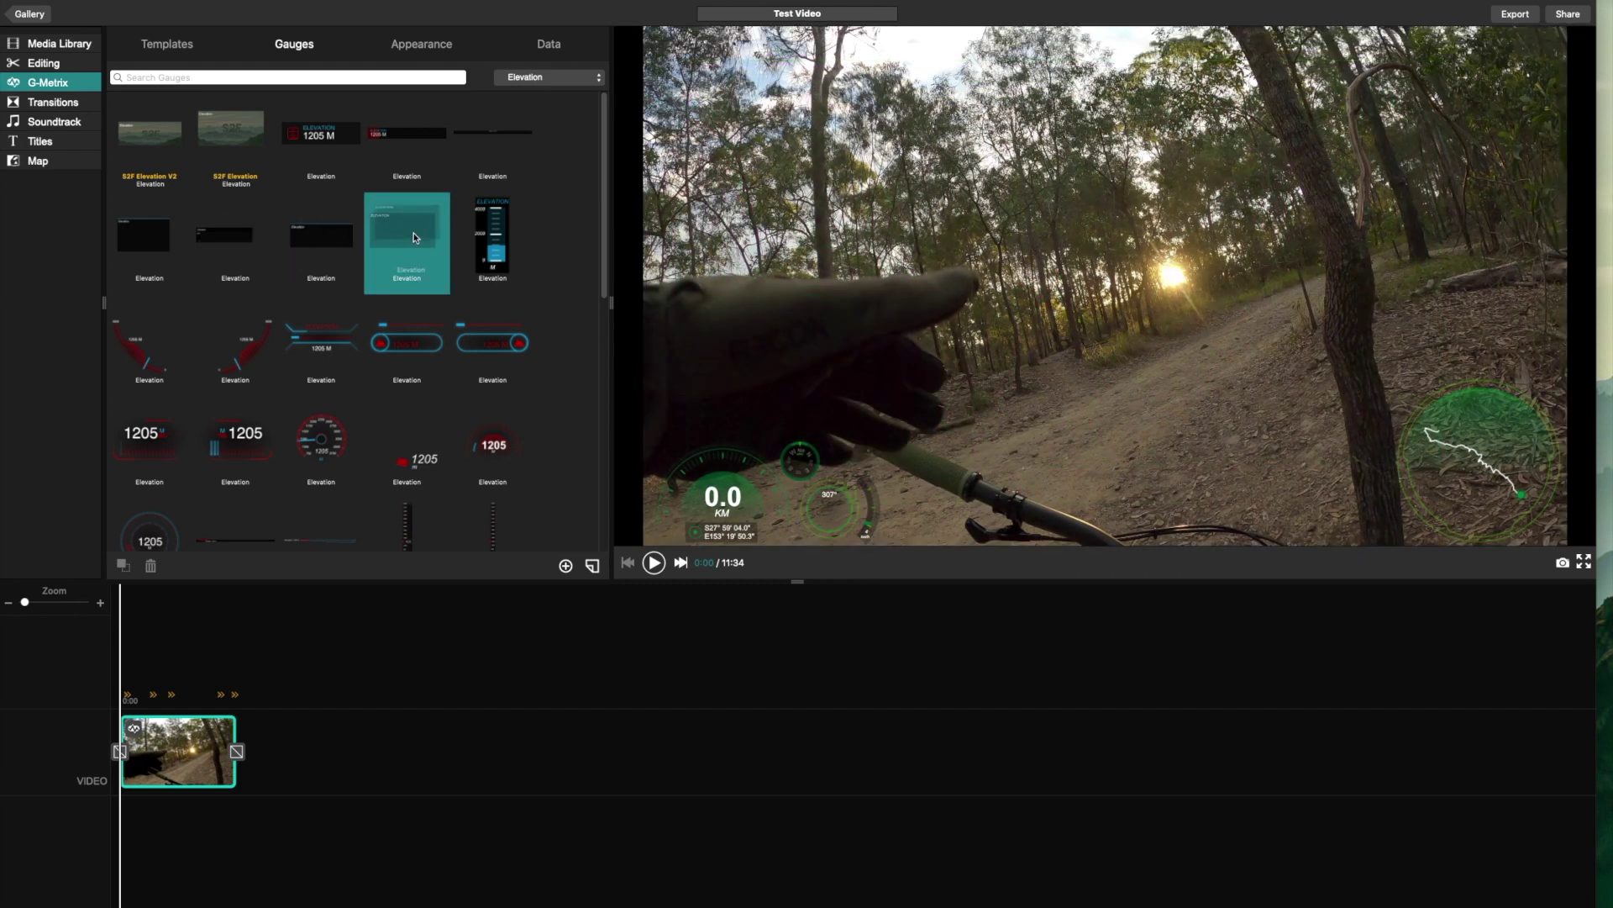
drag(321, 244, 771, 355)
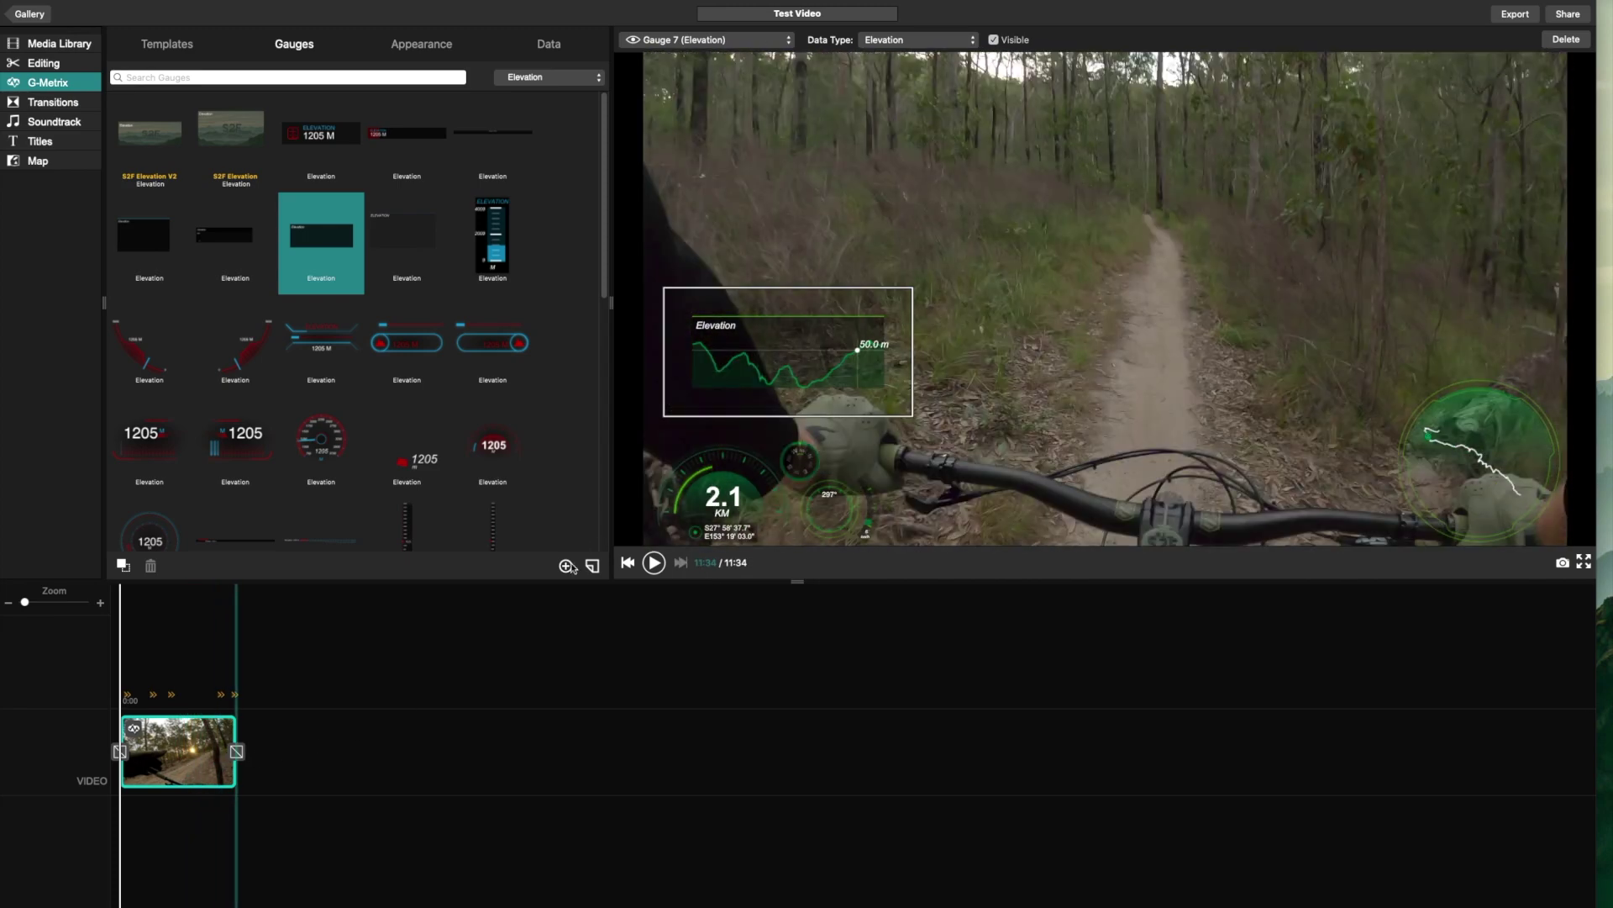
drag(751, 388, 951, 496)
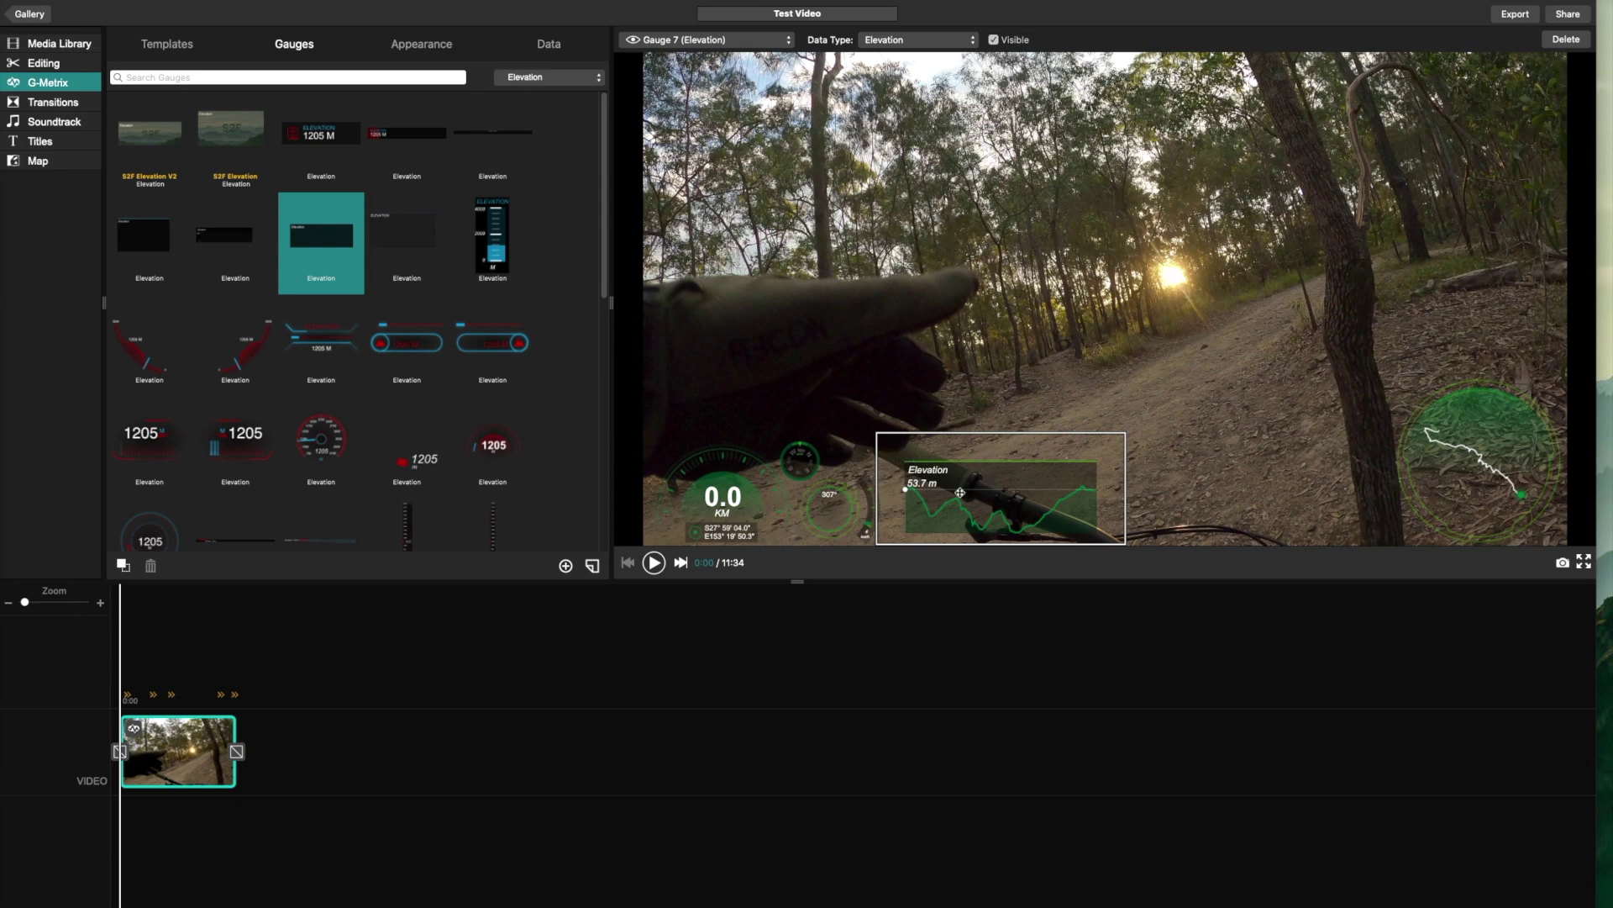
drag(1011, 492, 1004, 497)
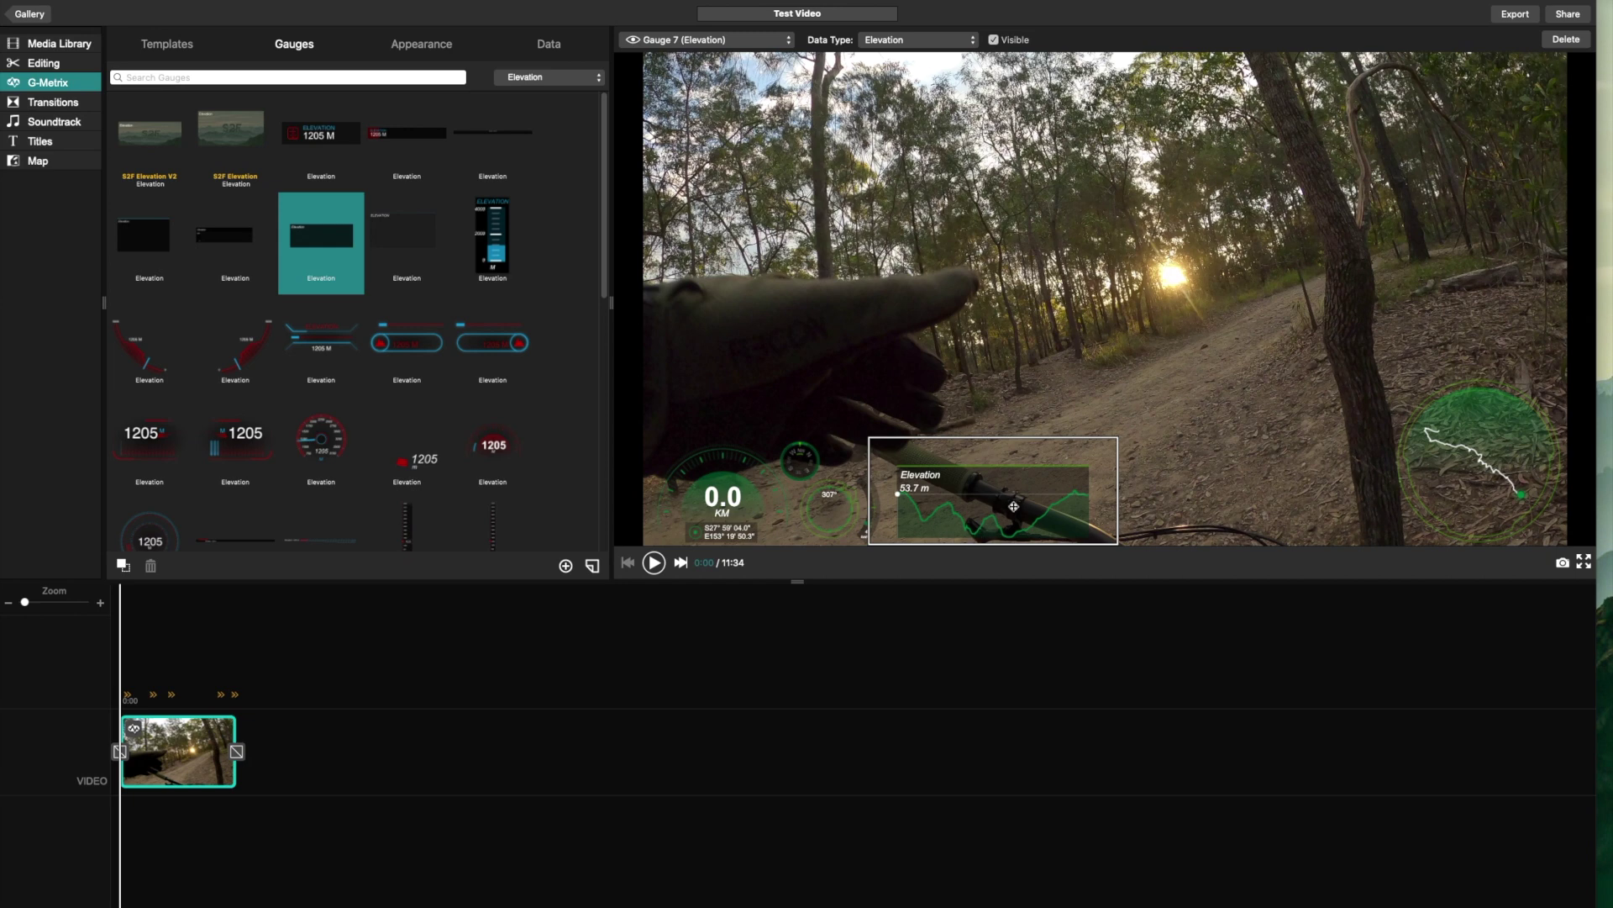
key(Delete)
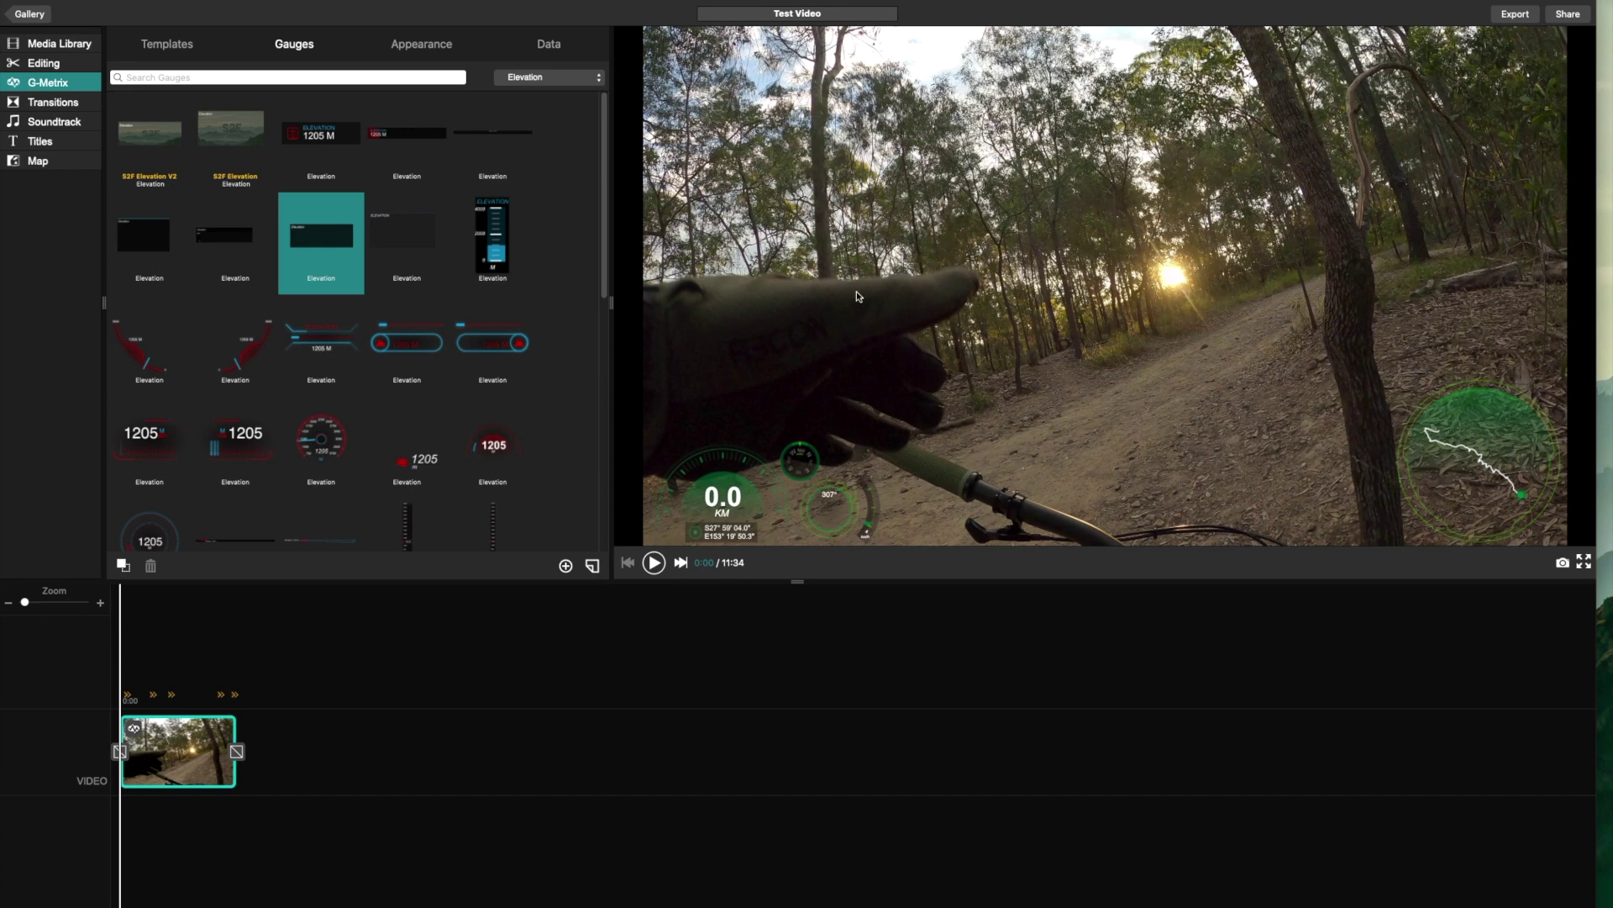
Step: Try the vertical Elevation bar gauge on the preview, then delete it
click(496, 246)
drag(495, 246, 899, 321)
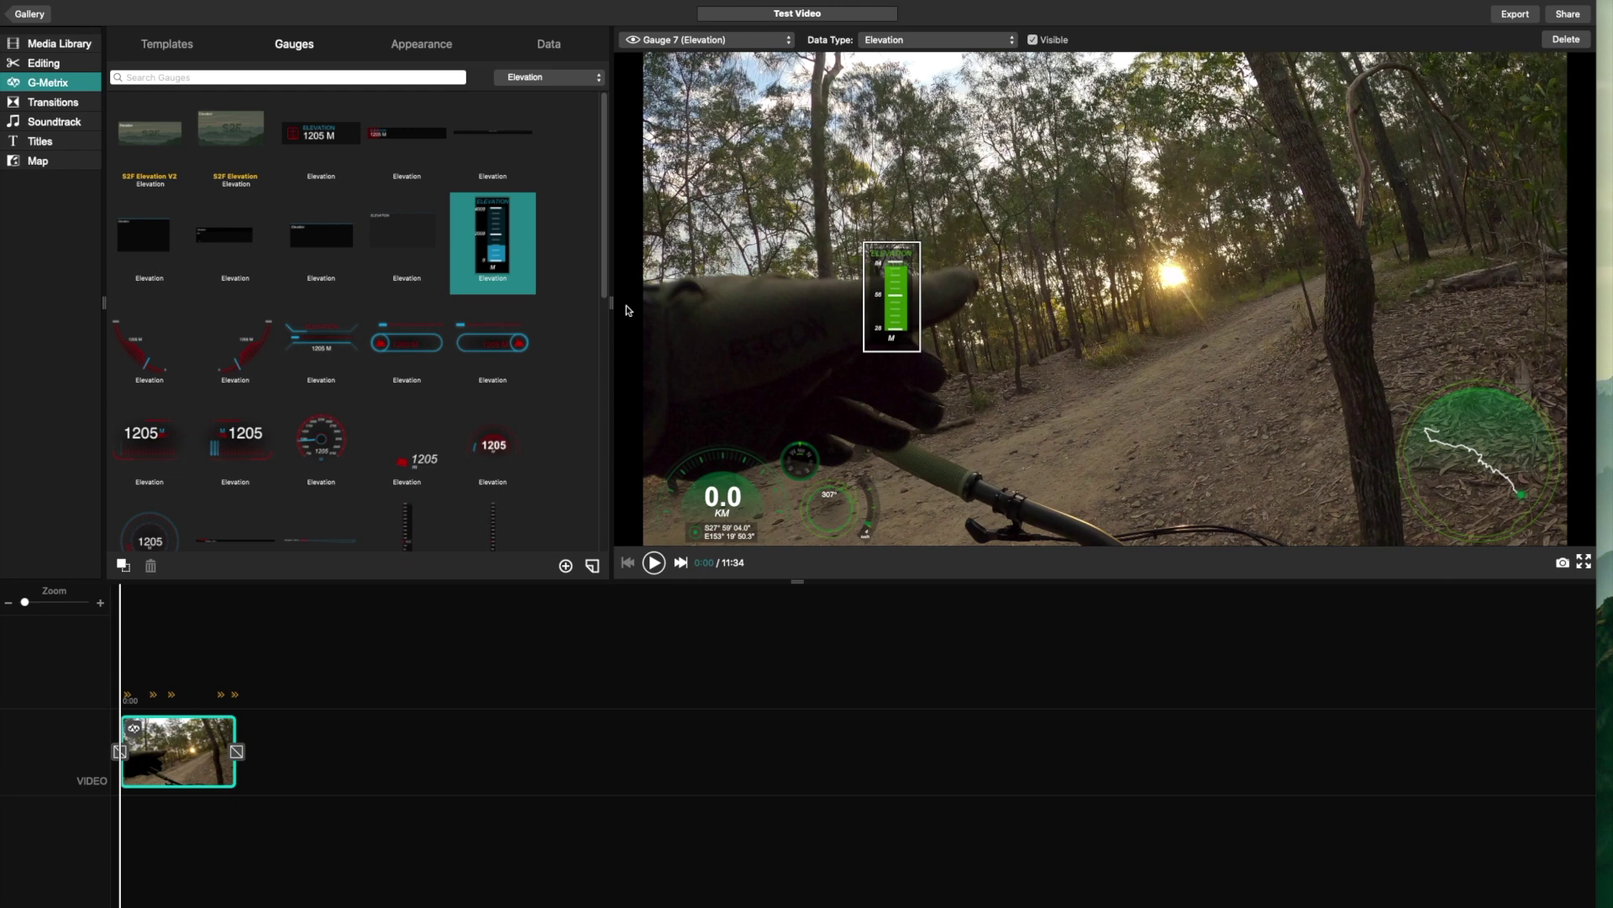
drag(902, 304, 891, 306)
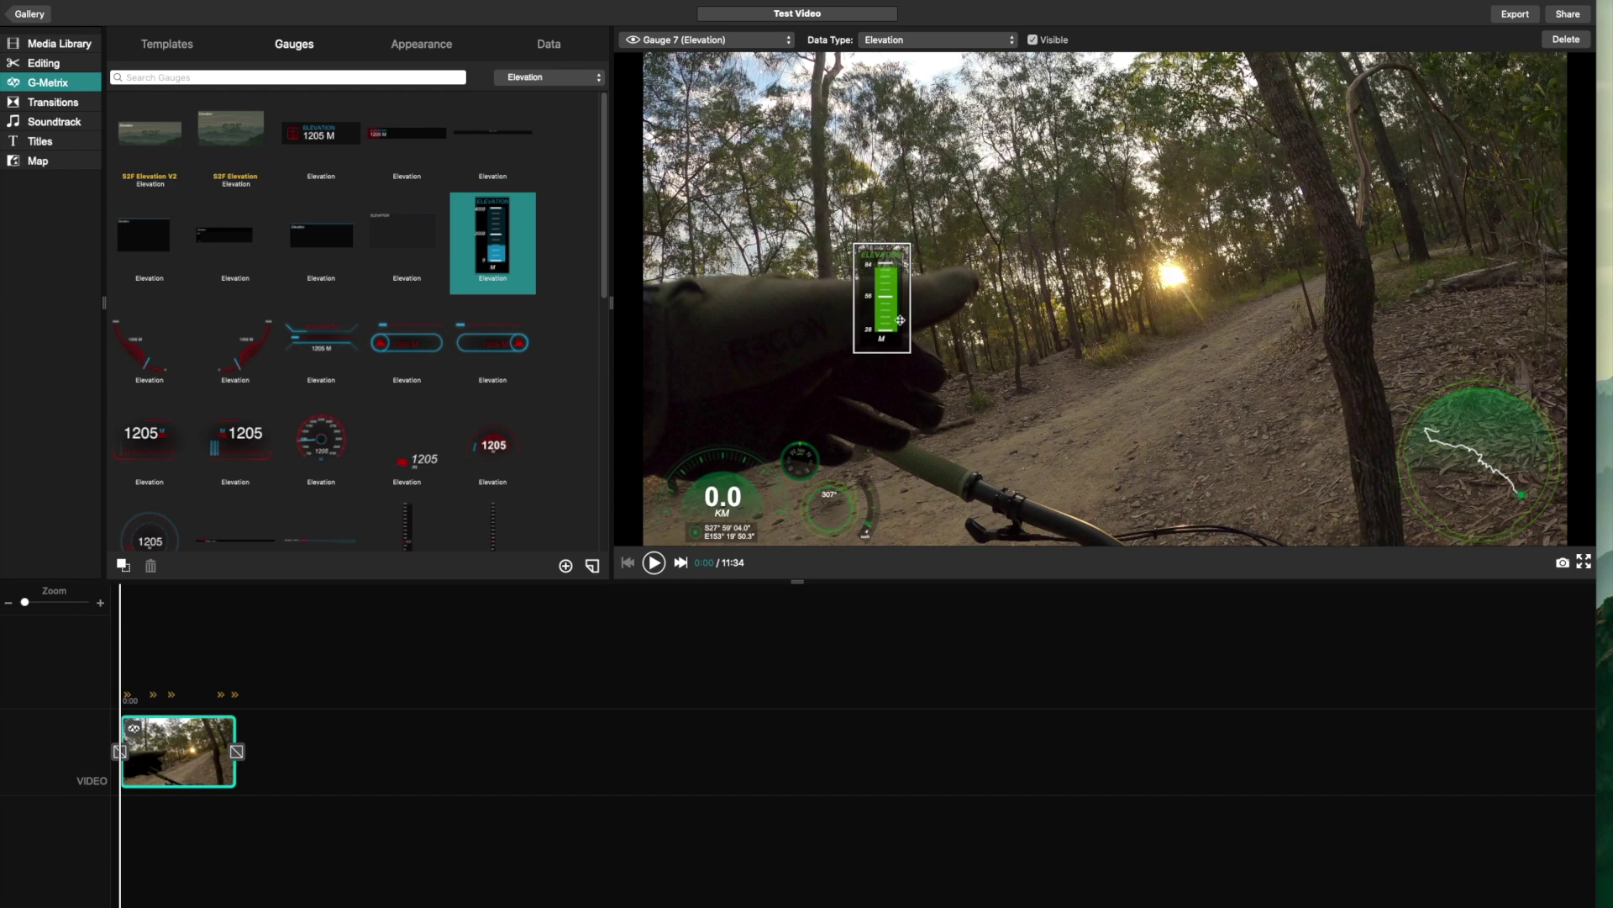
drag(887, 285, 816, 292)
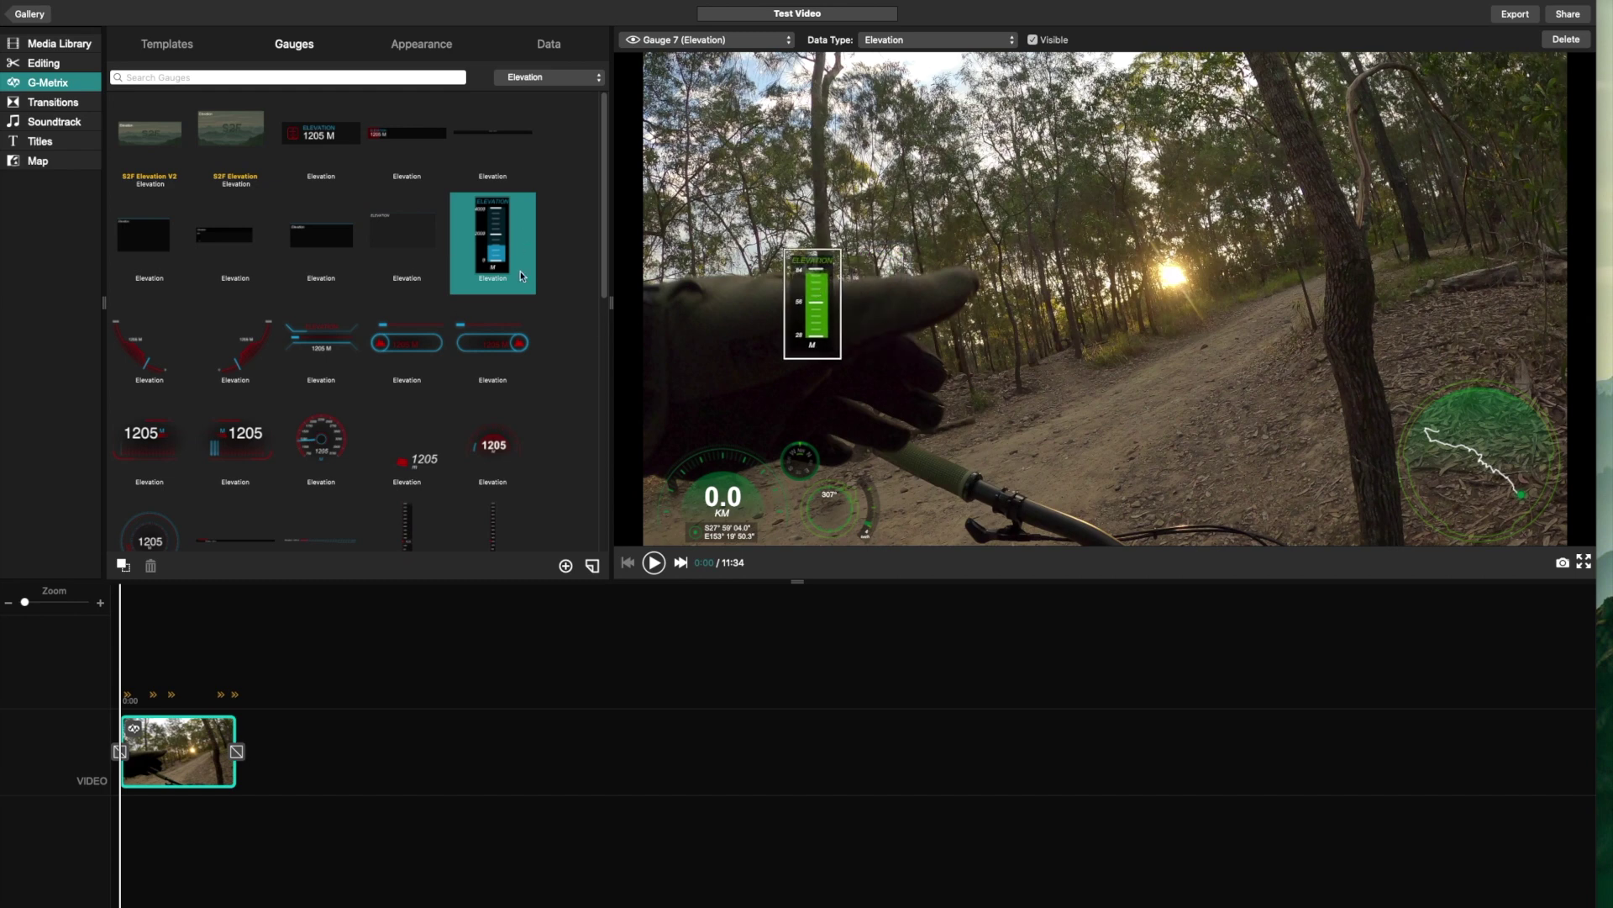
key(Delete)
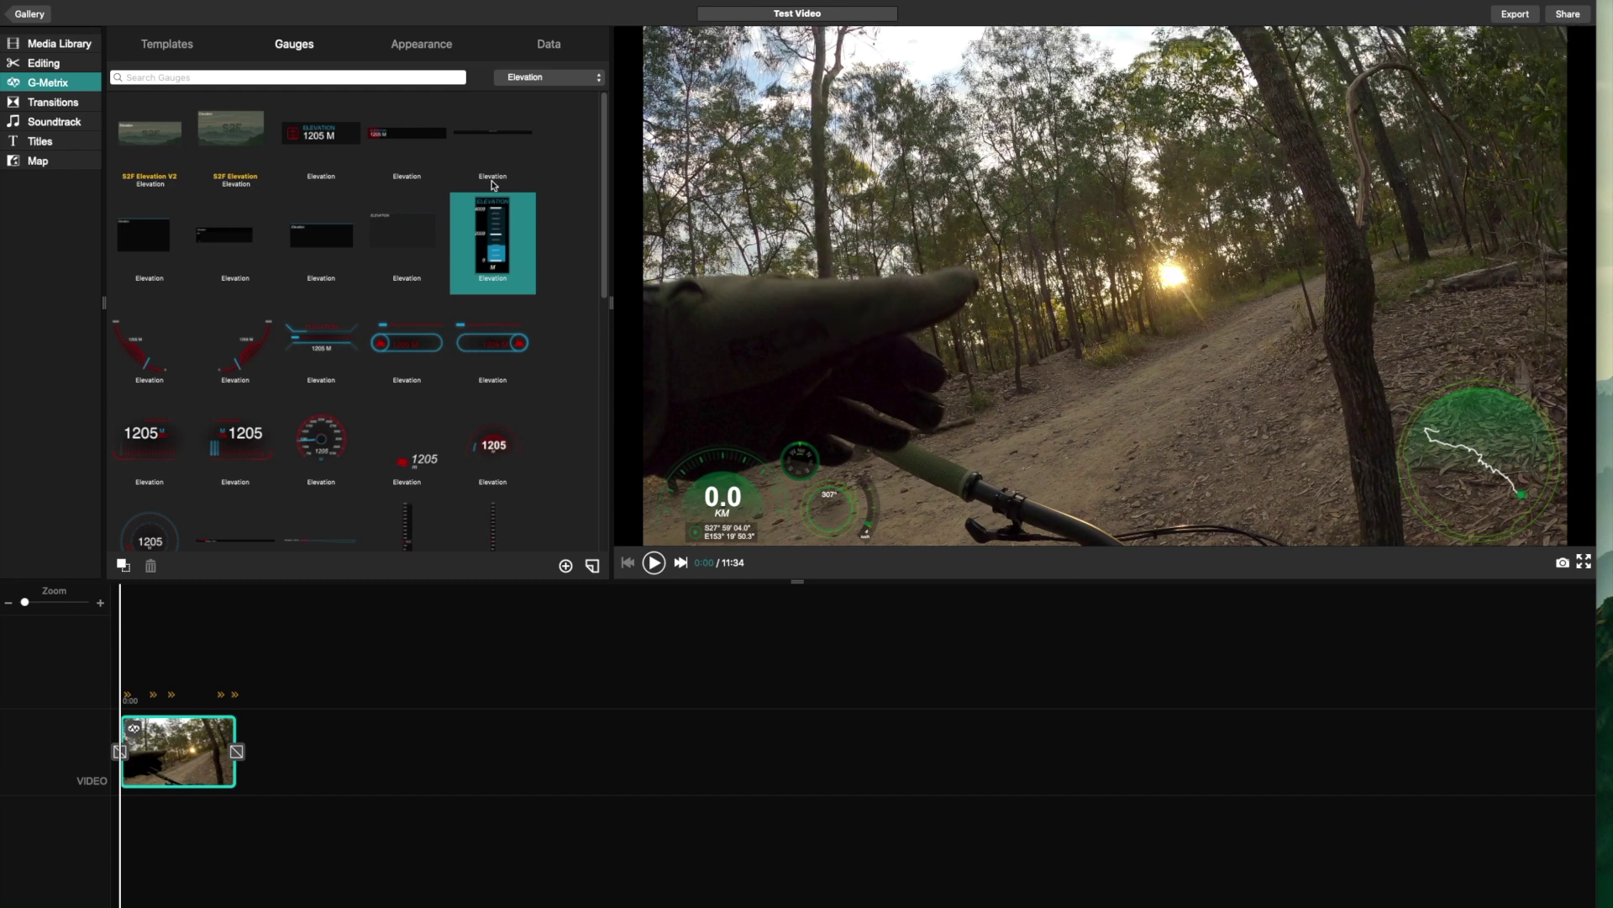
Step: Review the gauge data-type list, then show the Appearance colour settings
click(553, 76)
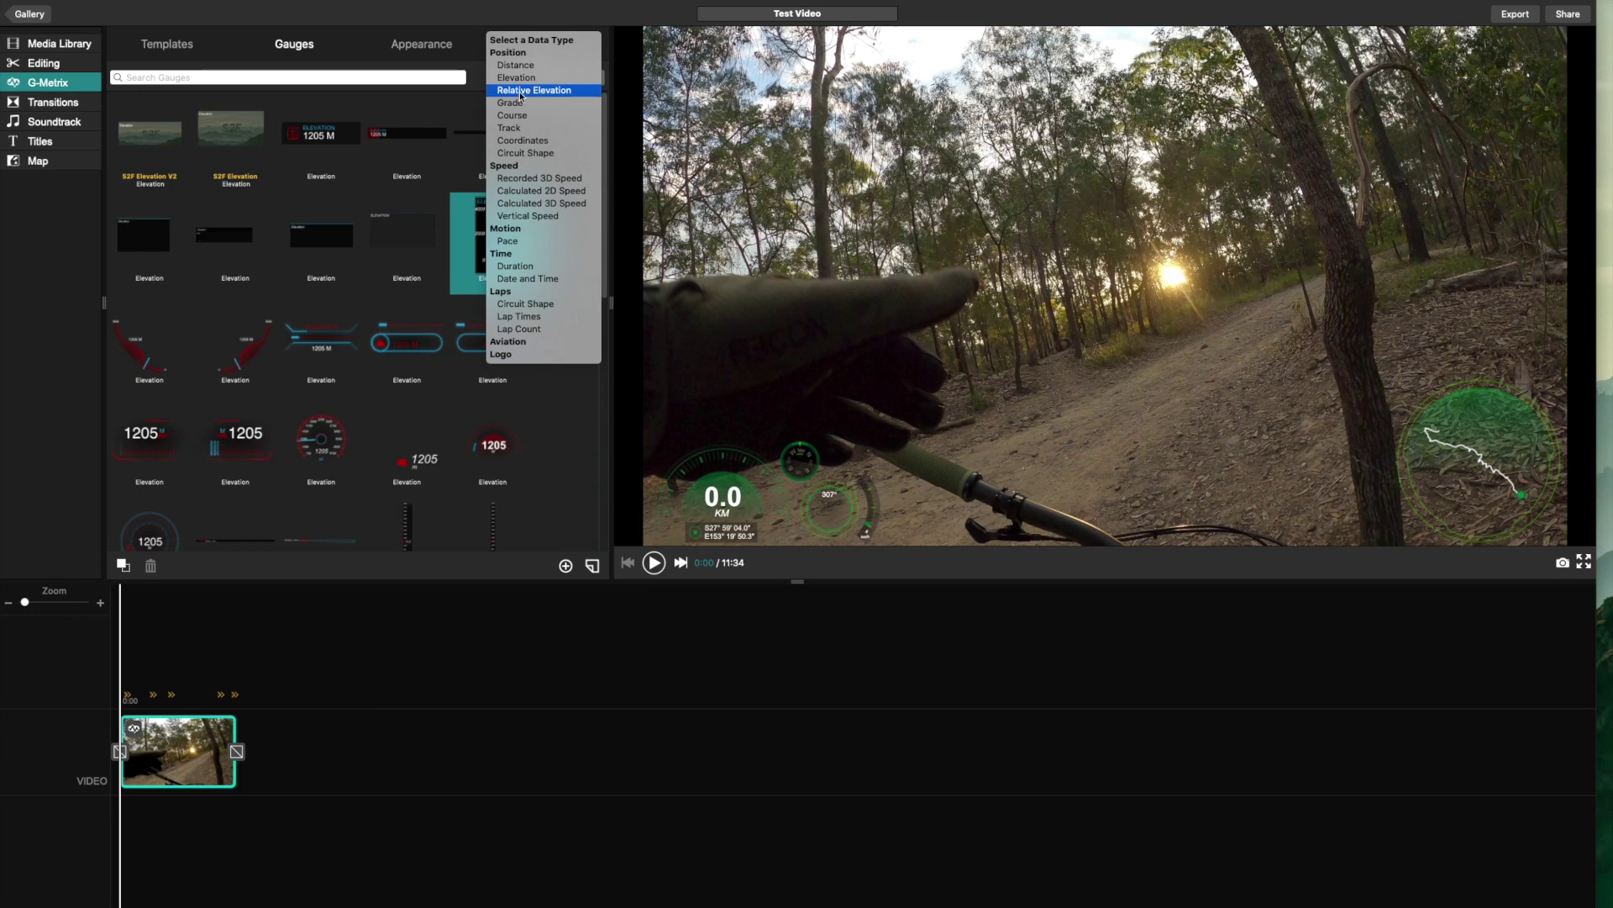
click(557, 465)
click(429, 47)
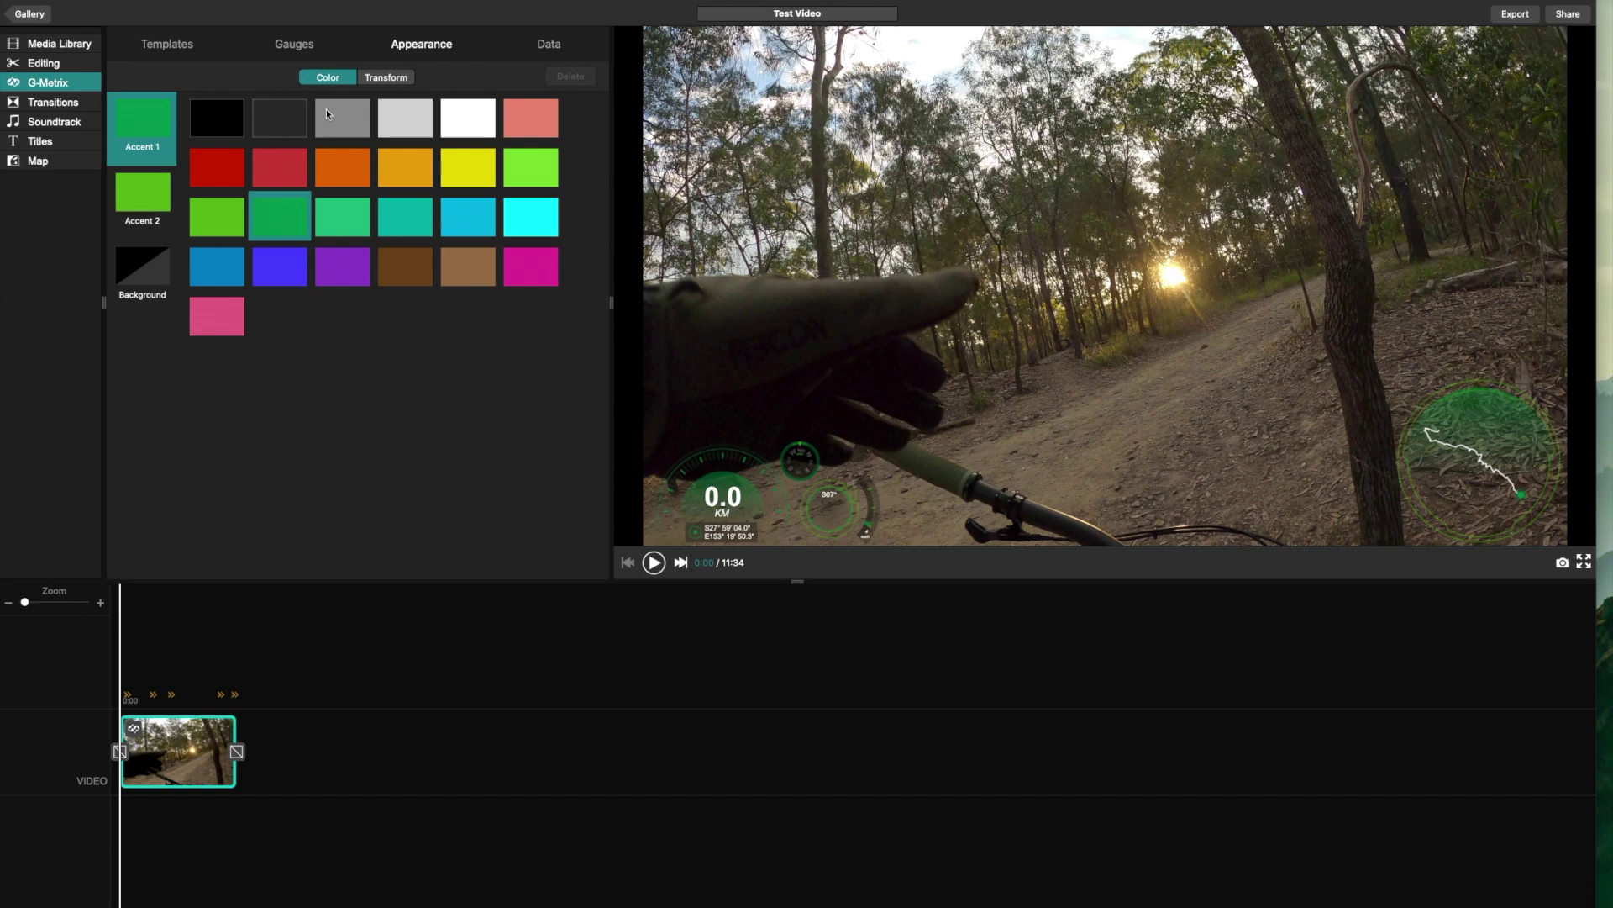
Step: Check the route map gauge's scale under Transform, then return to the overlay template list
click(389, 80)
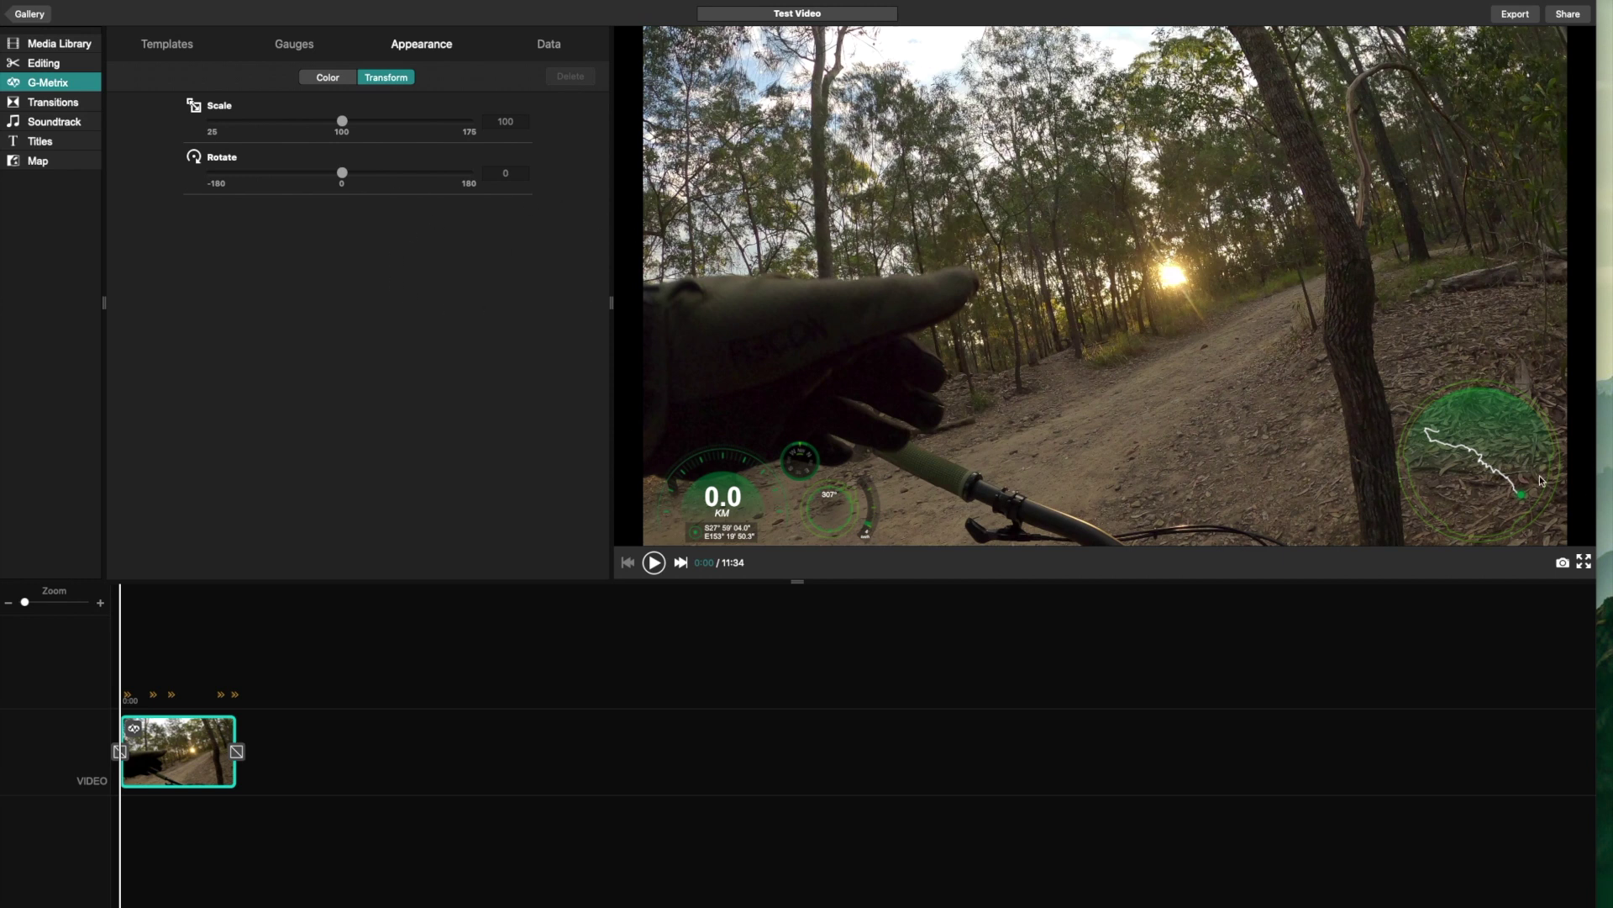
click(1459, 455)
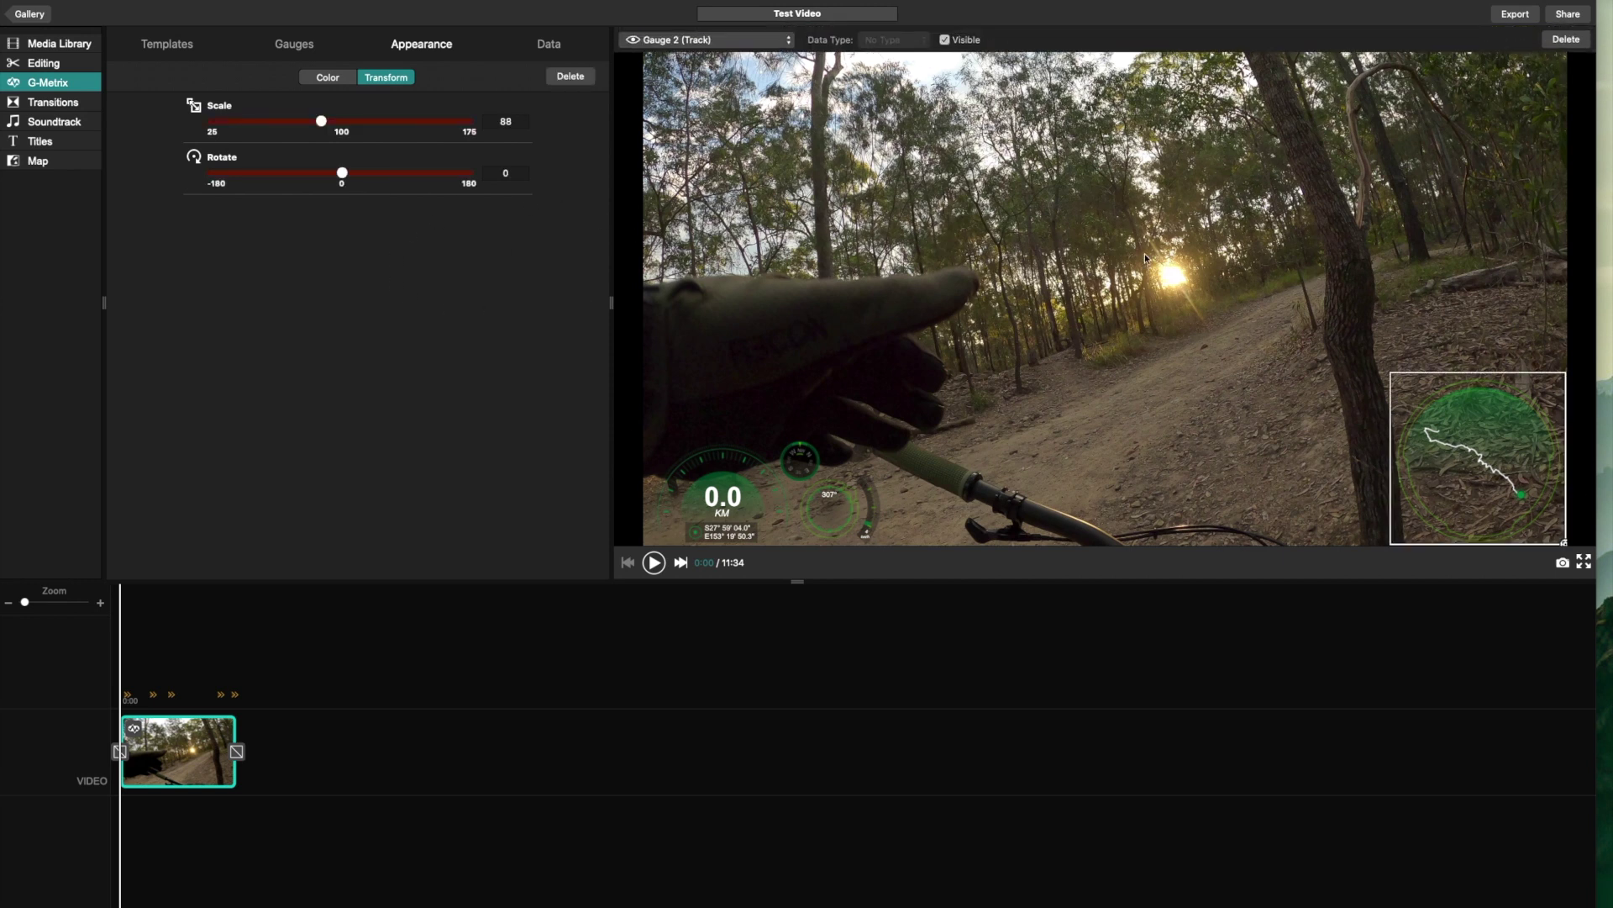
click(170, 47)
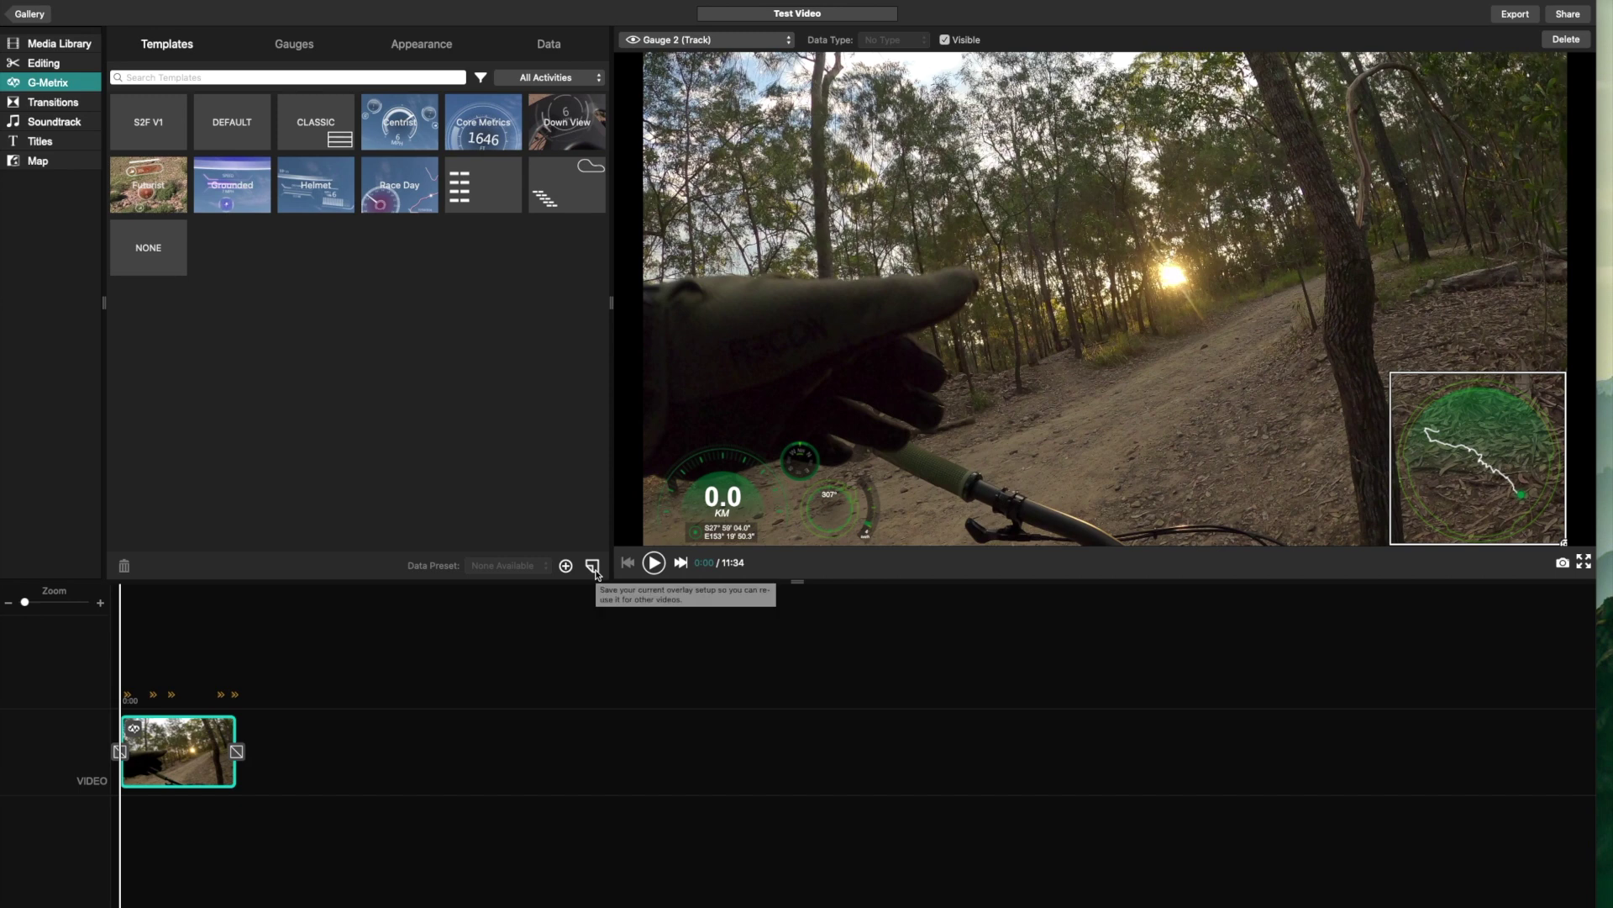
click(593, 568)
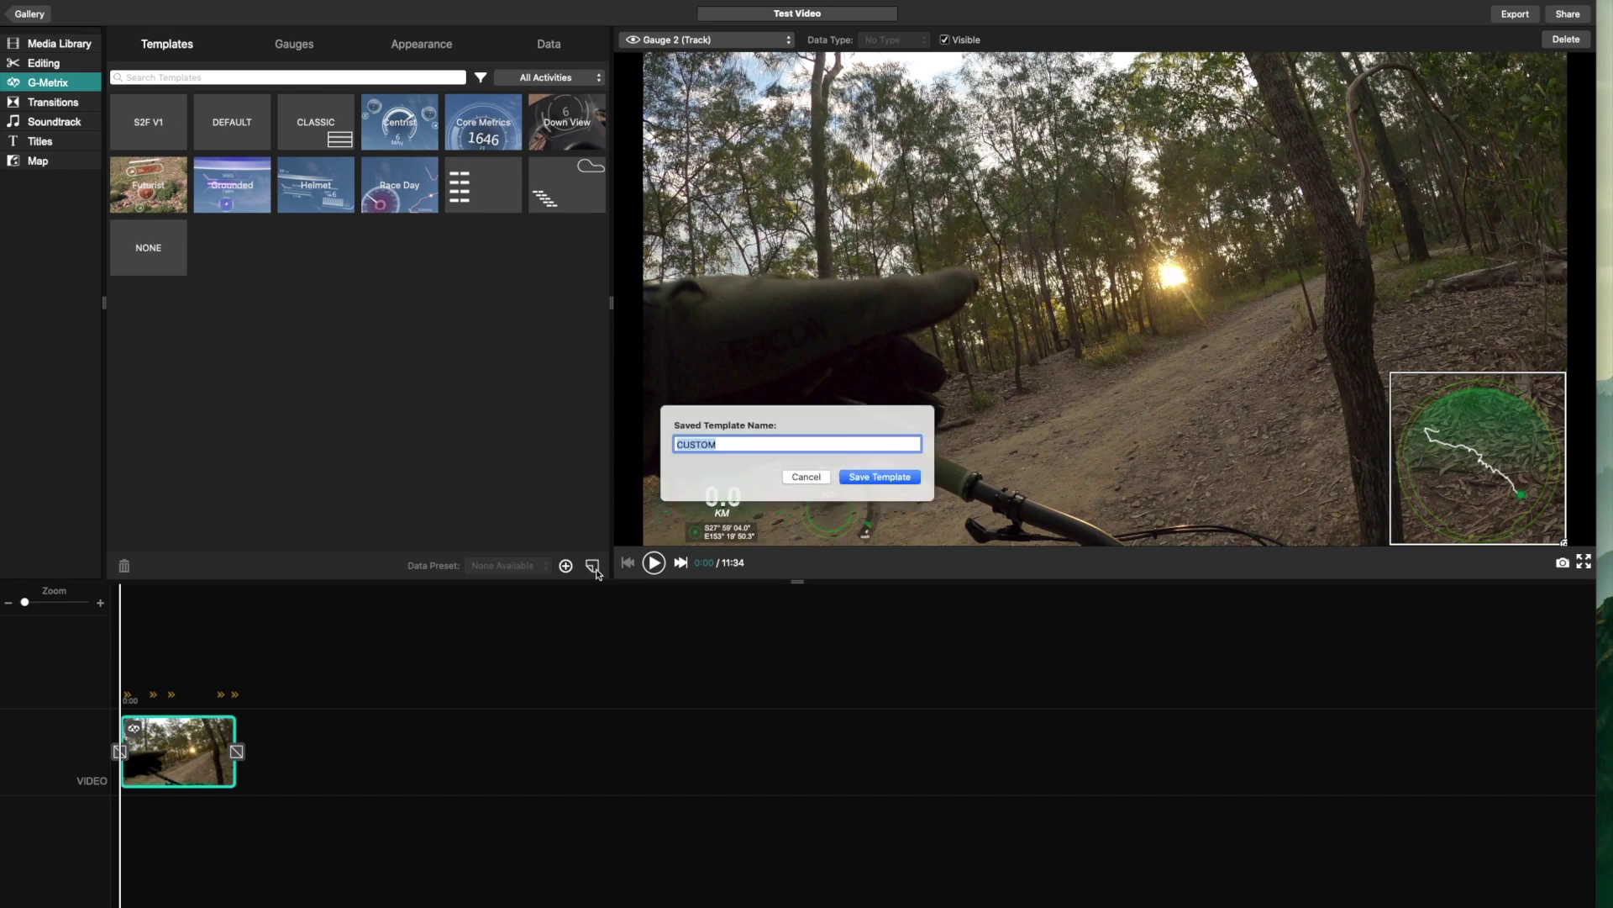
click(806, 477)
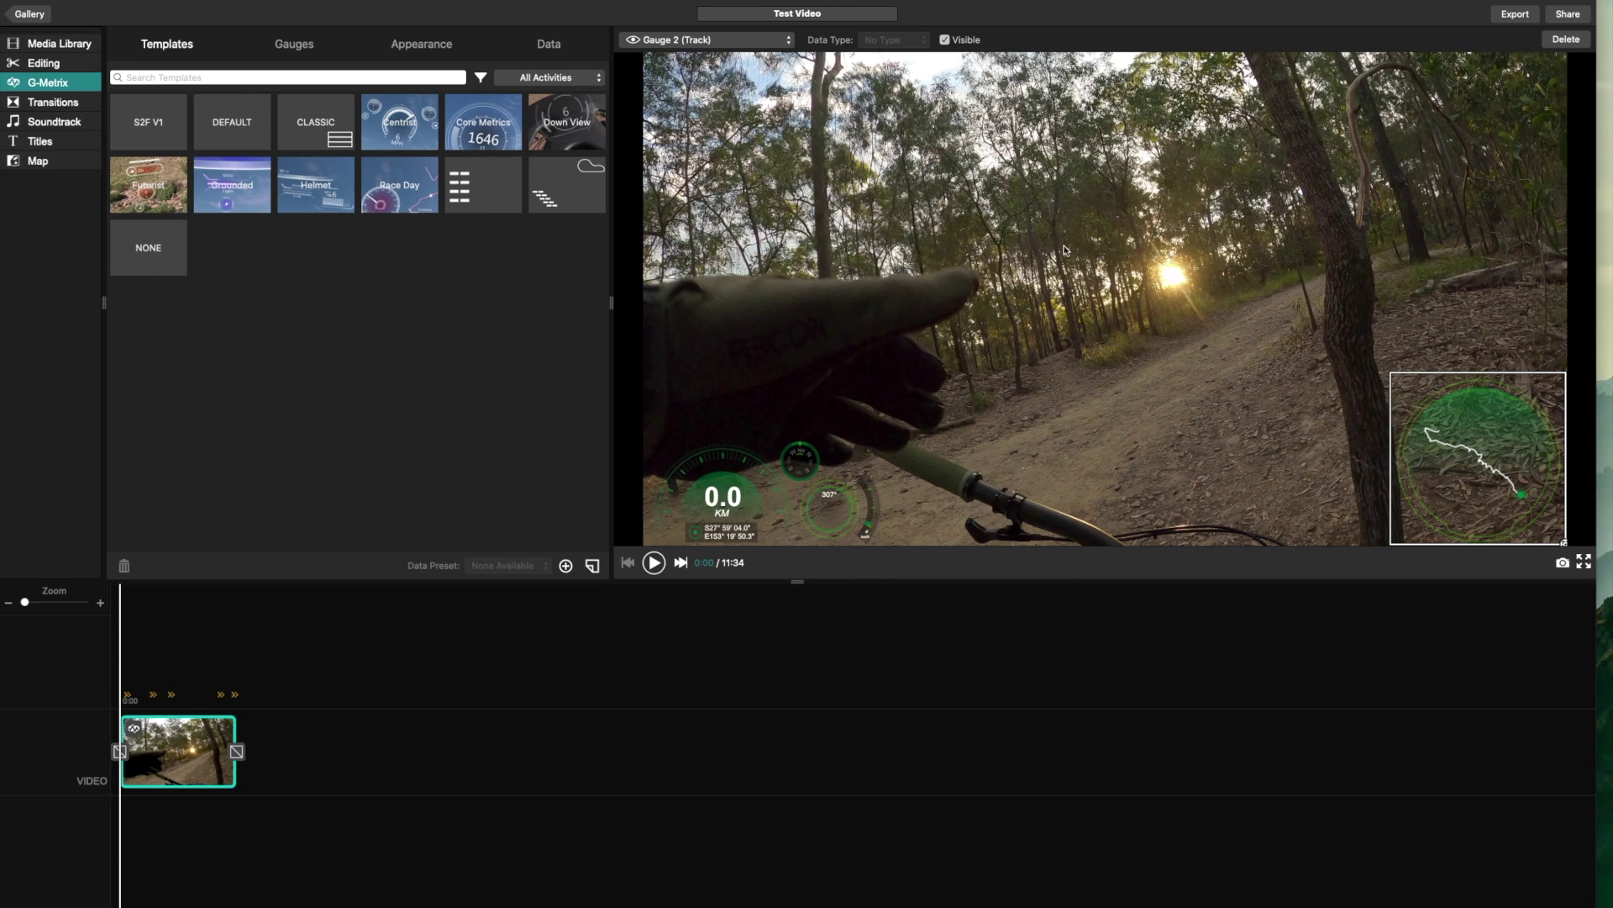
click(1091, 204)
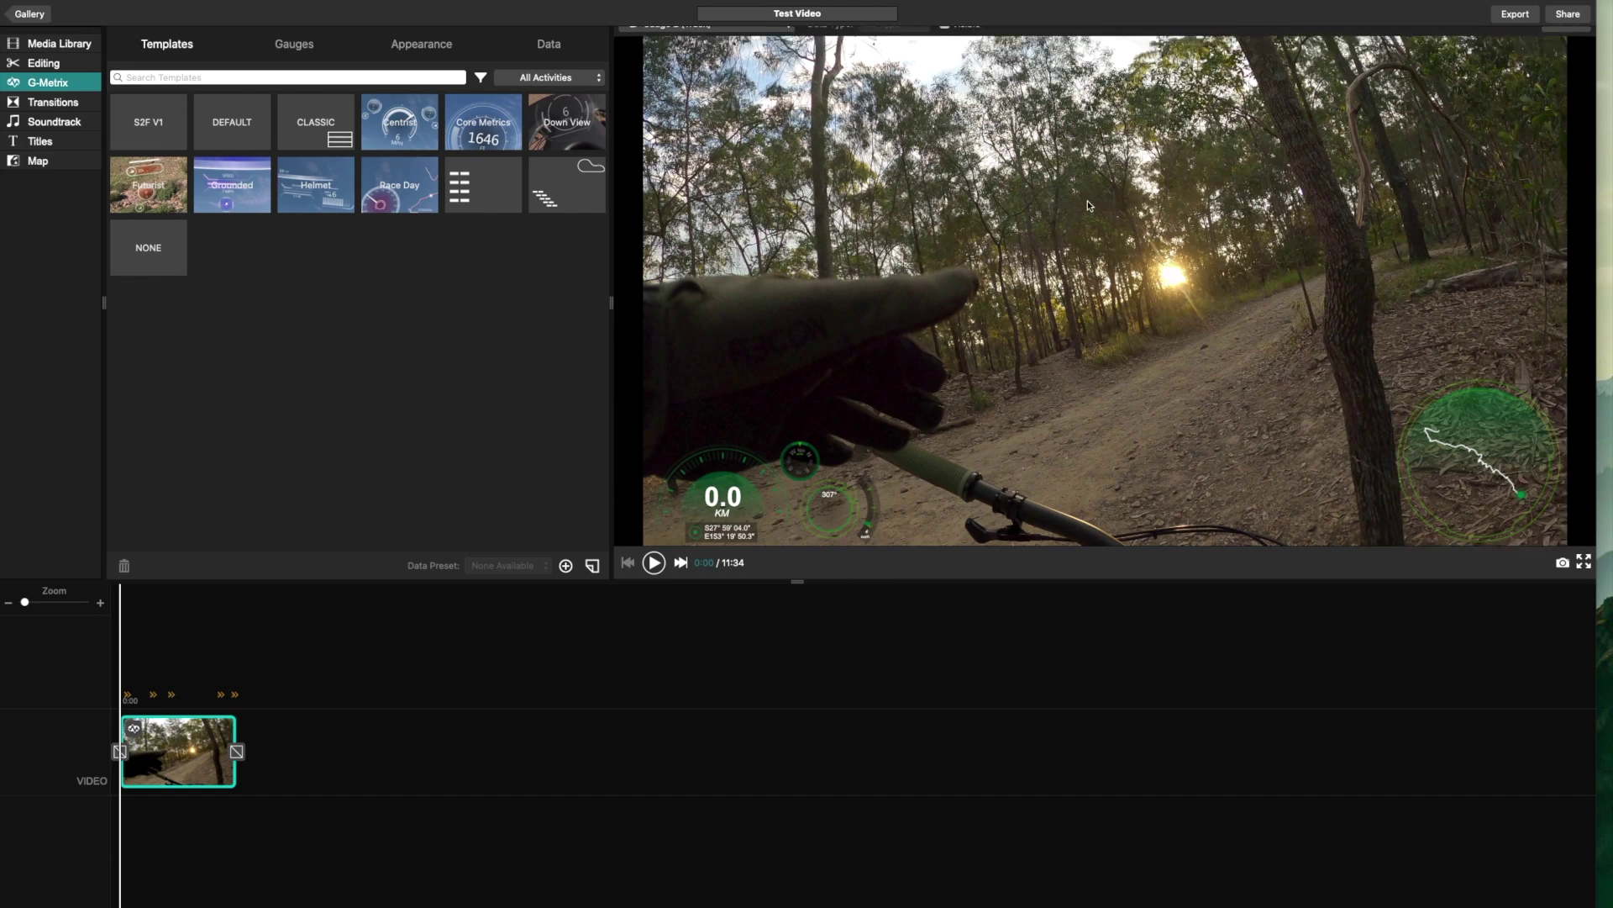
click(410, 206)
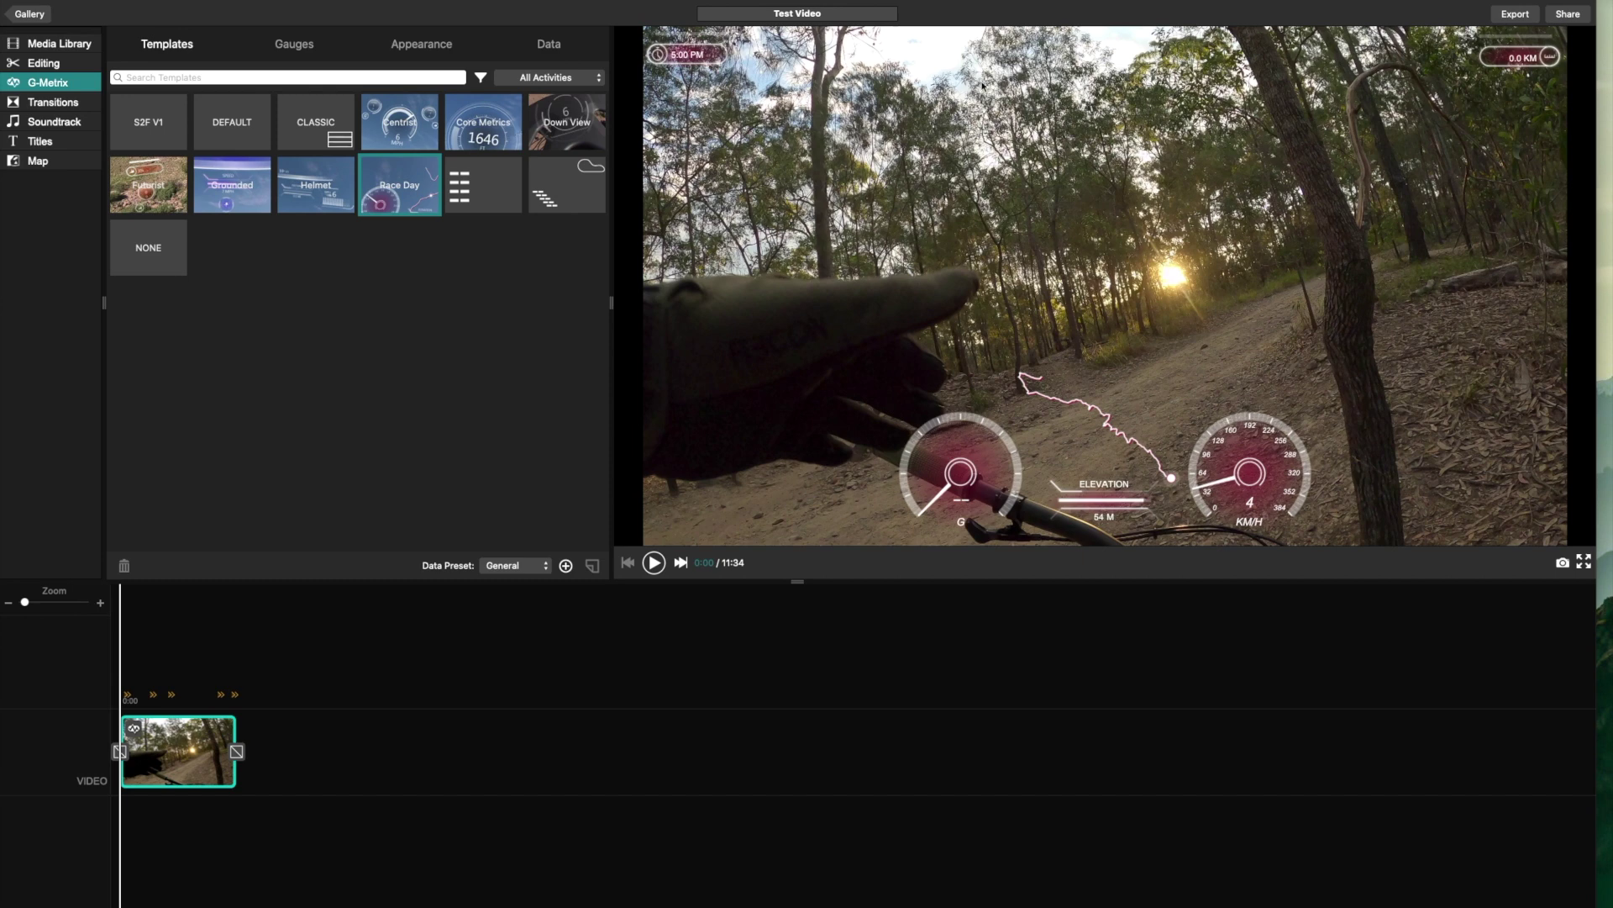
click(477, 131)
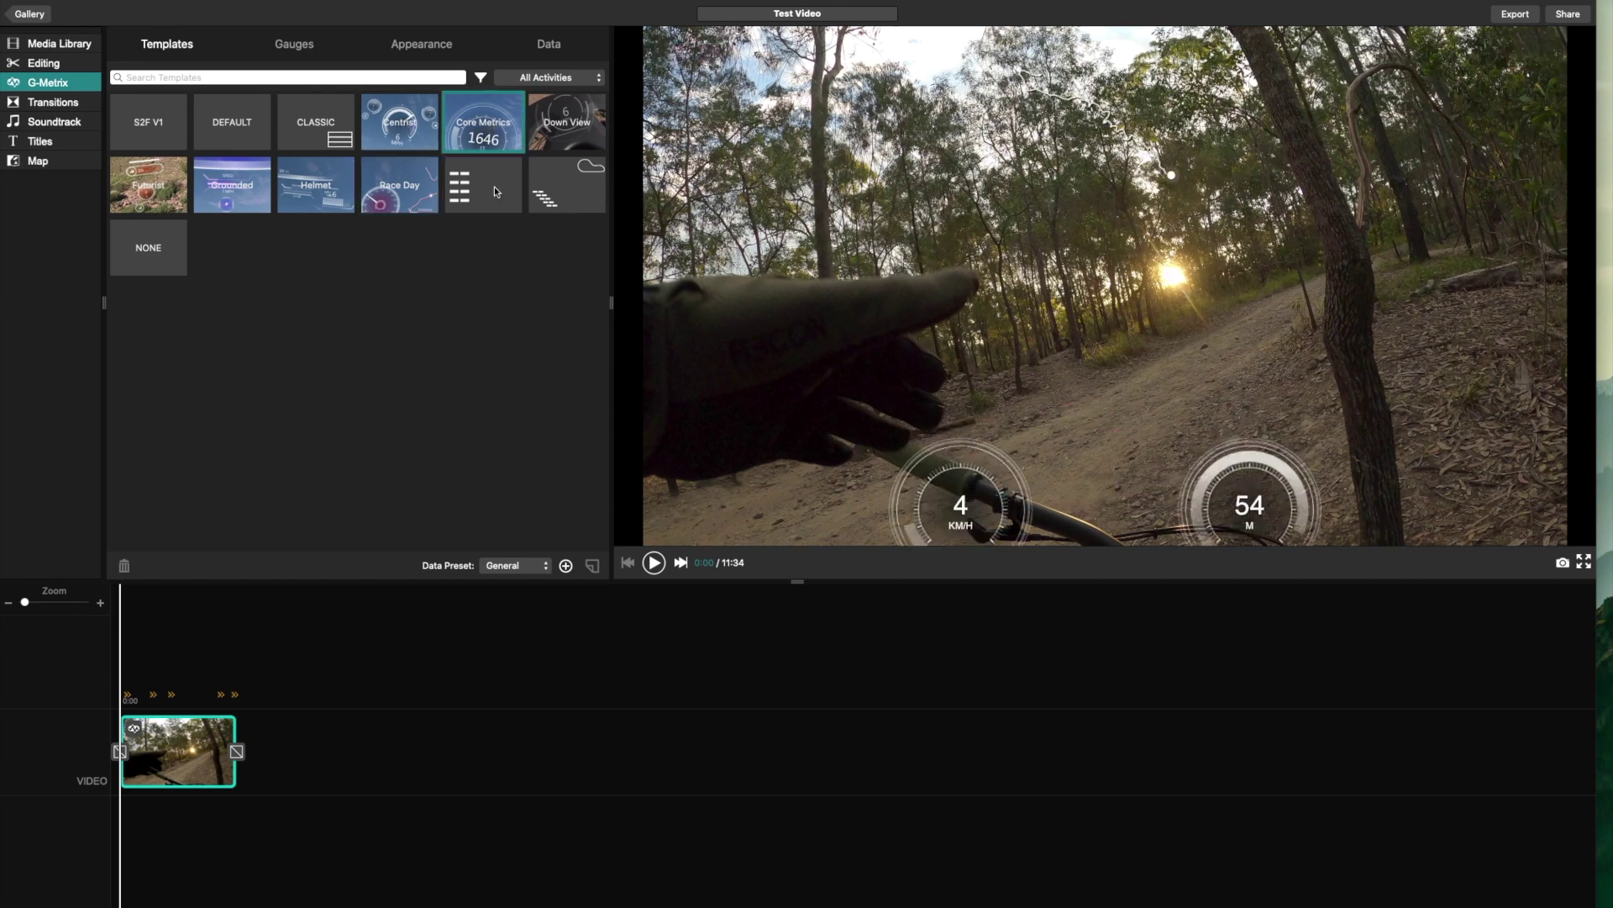
click(546, 122)
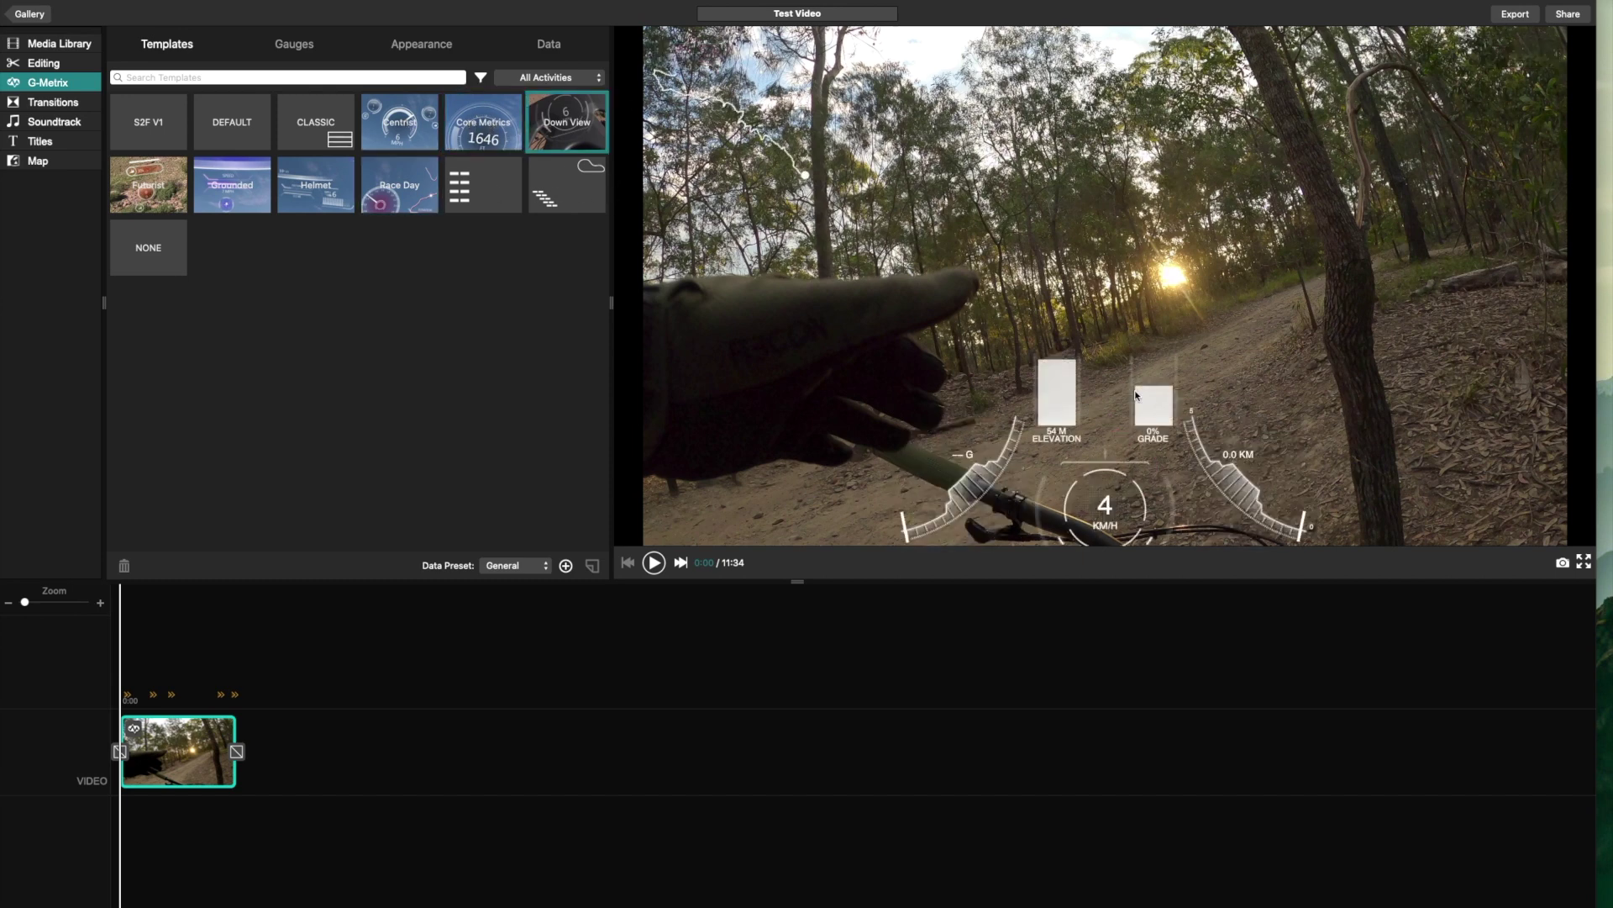
click(164, 119)
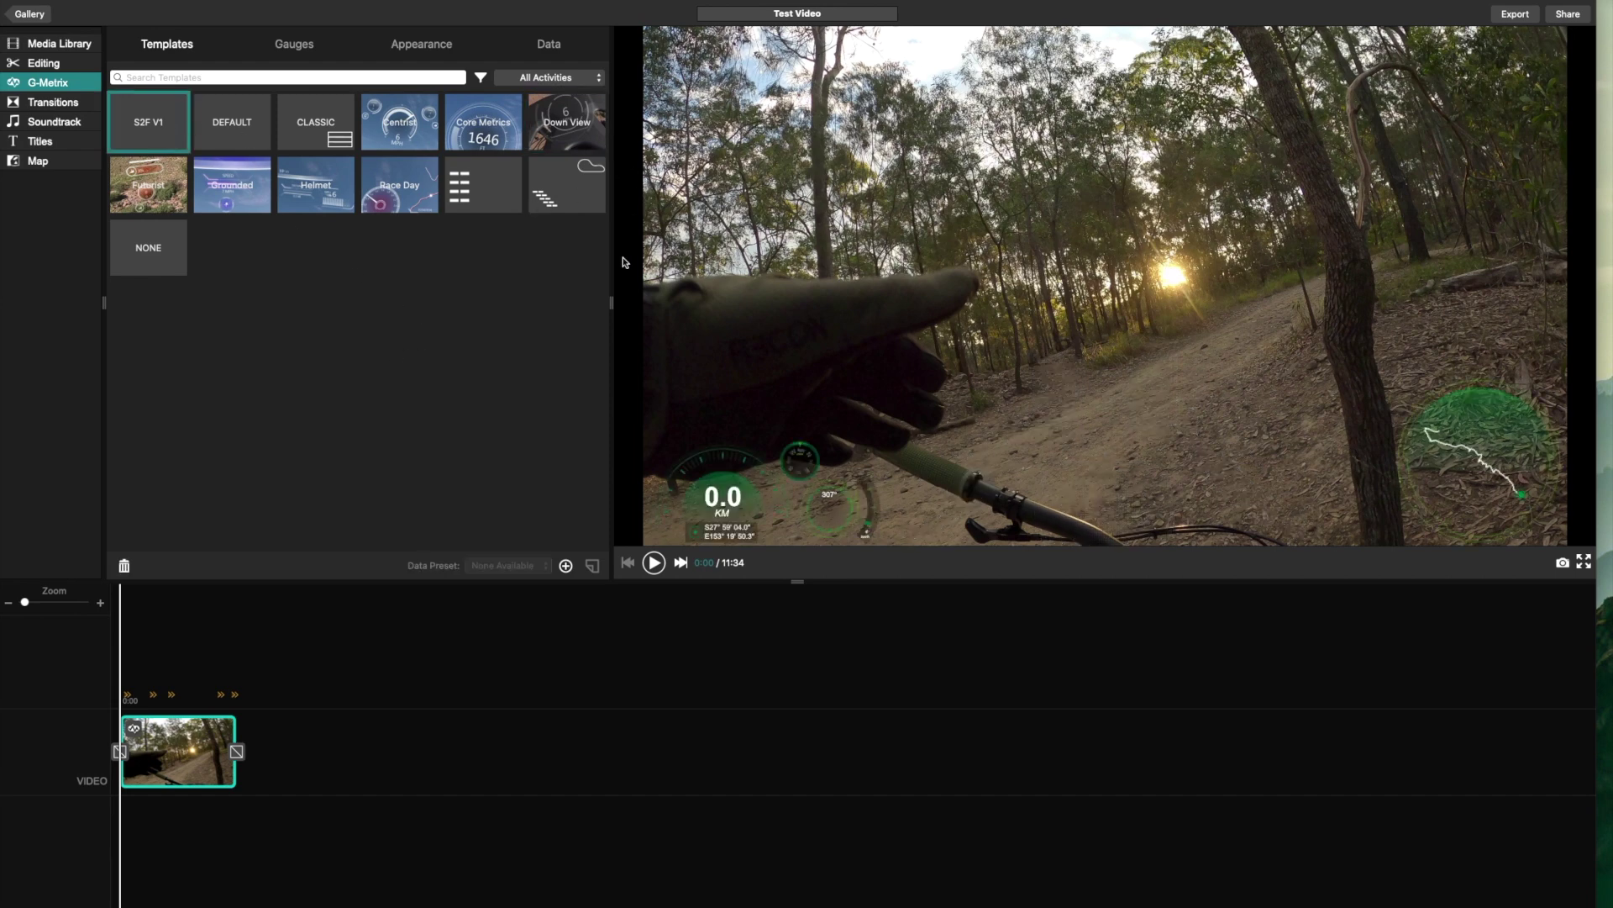
click(192, 775)
click(120, 751)
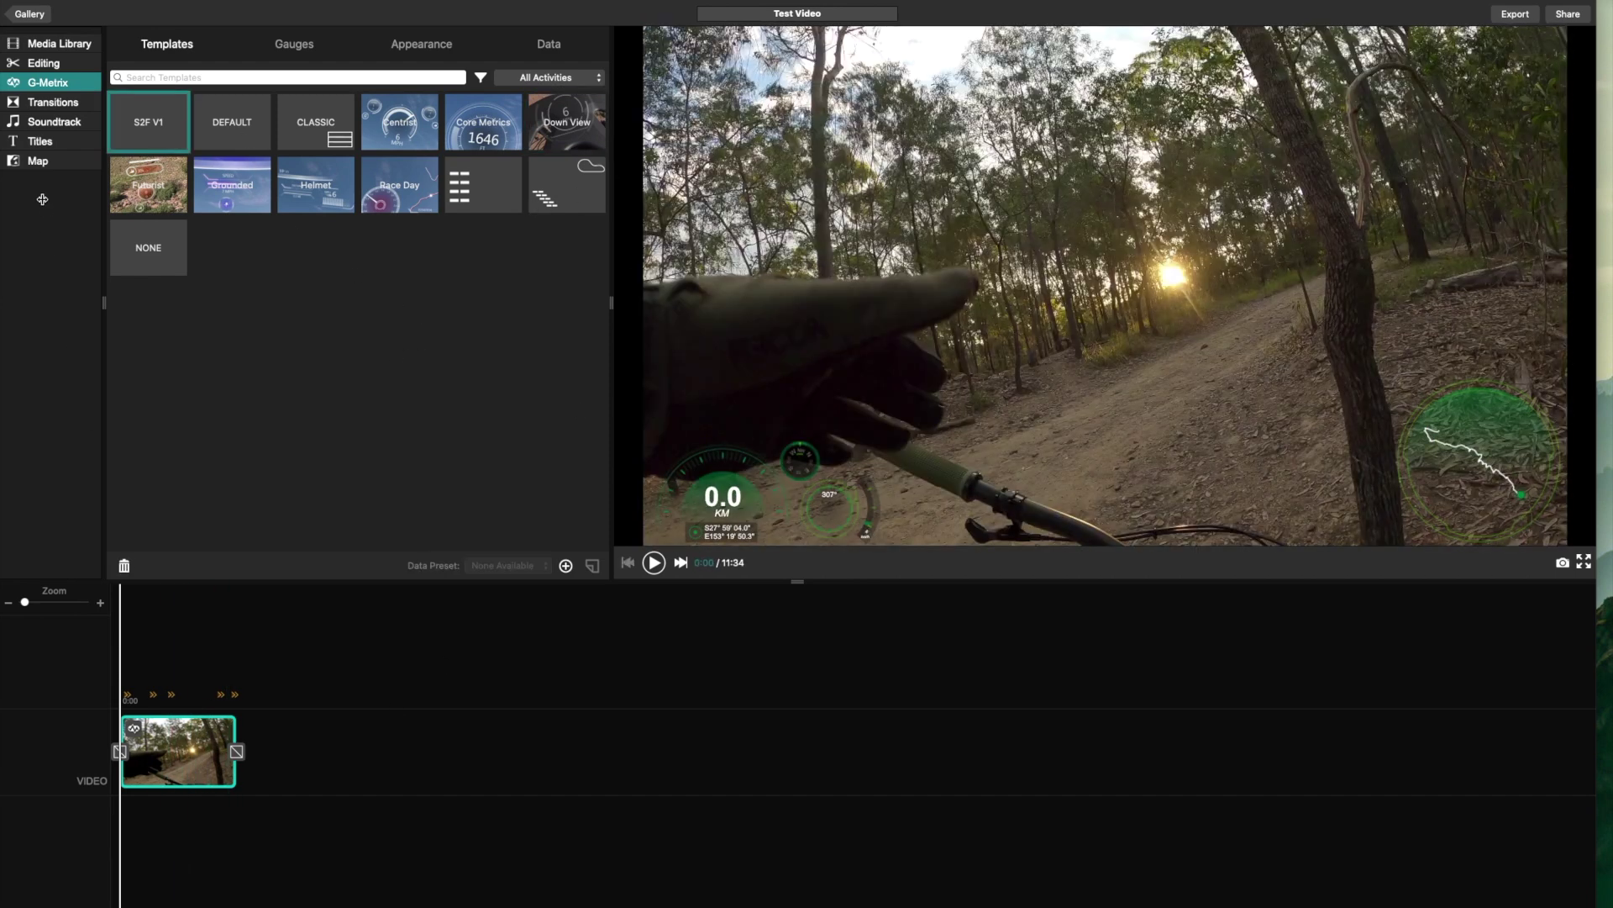
click(65, 108)
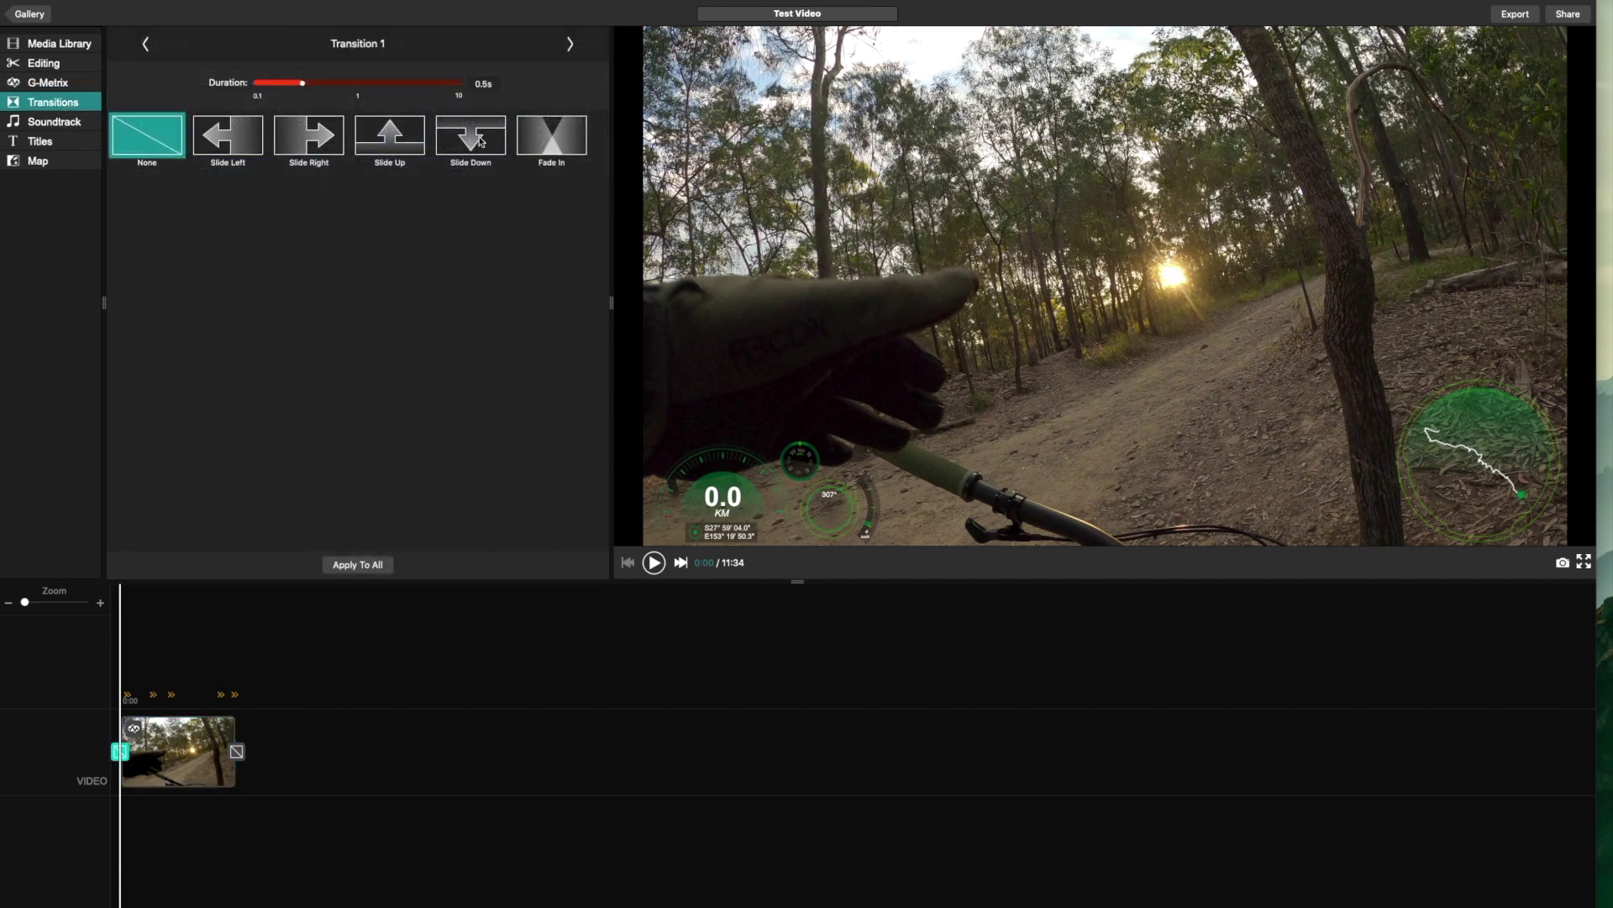
Step: Look through Soundtrack and Titles, move the clip to 1:42, and show the Nerang State Forest route map
click(58, 131)
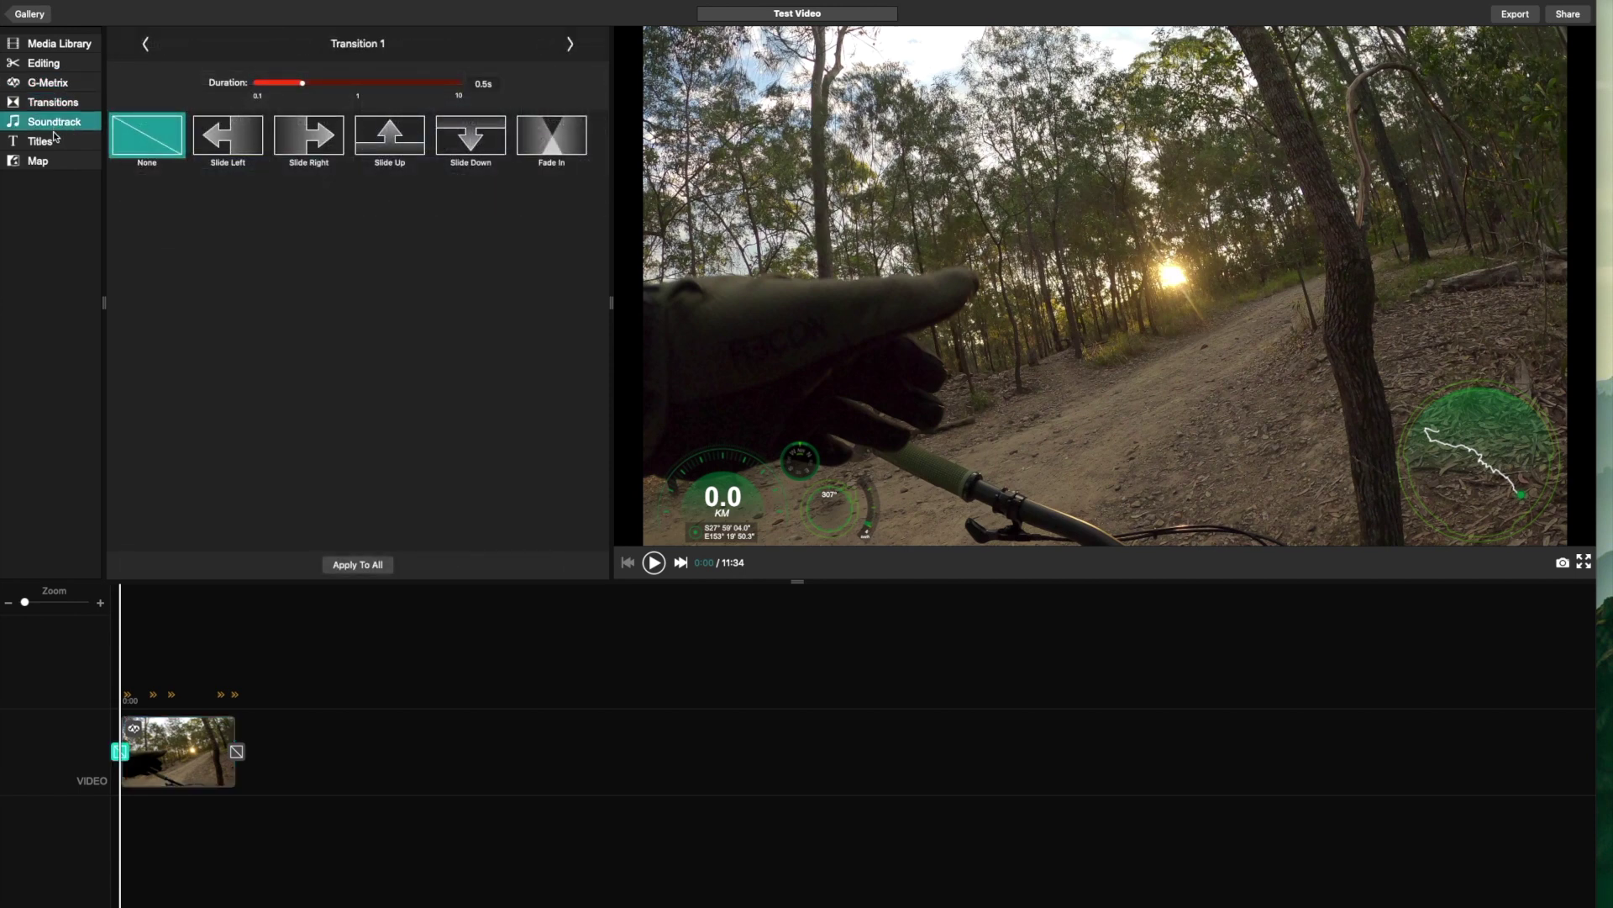
click(42, 143)
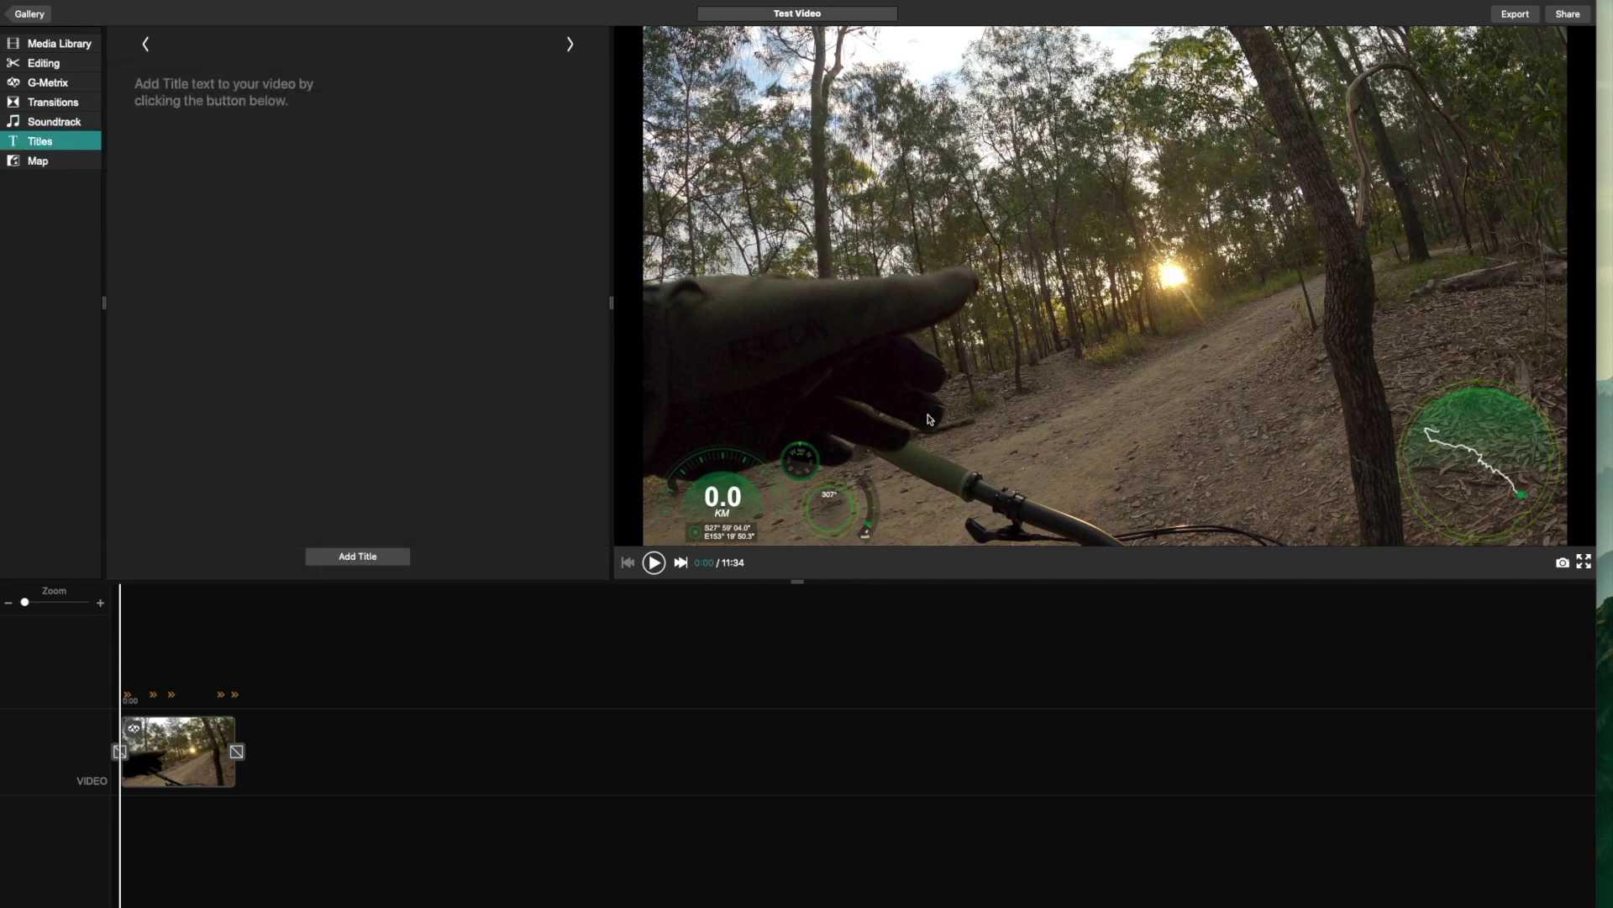
click(271, 837)
click(134, 739)
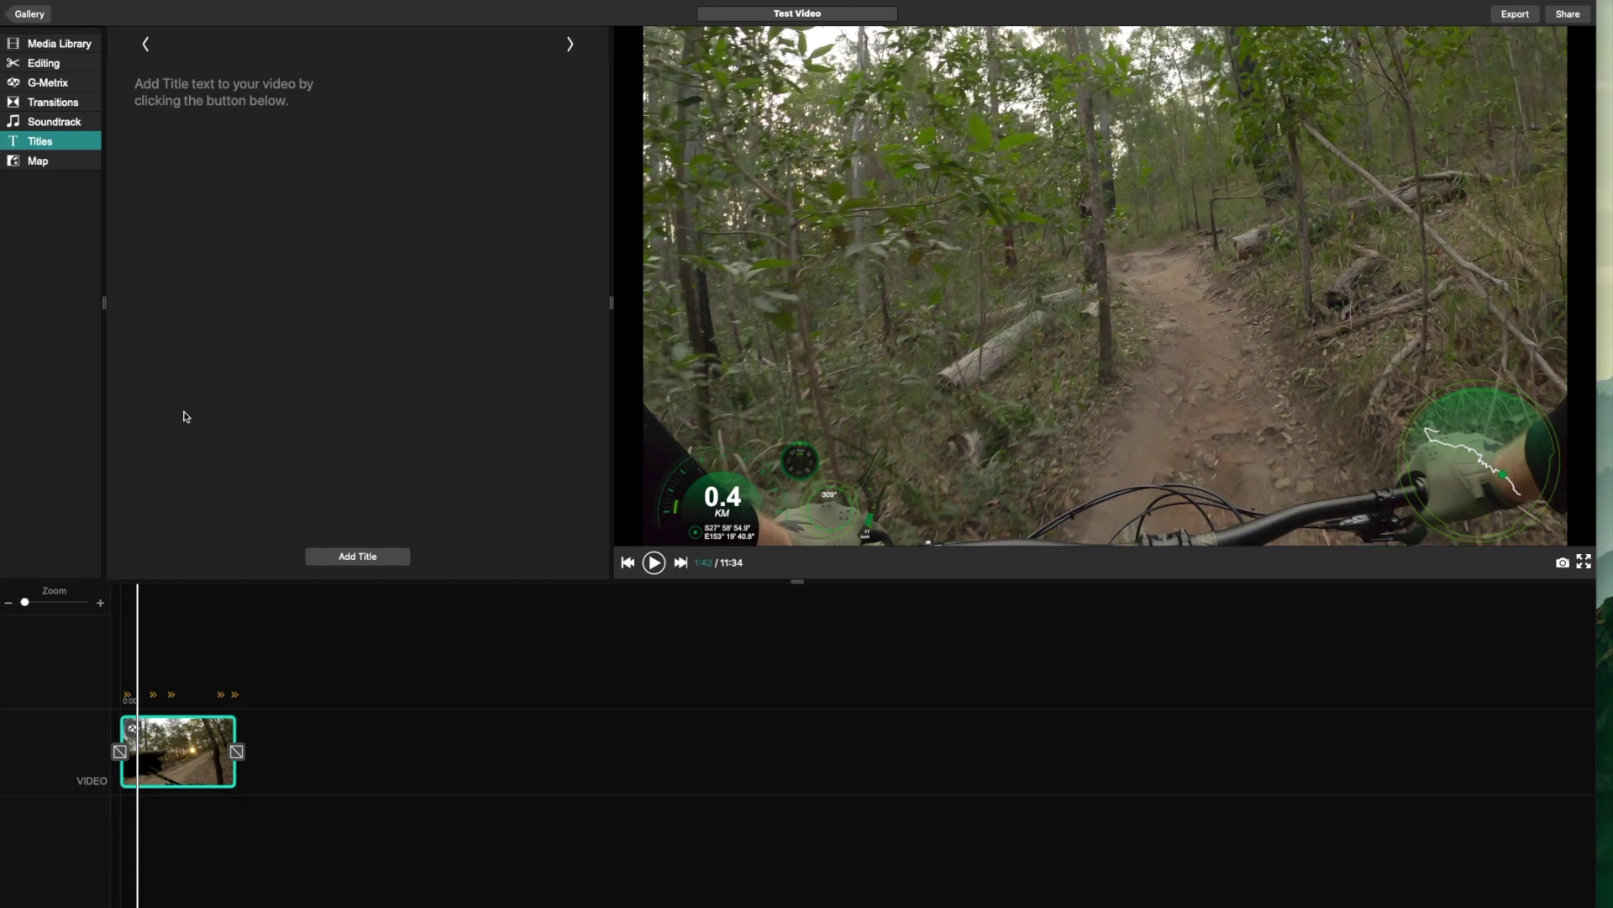
click(72, 168)
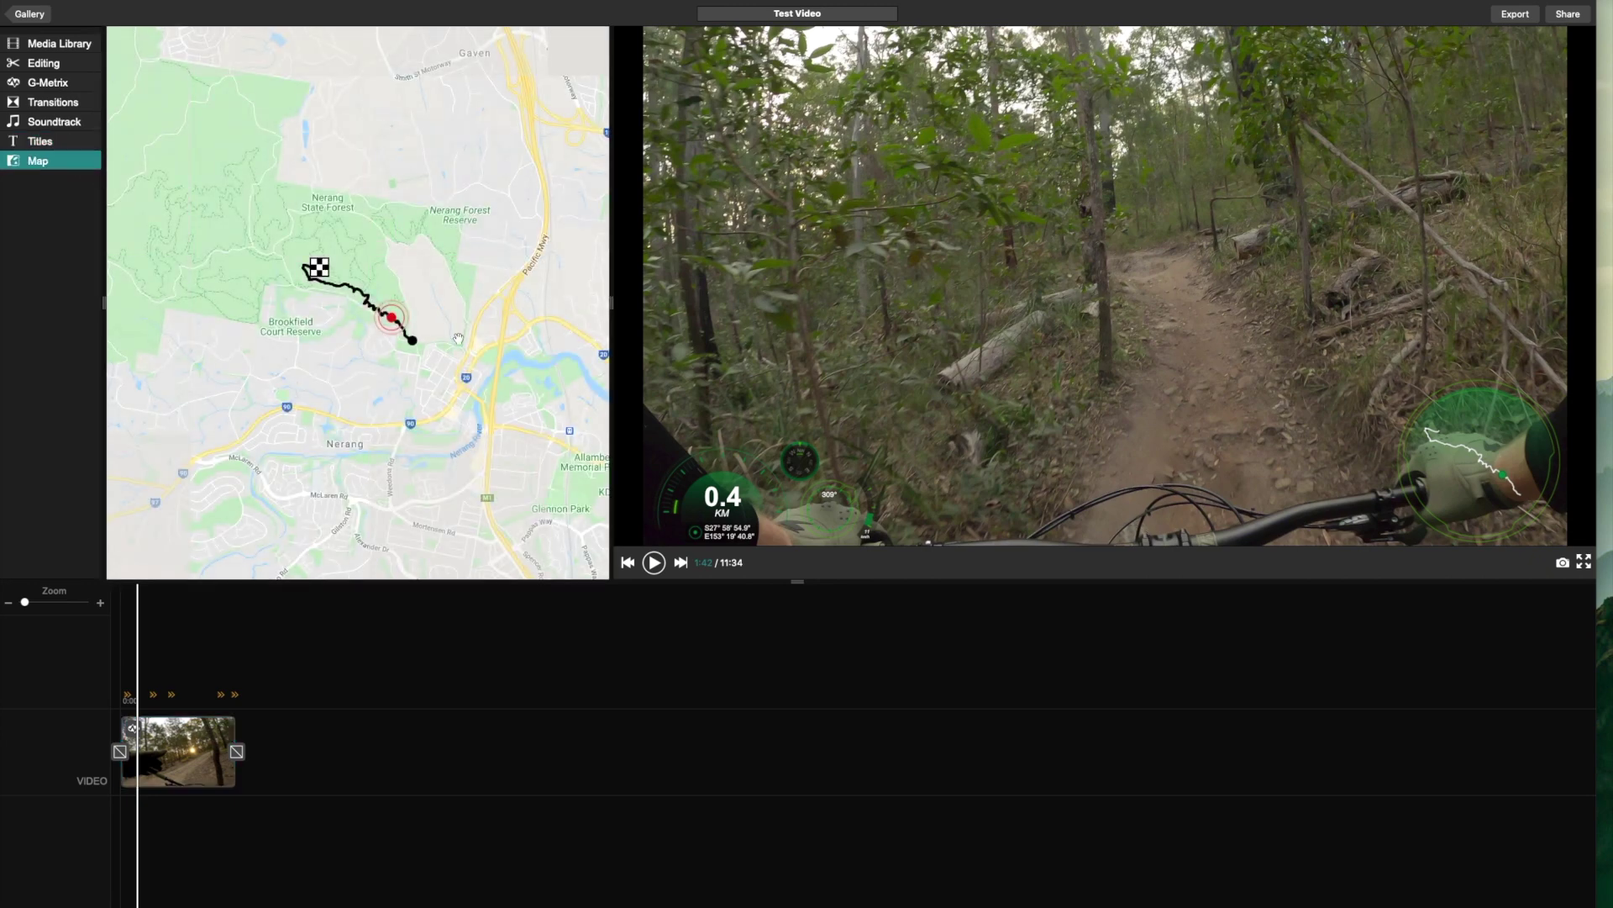
Step: Zoom in on the route map, then return to the G-Metrix gauge overlay templates
scroll(346, 296, up, 4)
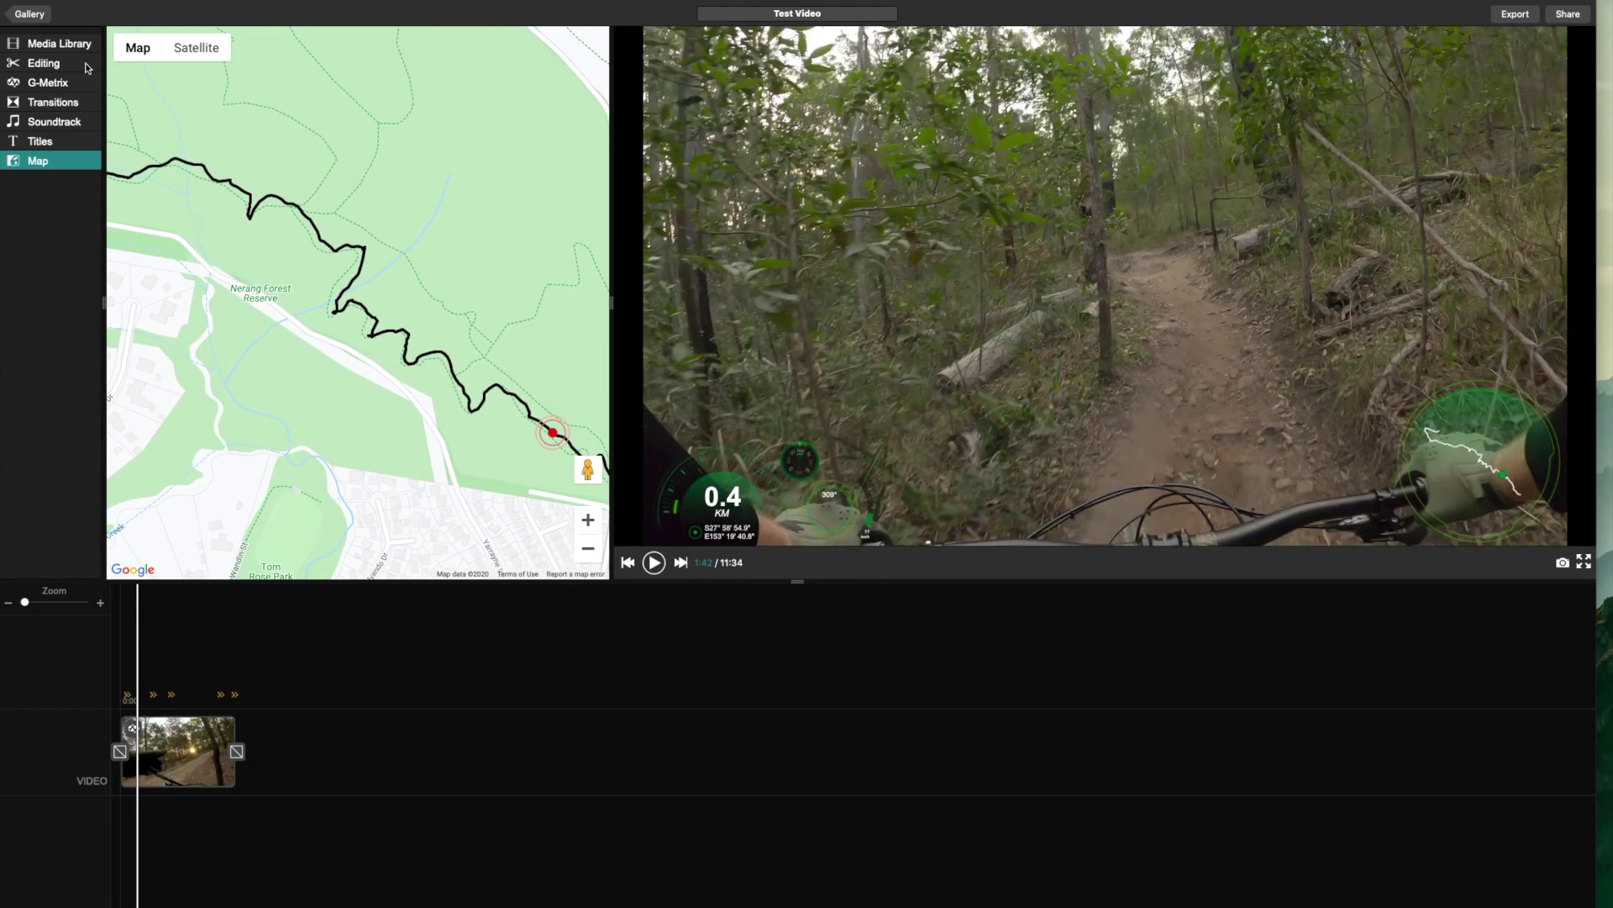
click(67, 84)
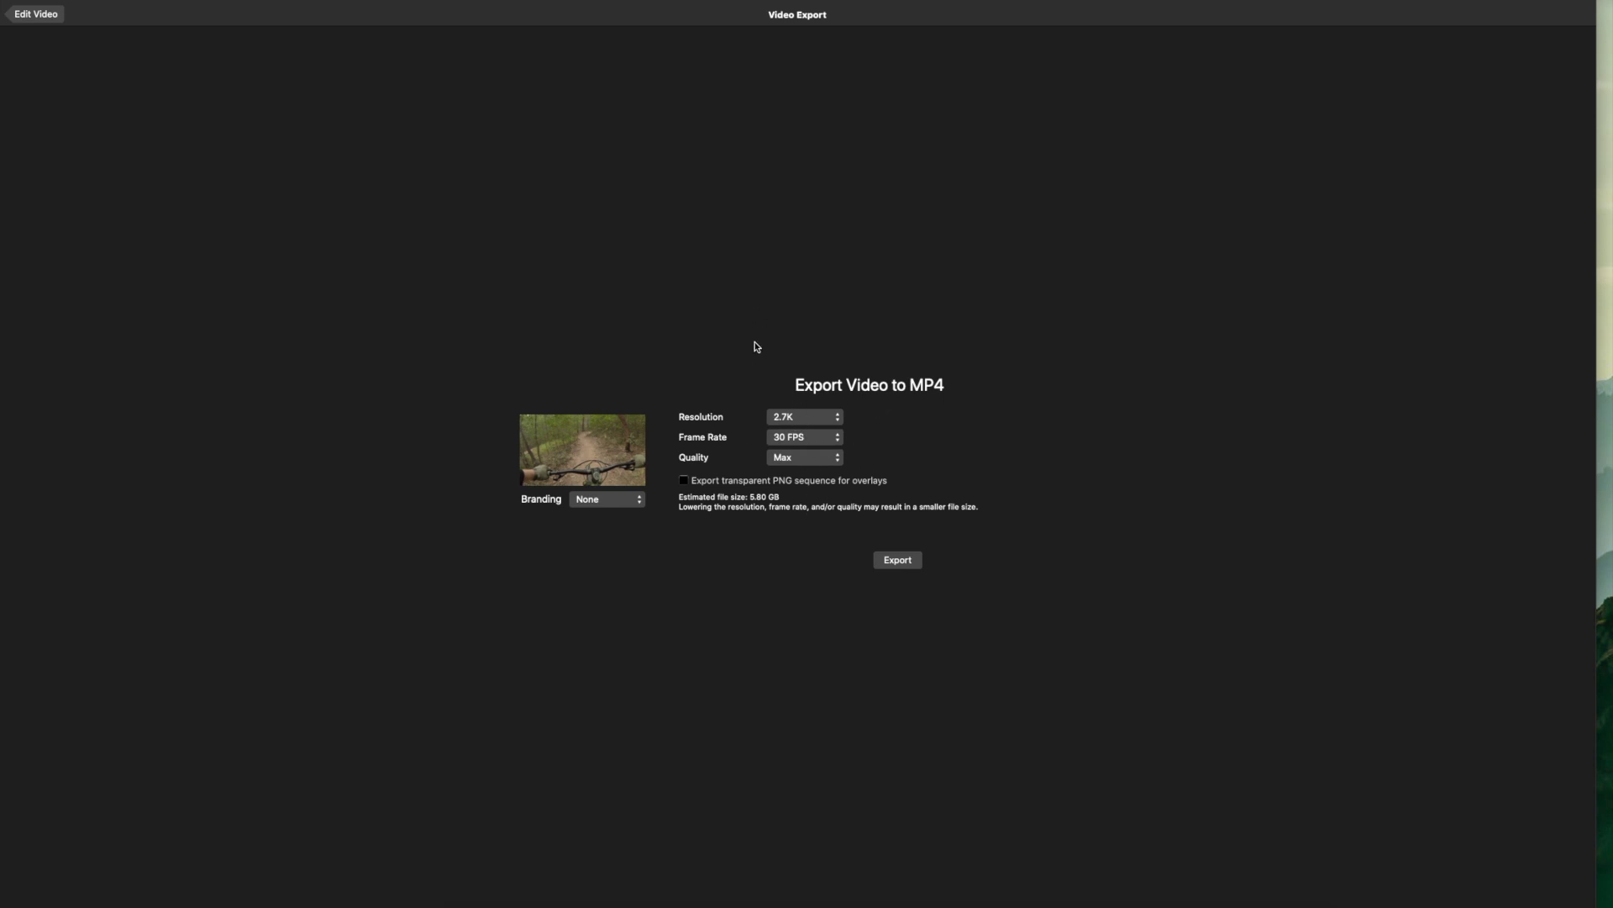
Step: Keep Branding at None and leave export for the Test Video editor
click(598, 505)
click(610, 525)
click(36, 16)
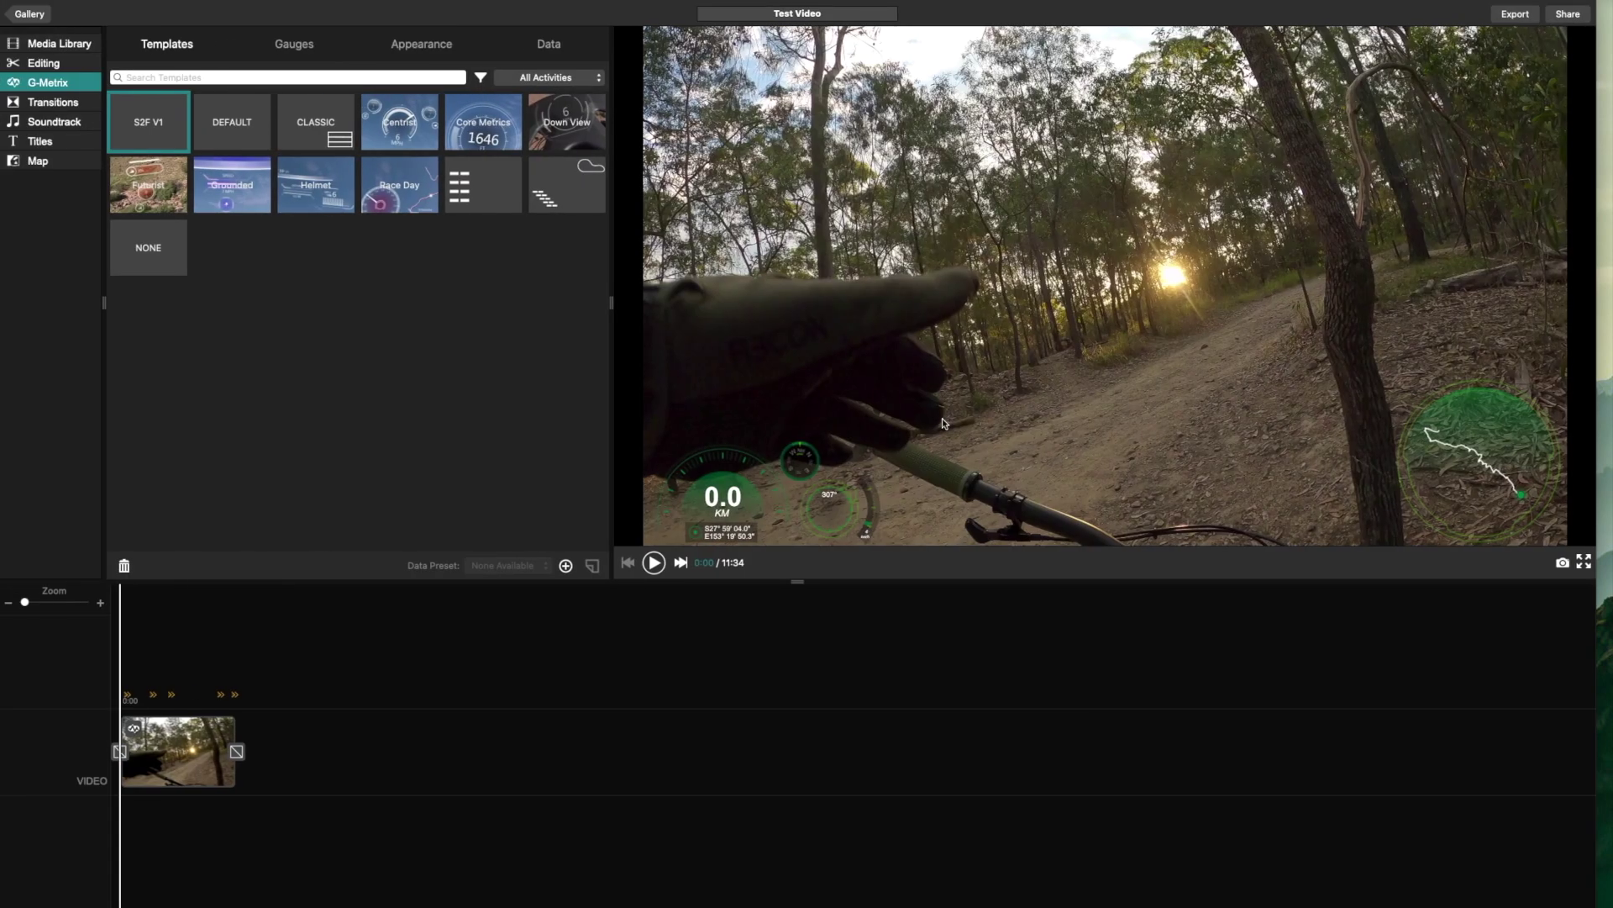